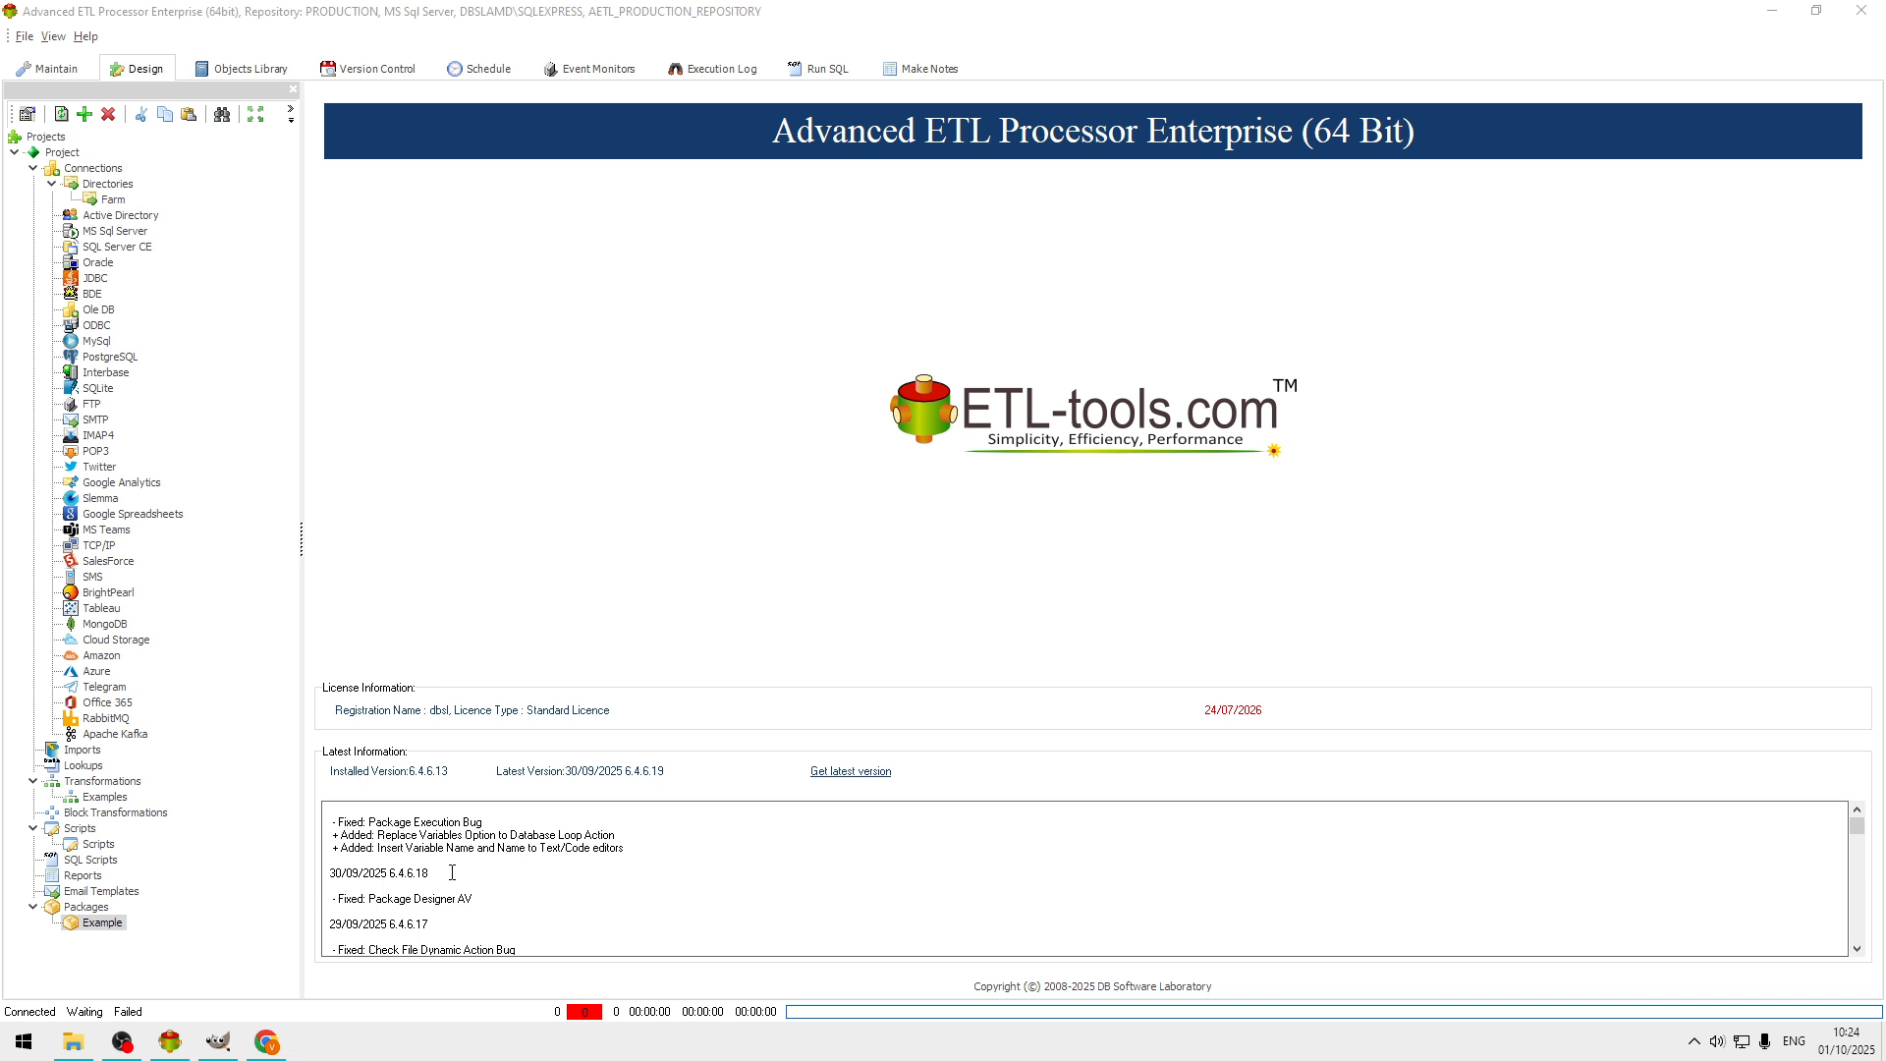
- Check the Excel files in C:\Data\Majestic Farm in File Explorer, and return to Advanced ETL Processor
left_click(83, 1043)
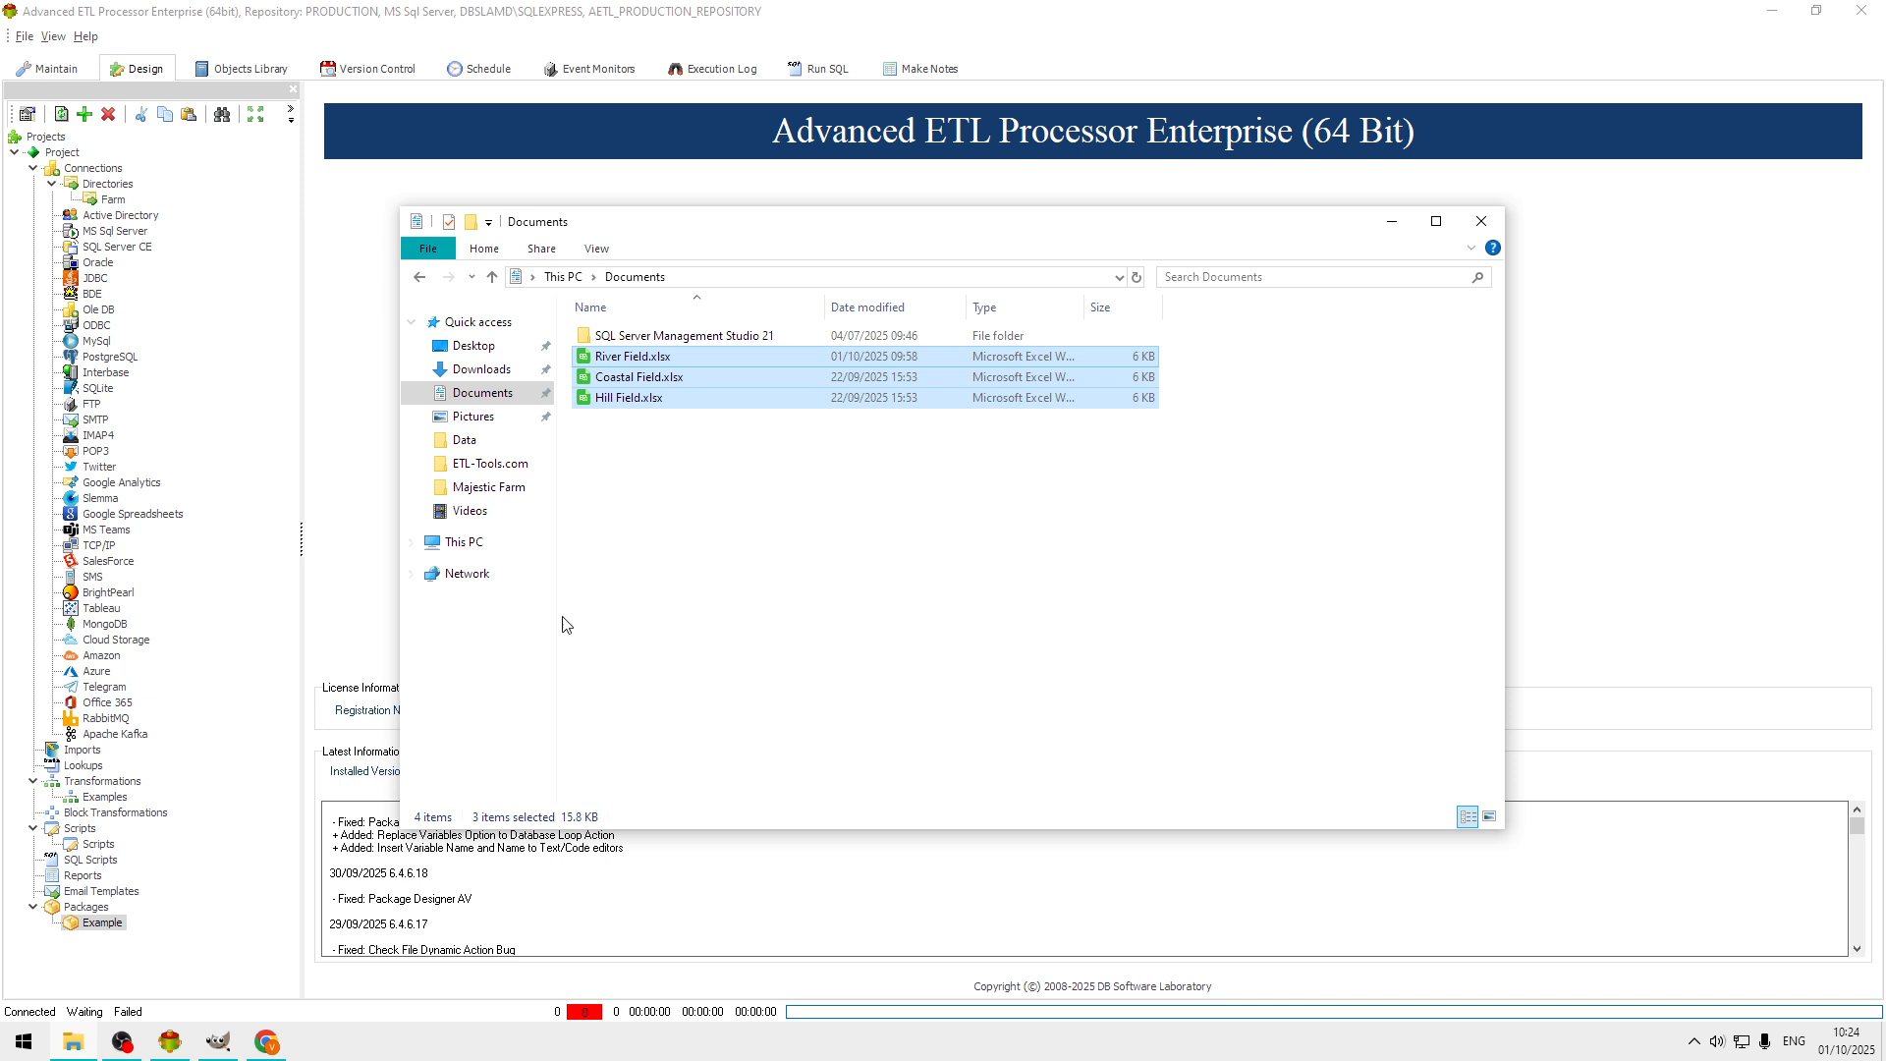
left_click(468, 543)
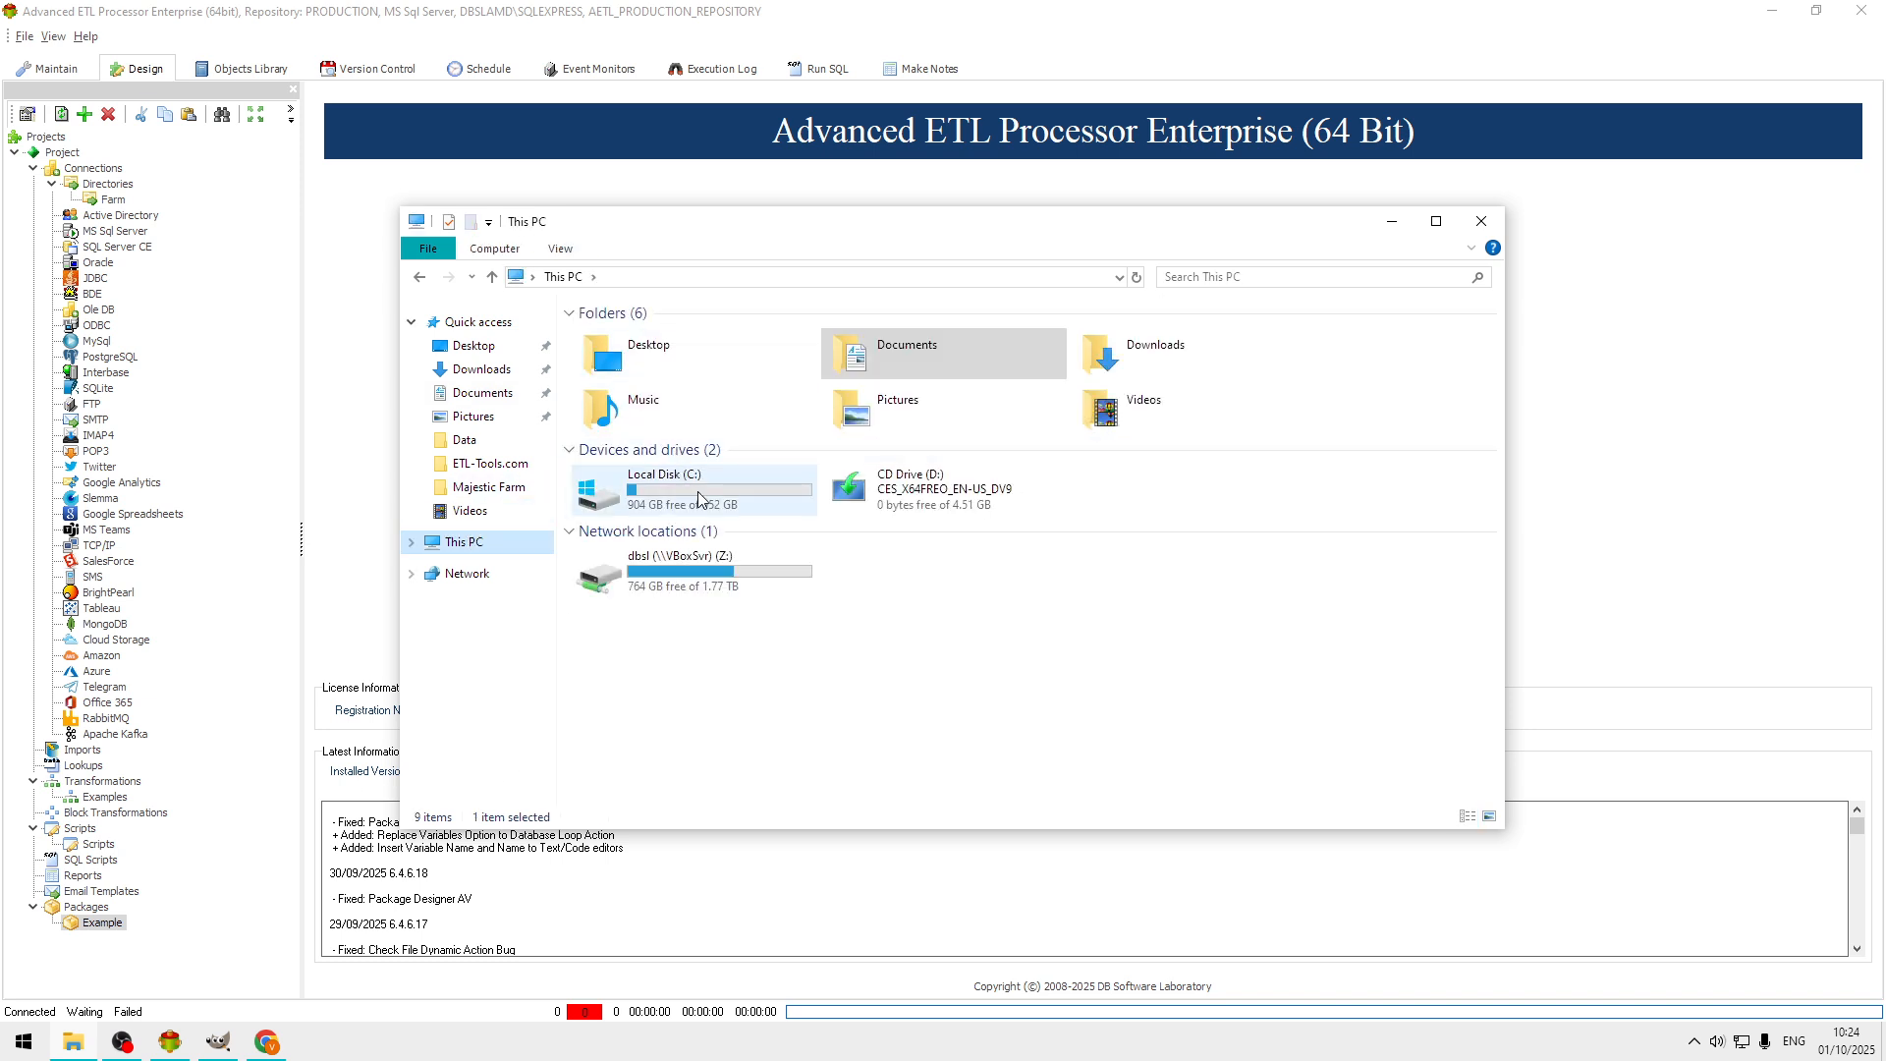
double_click(707, 485)
double_click(623, 337)
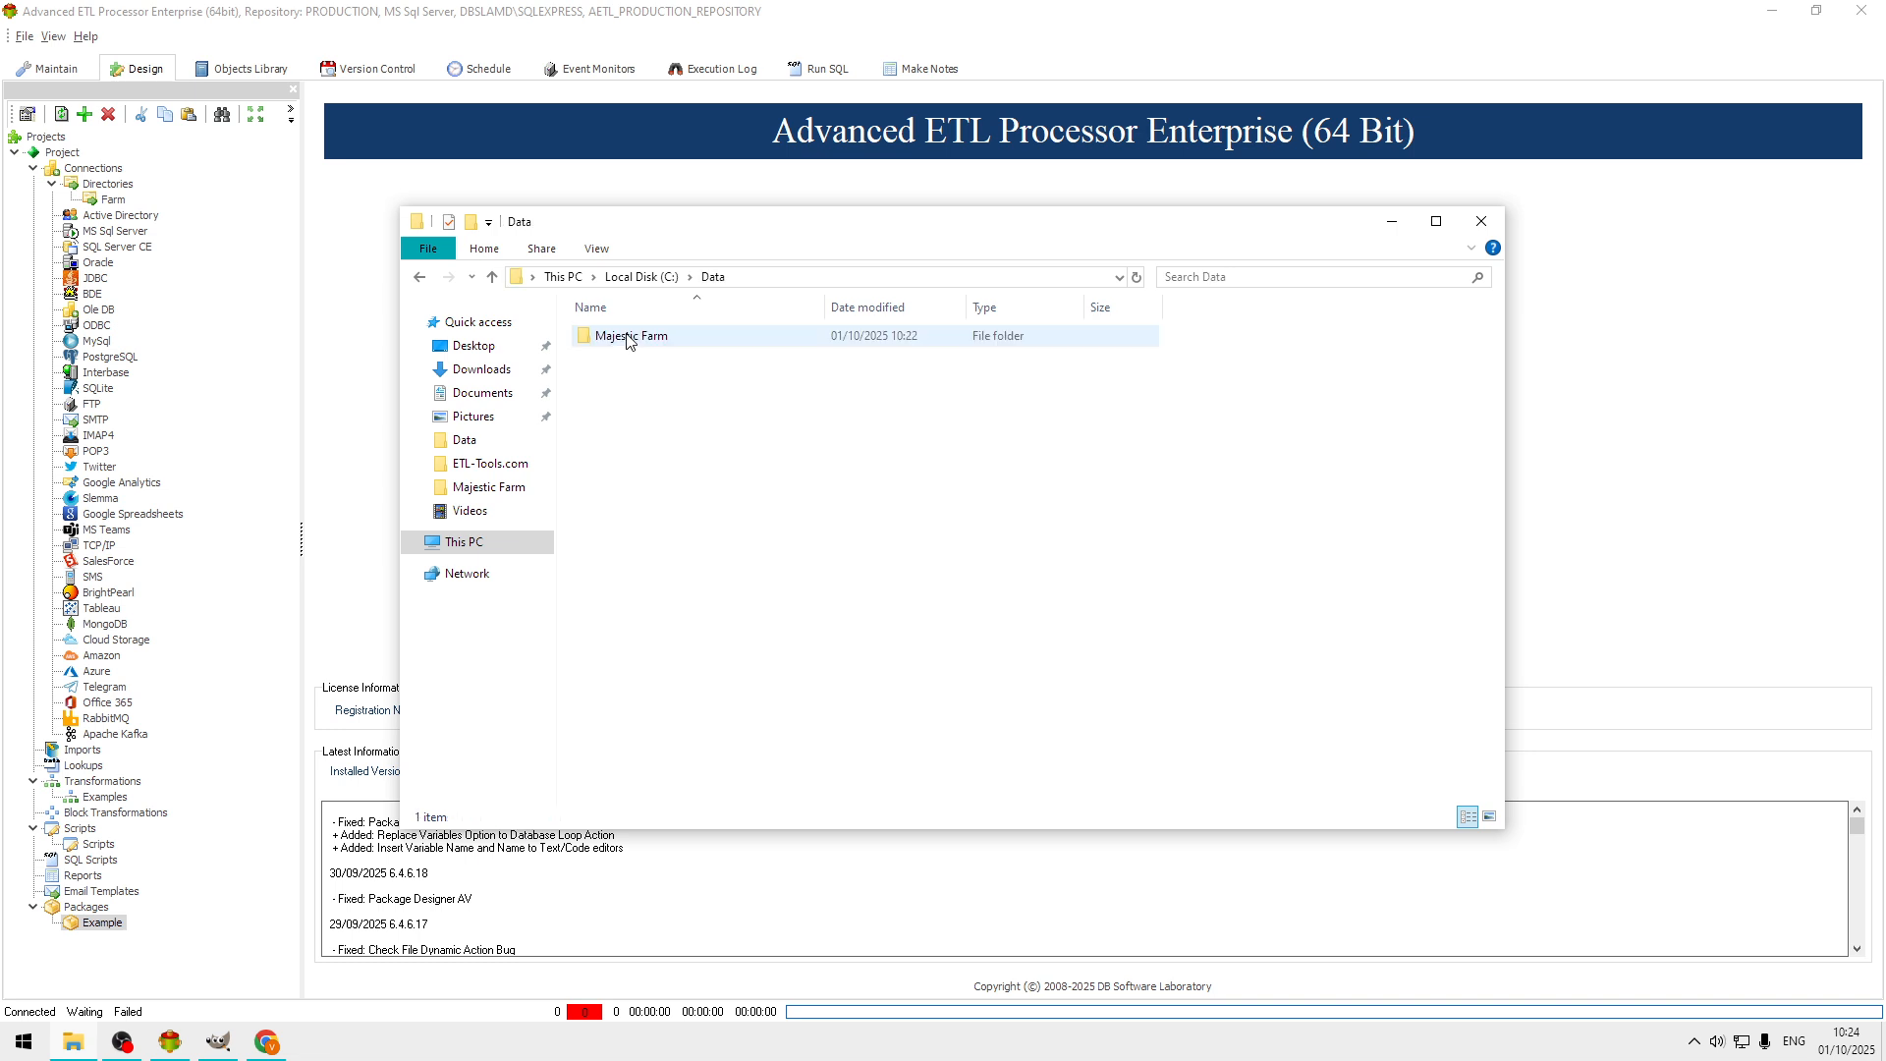
double_click(628, 337)
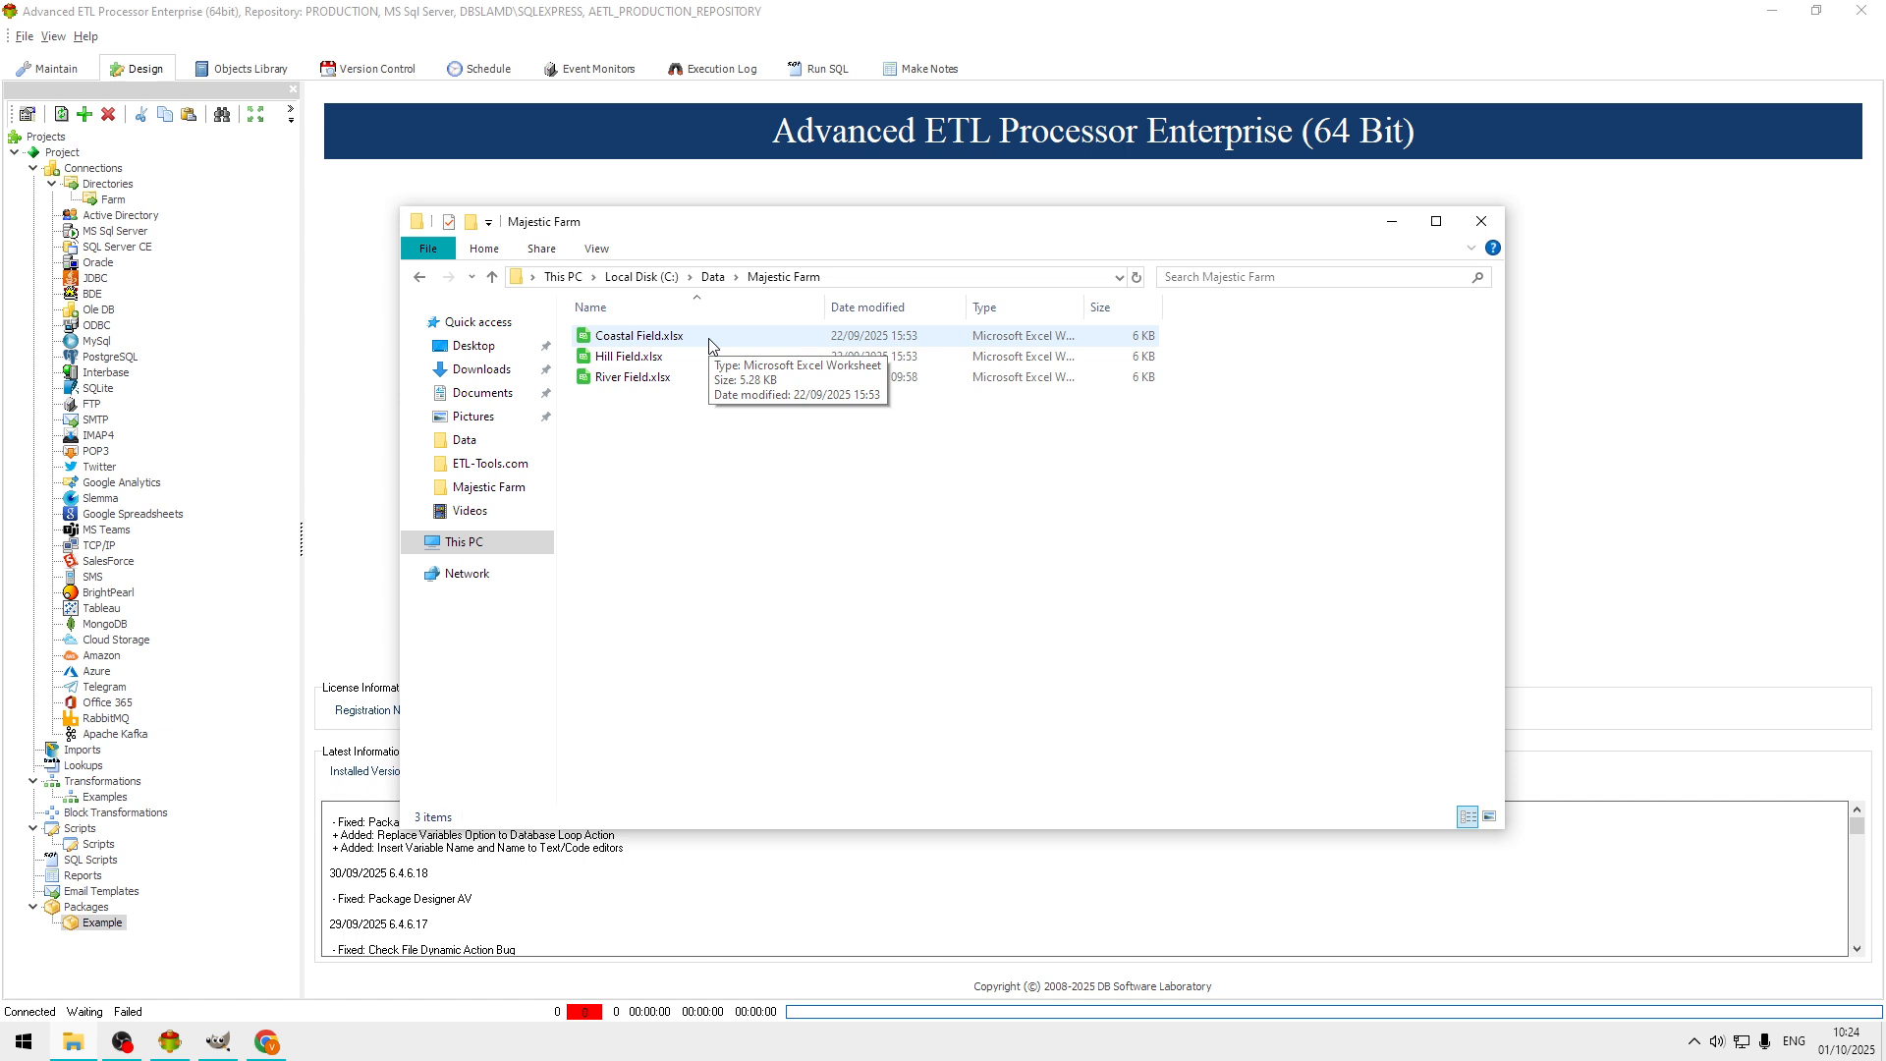
left_click(325, 452)
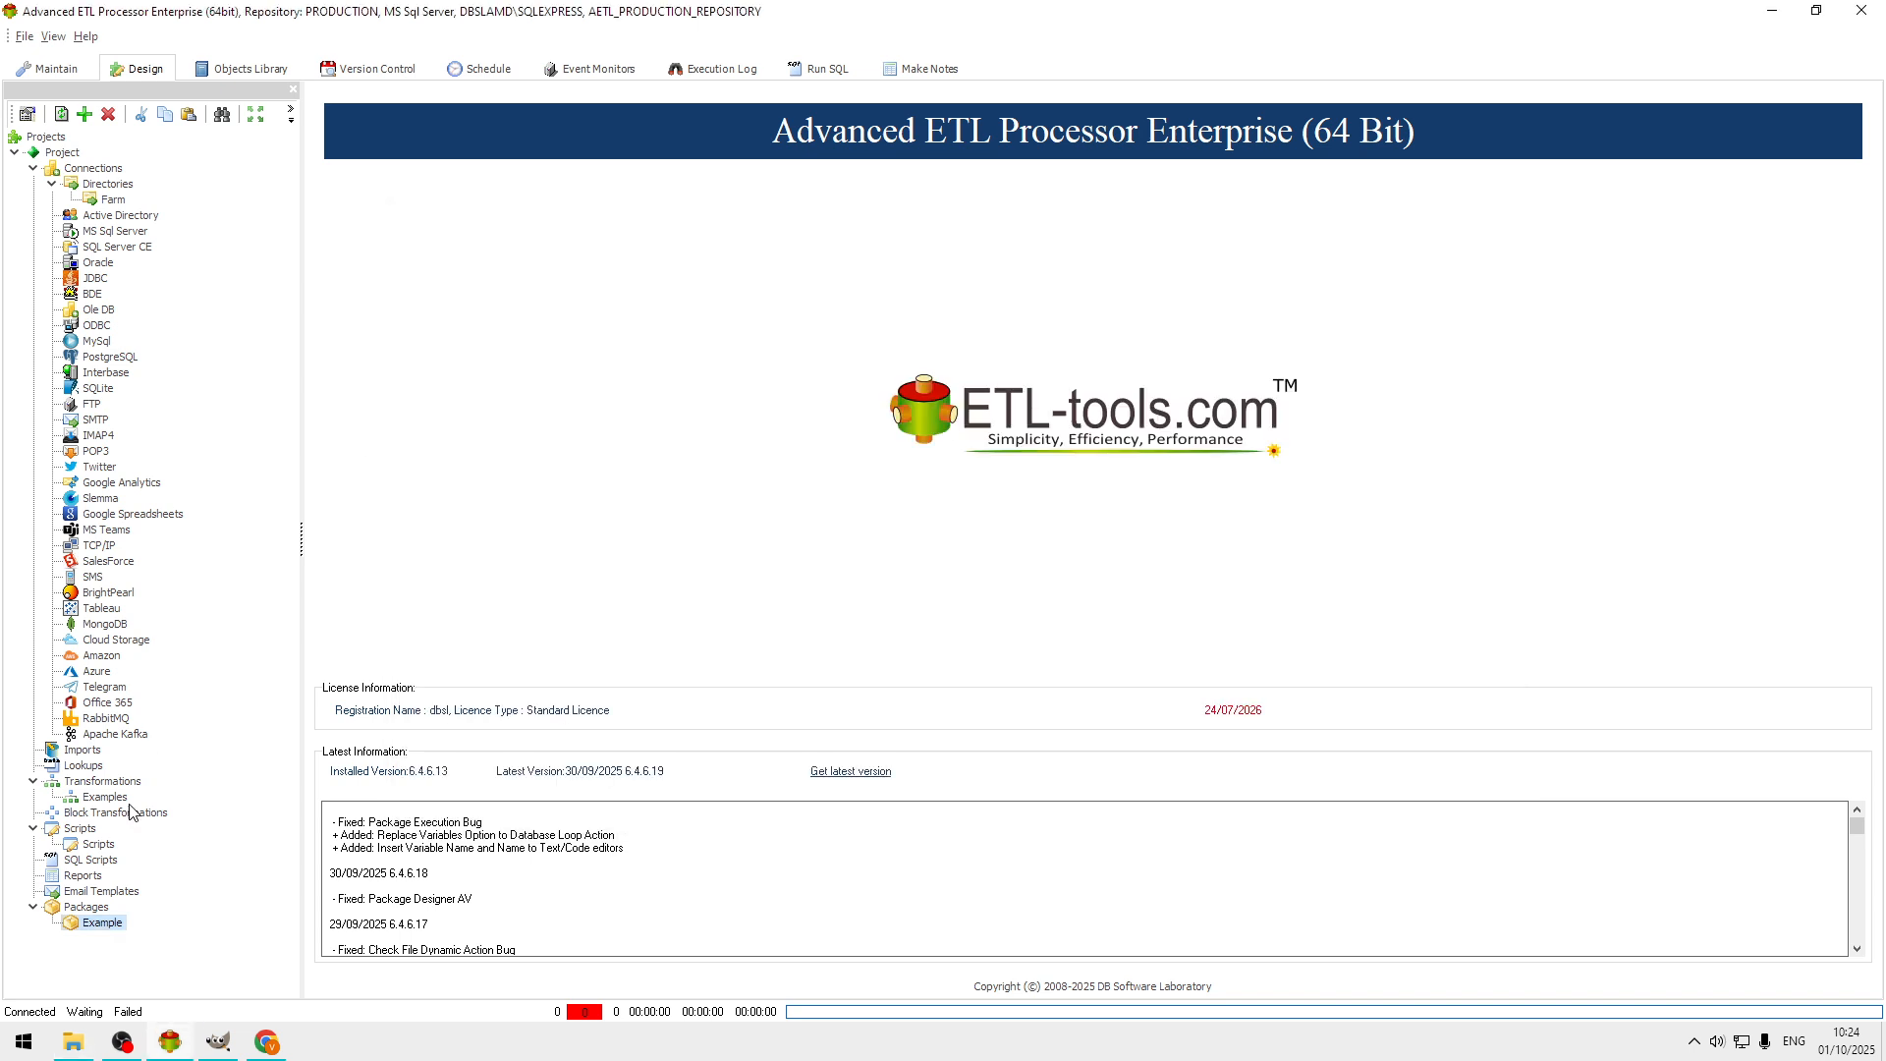
- Create a new package in the Example group with the description "Change Excel Files Extension"
right_click(104, 927)
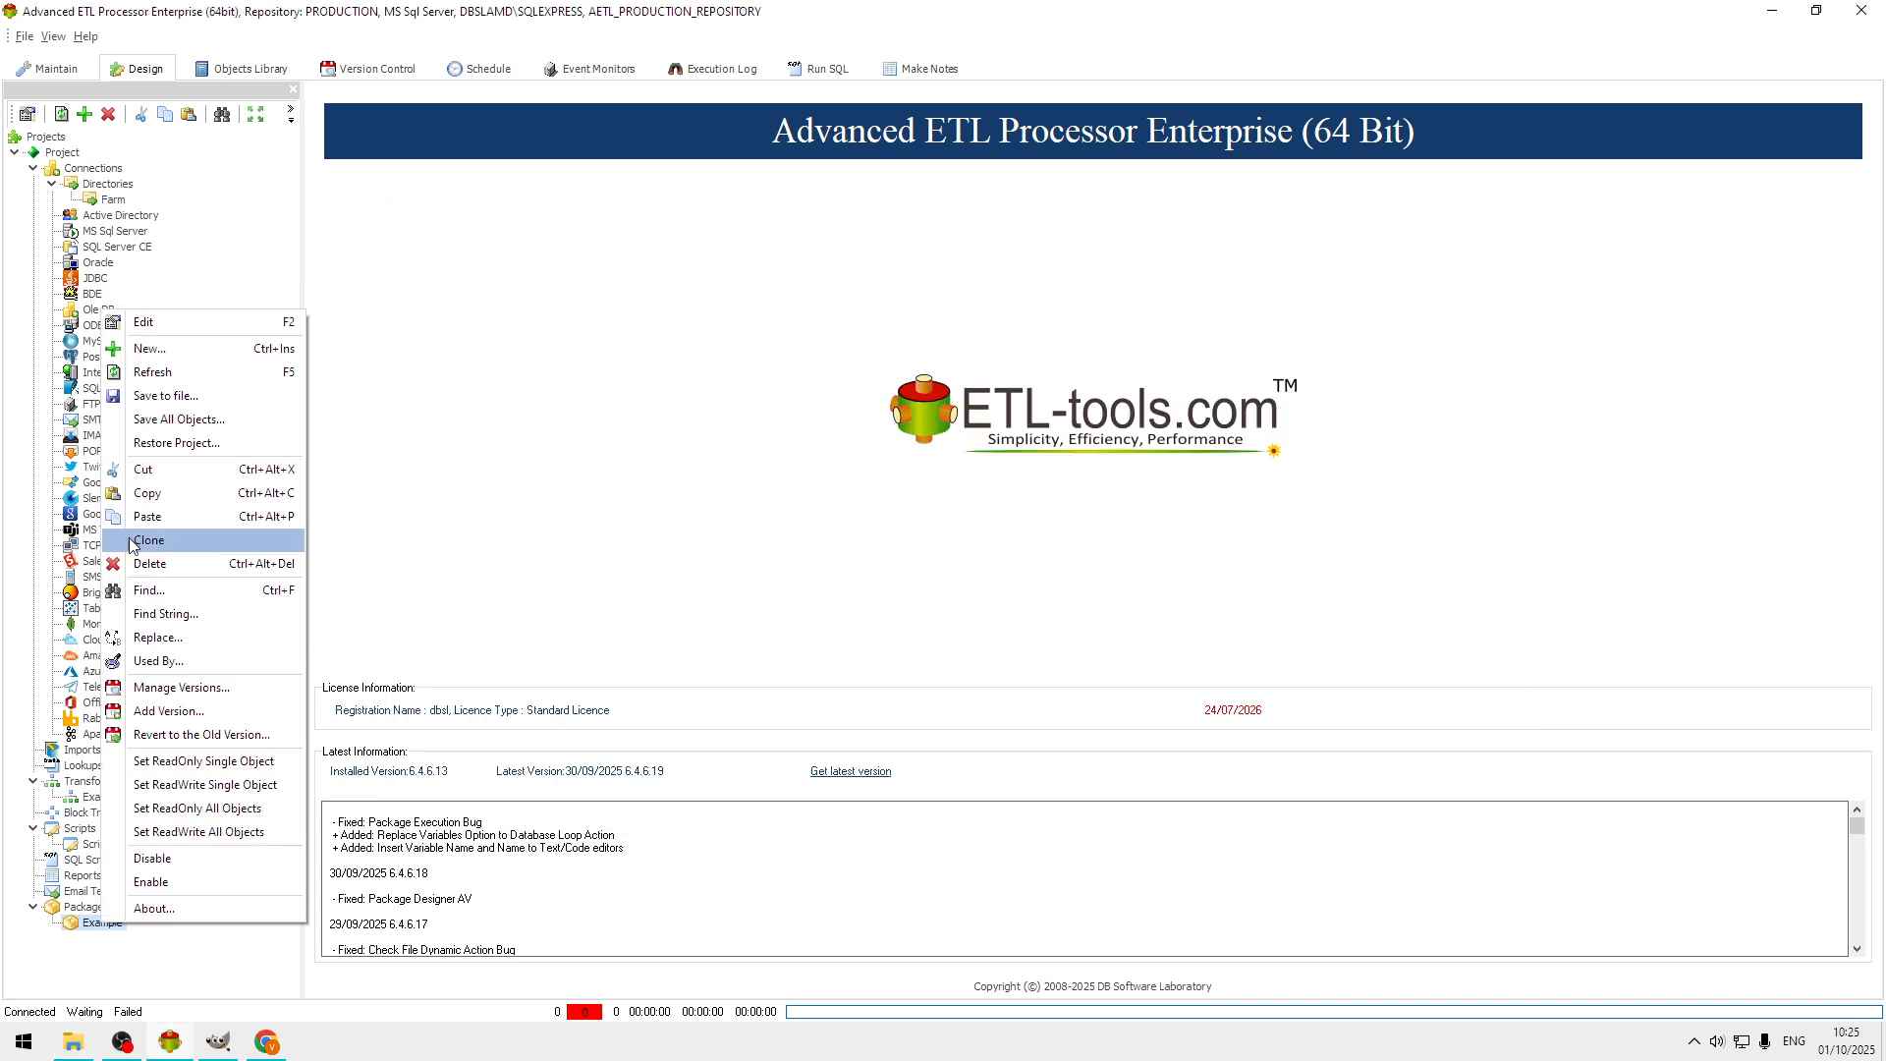
left_click(157, 349)
left_click(911, 489)
type("Chan")
key("BackSpace")
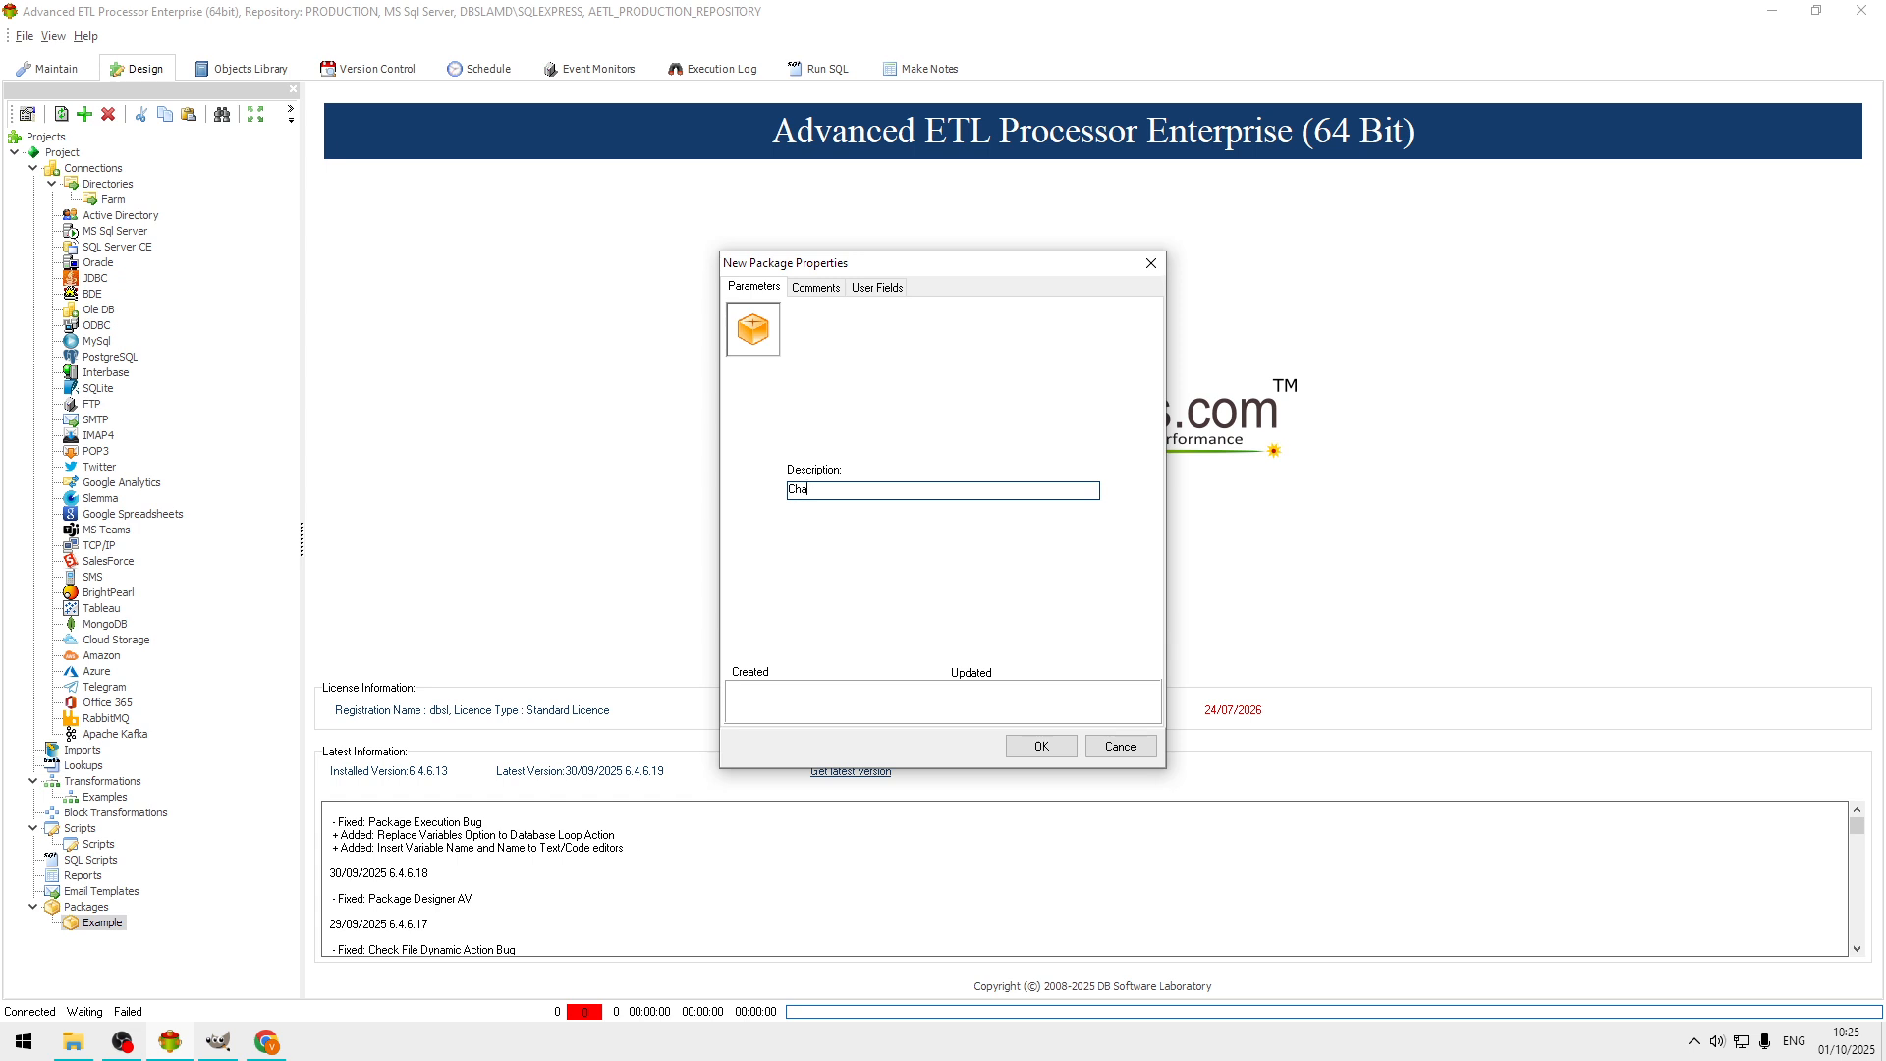
type("nge Excel Files Extensi")
key("BackSpace")
type("ion")
left_click(1049, 752)
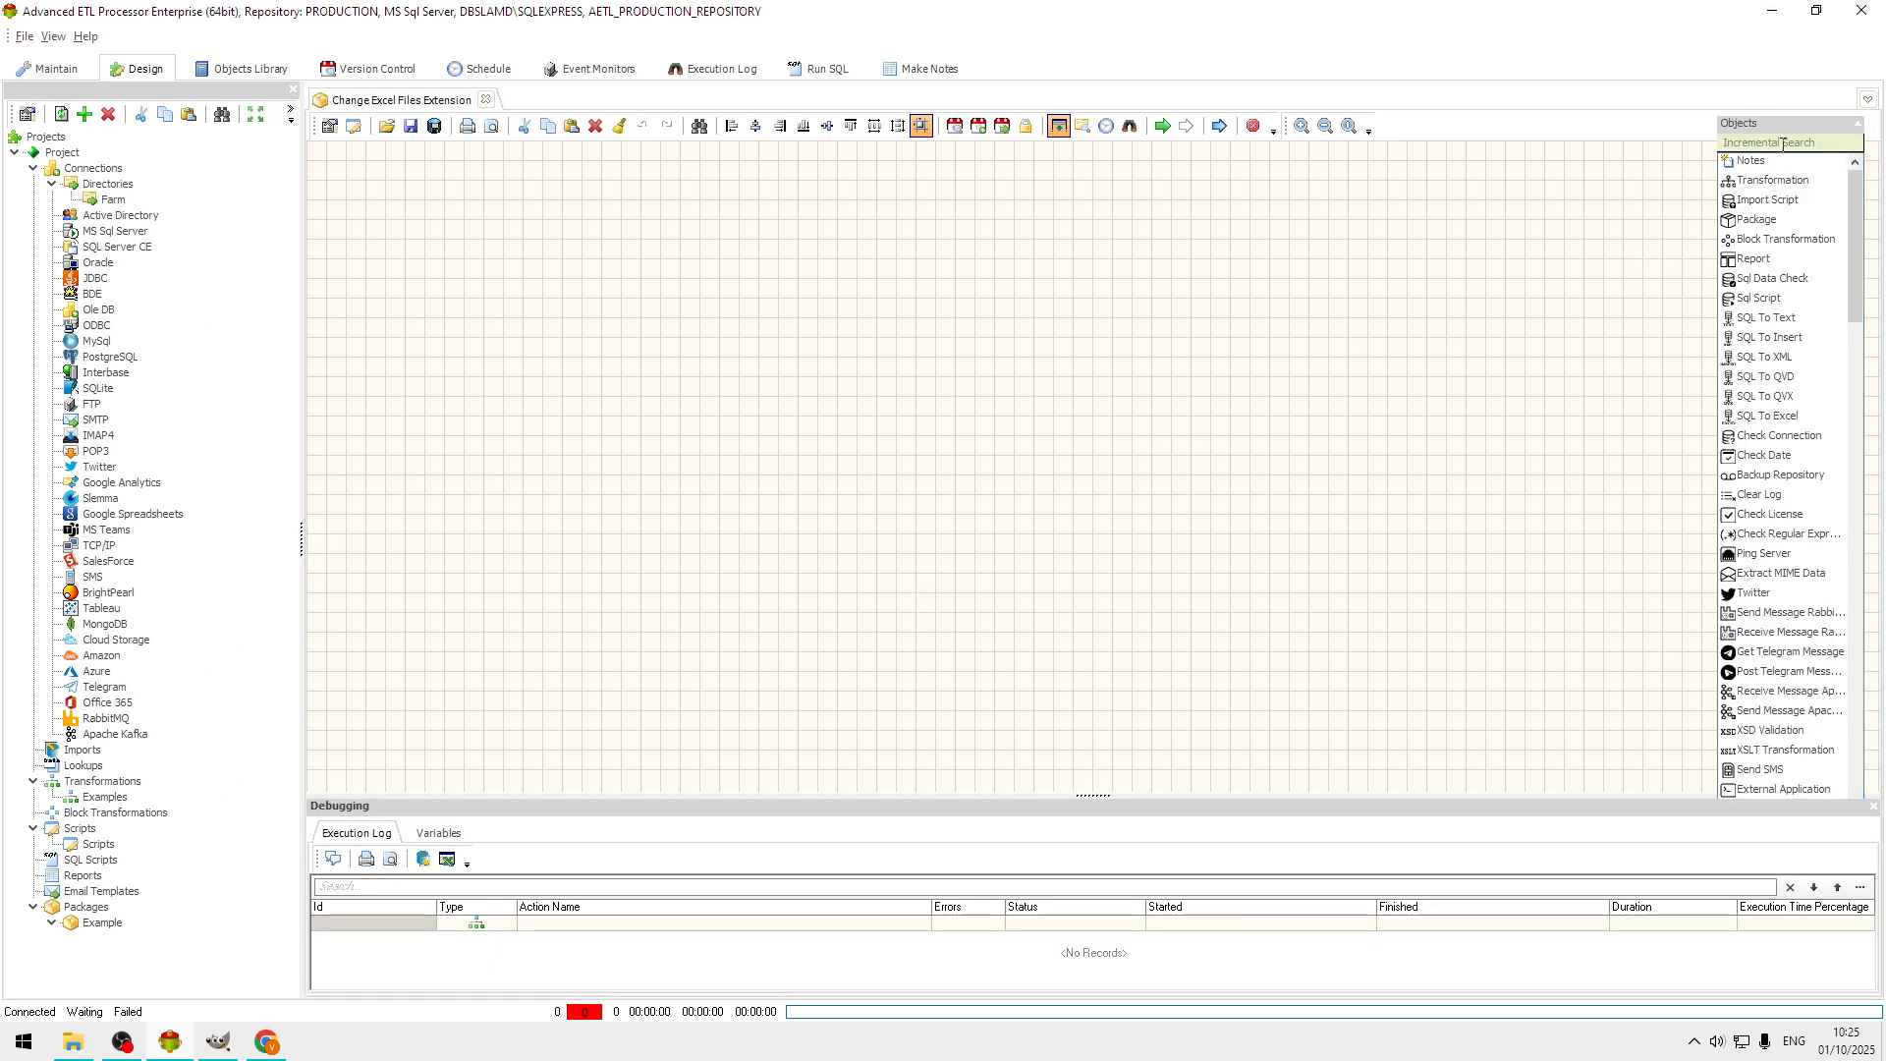
- Find the Files Loop action with the search "loop" and place it in the upper-left corner of the package canvas
left_click(1781, 145)
type("loop")
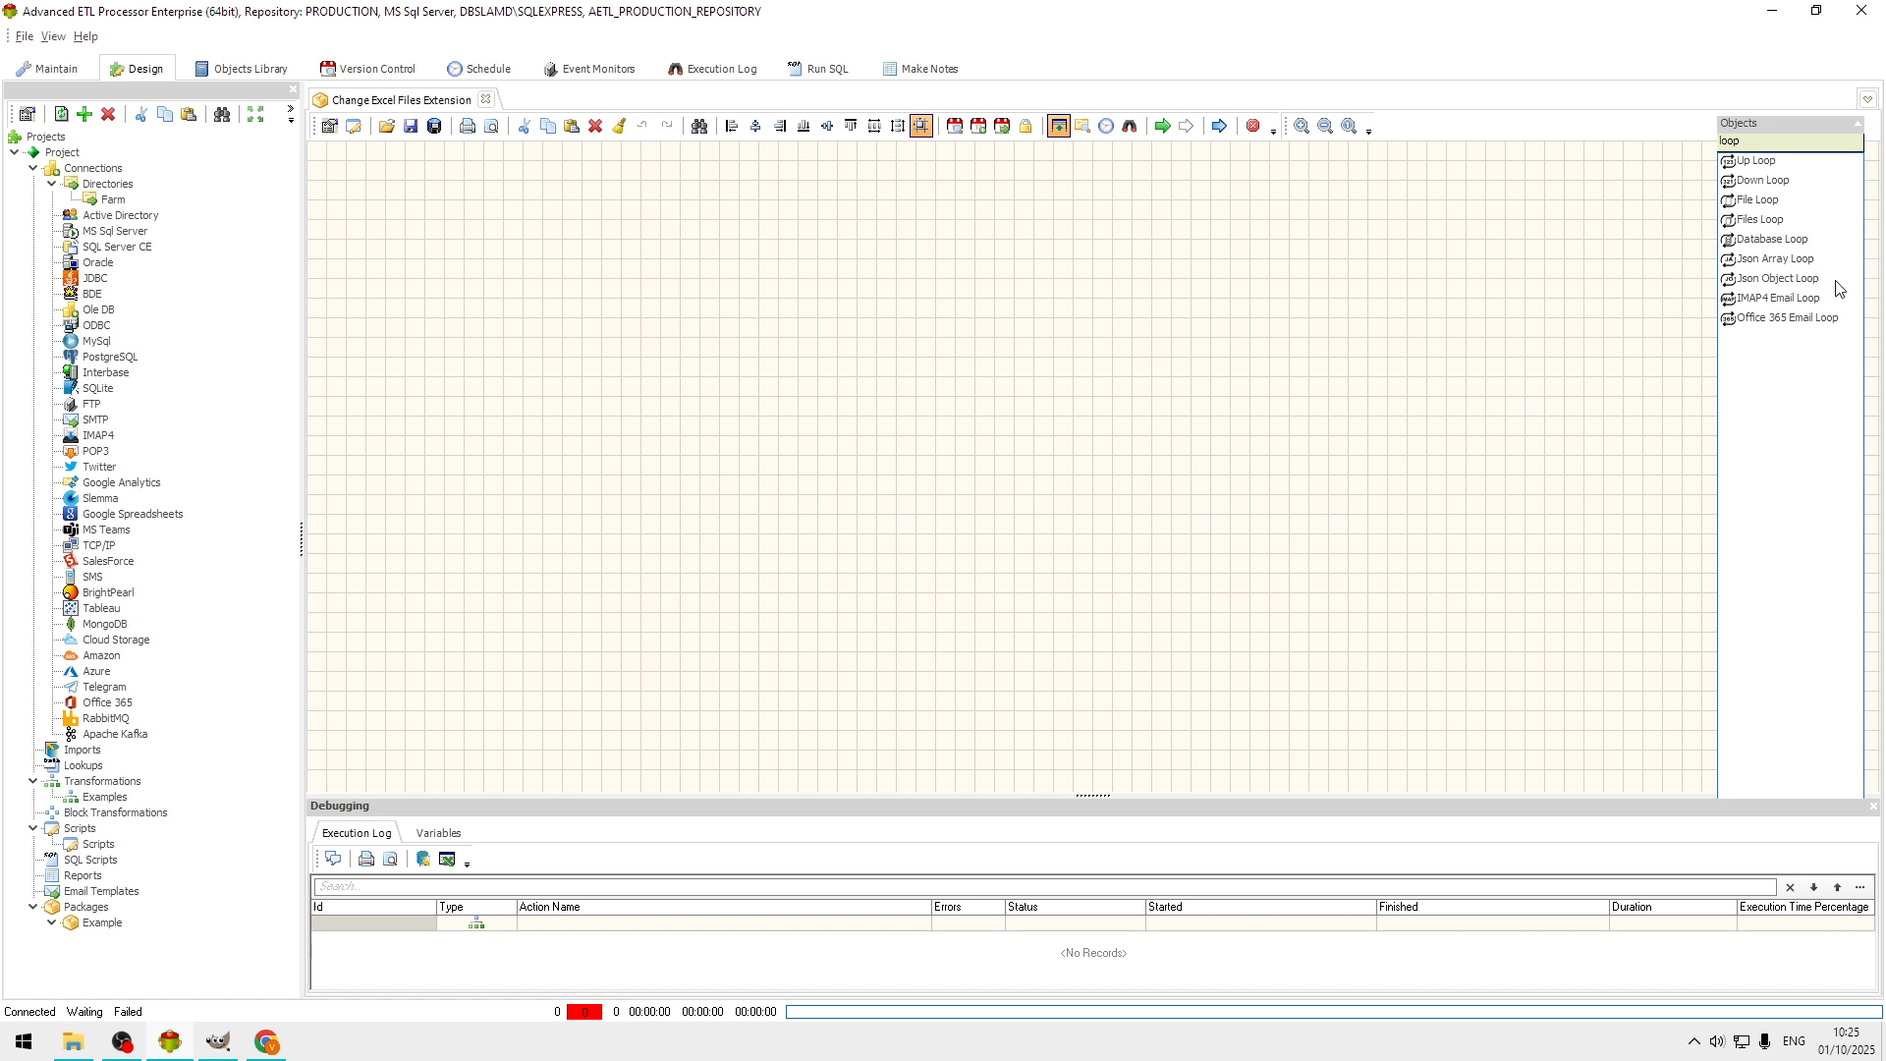
left_click_drag(1759, 220, 643, 273)
left_click_drag(398, 175, 355, 180)
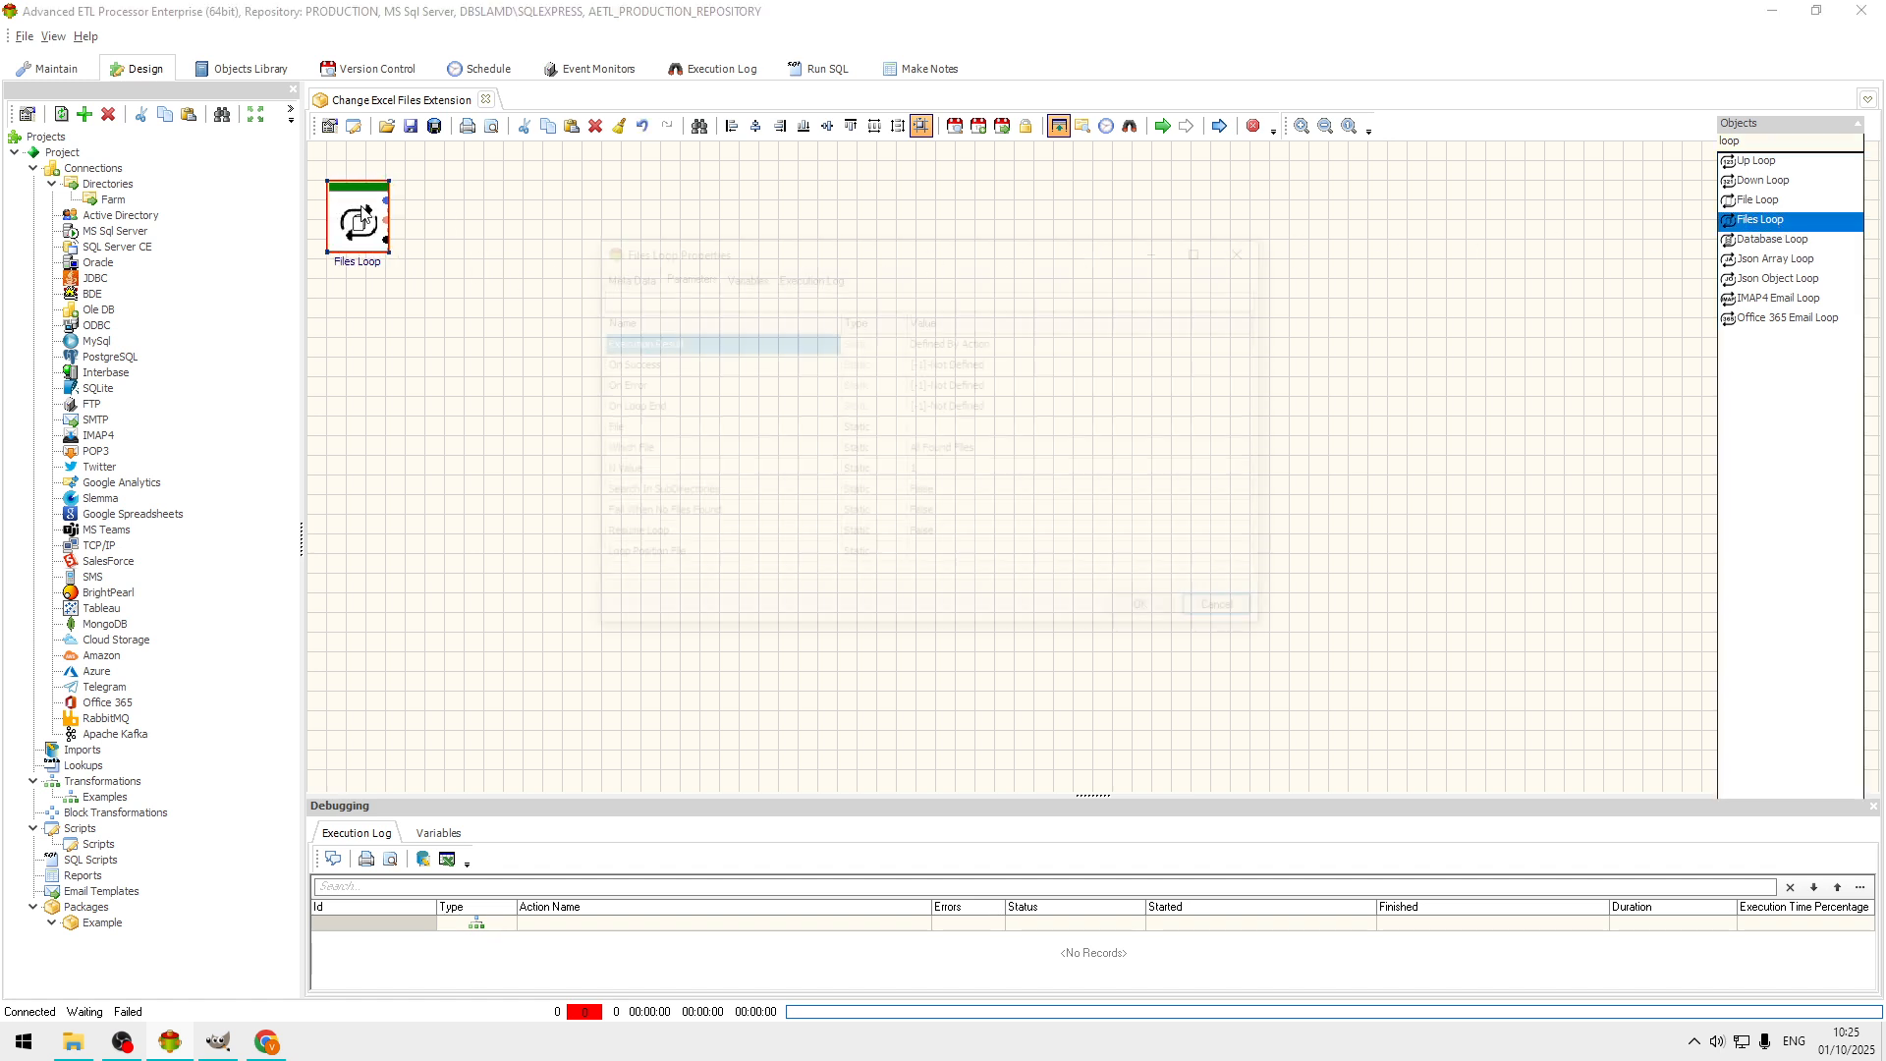
- Set the Files Loop's File parameter to C:\Data\Majestic Farm\*.xlsx, starting from the Coastal Field.xlsx path
double_click(363, 221)
left_click(1046, 427)
left_click(1257, 428)
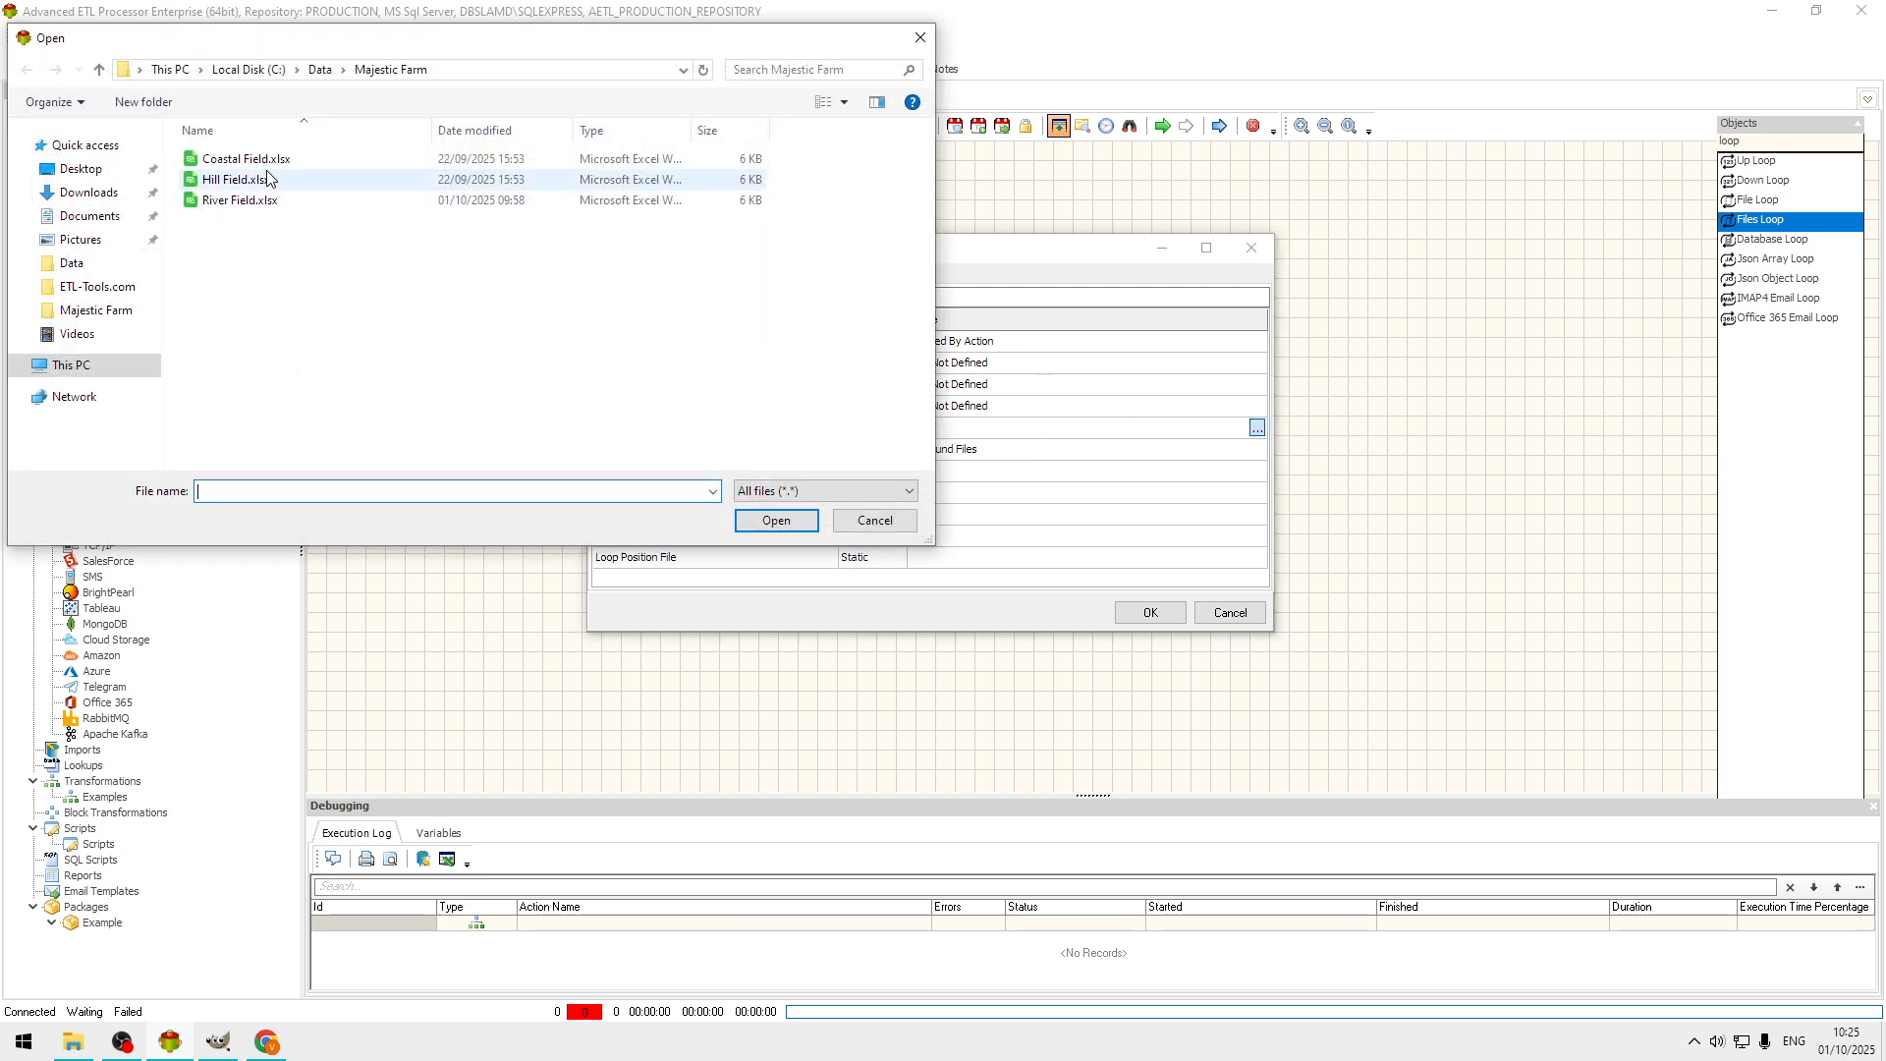
left_click(267, 160)
left_click(783, 518)
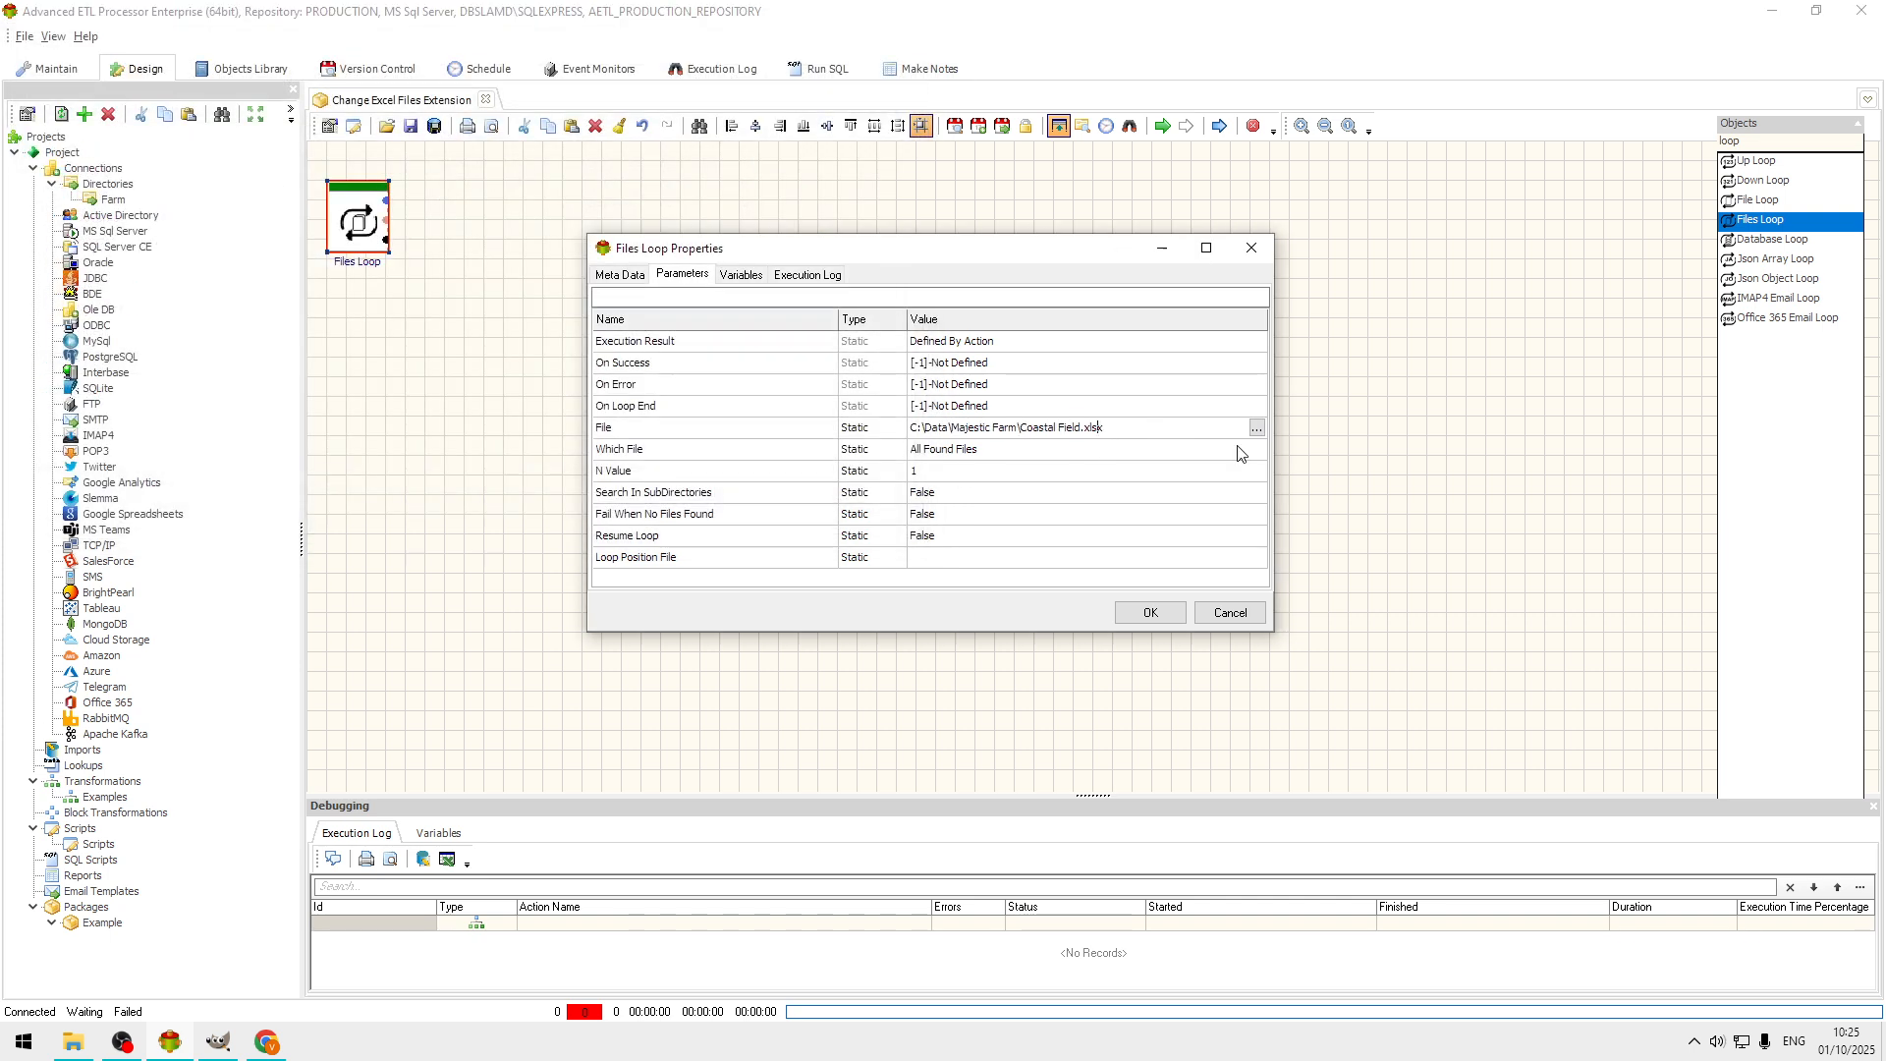
key("BackSpace")
key("BackSpace")
key("BackSpace")
key("BackSpace")
key("BackSpace")
key("BackSpace")
key("BackSpace")
key("BackSpace")
key("BackSpace")
key("BackSpace")
key("BackSpace")
key("BackSpace")
key("BackSpace")
type("*")
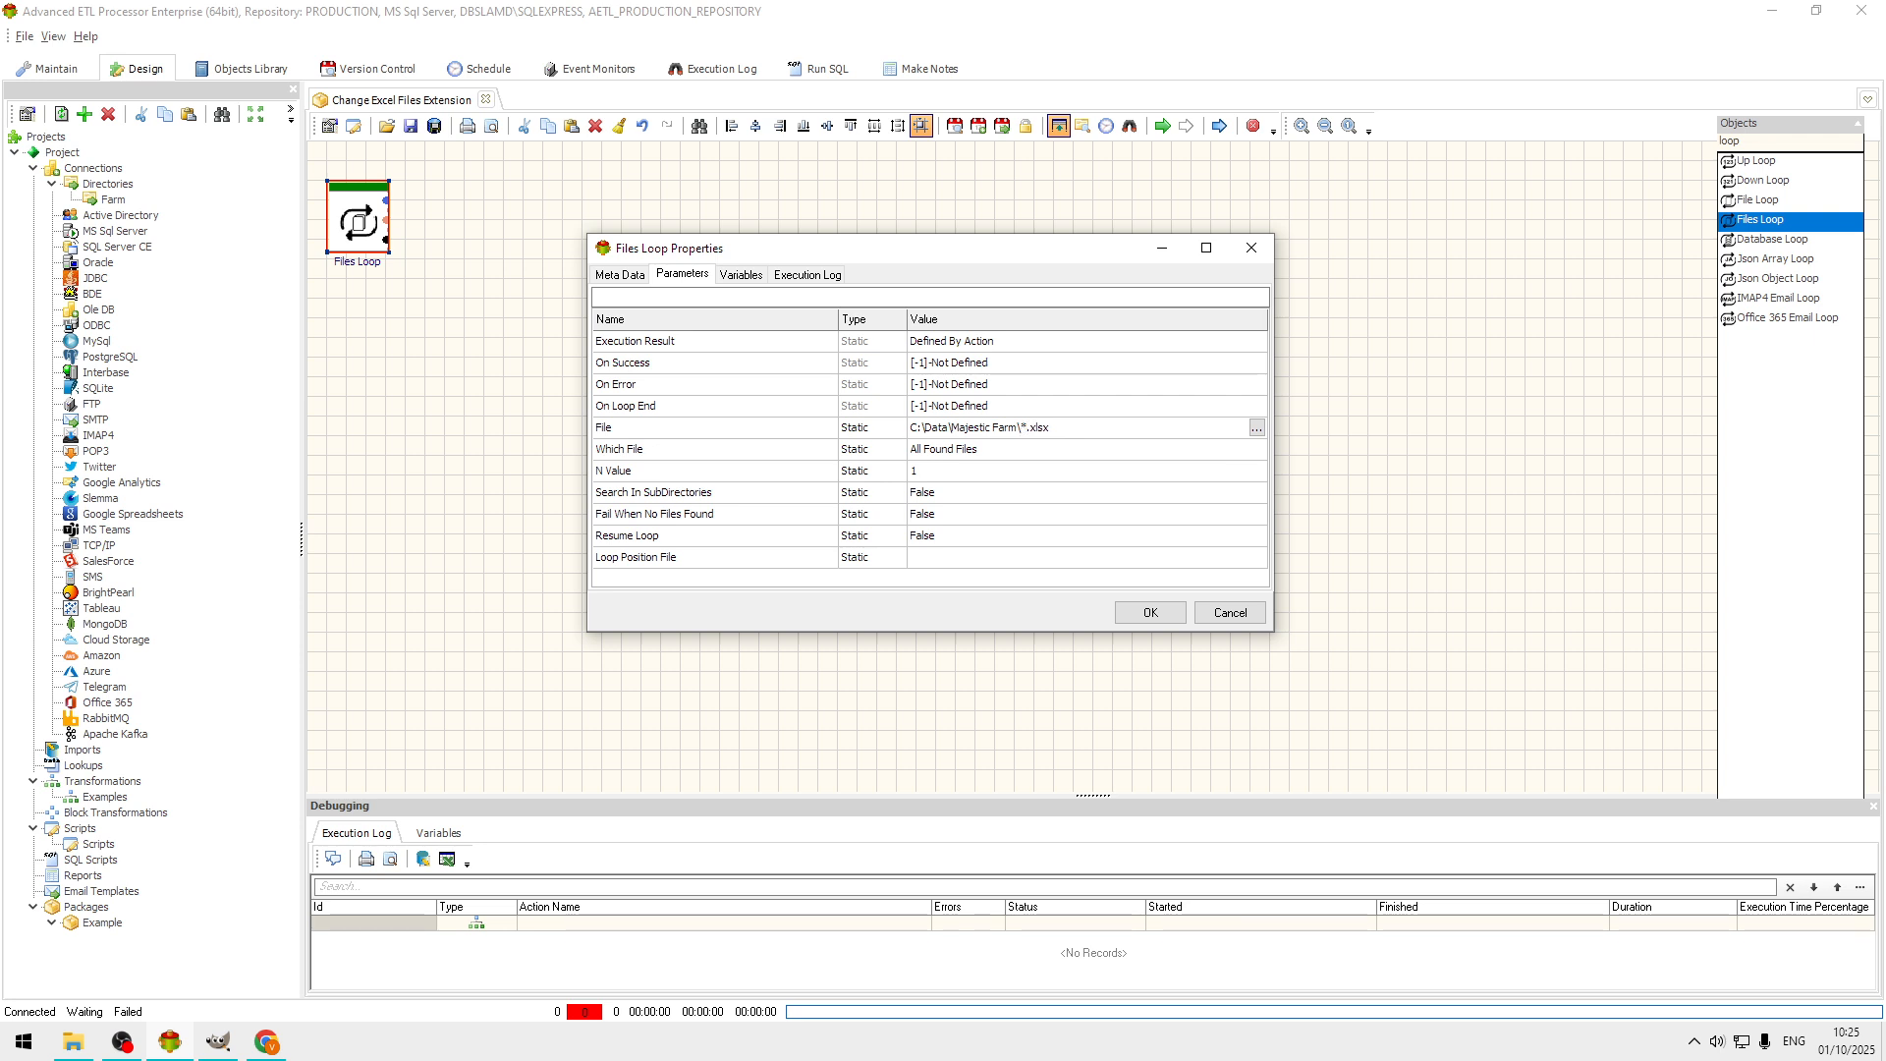
- Rename the Files Loop's Loop Value variable to #file# and accept the loop properties
left_click(744, 276)
left_click(1145, 528)
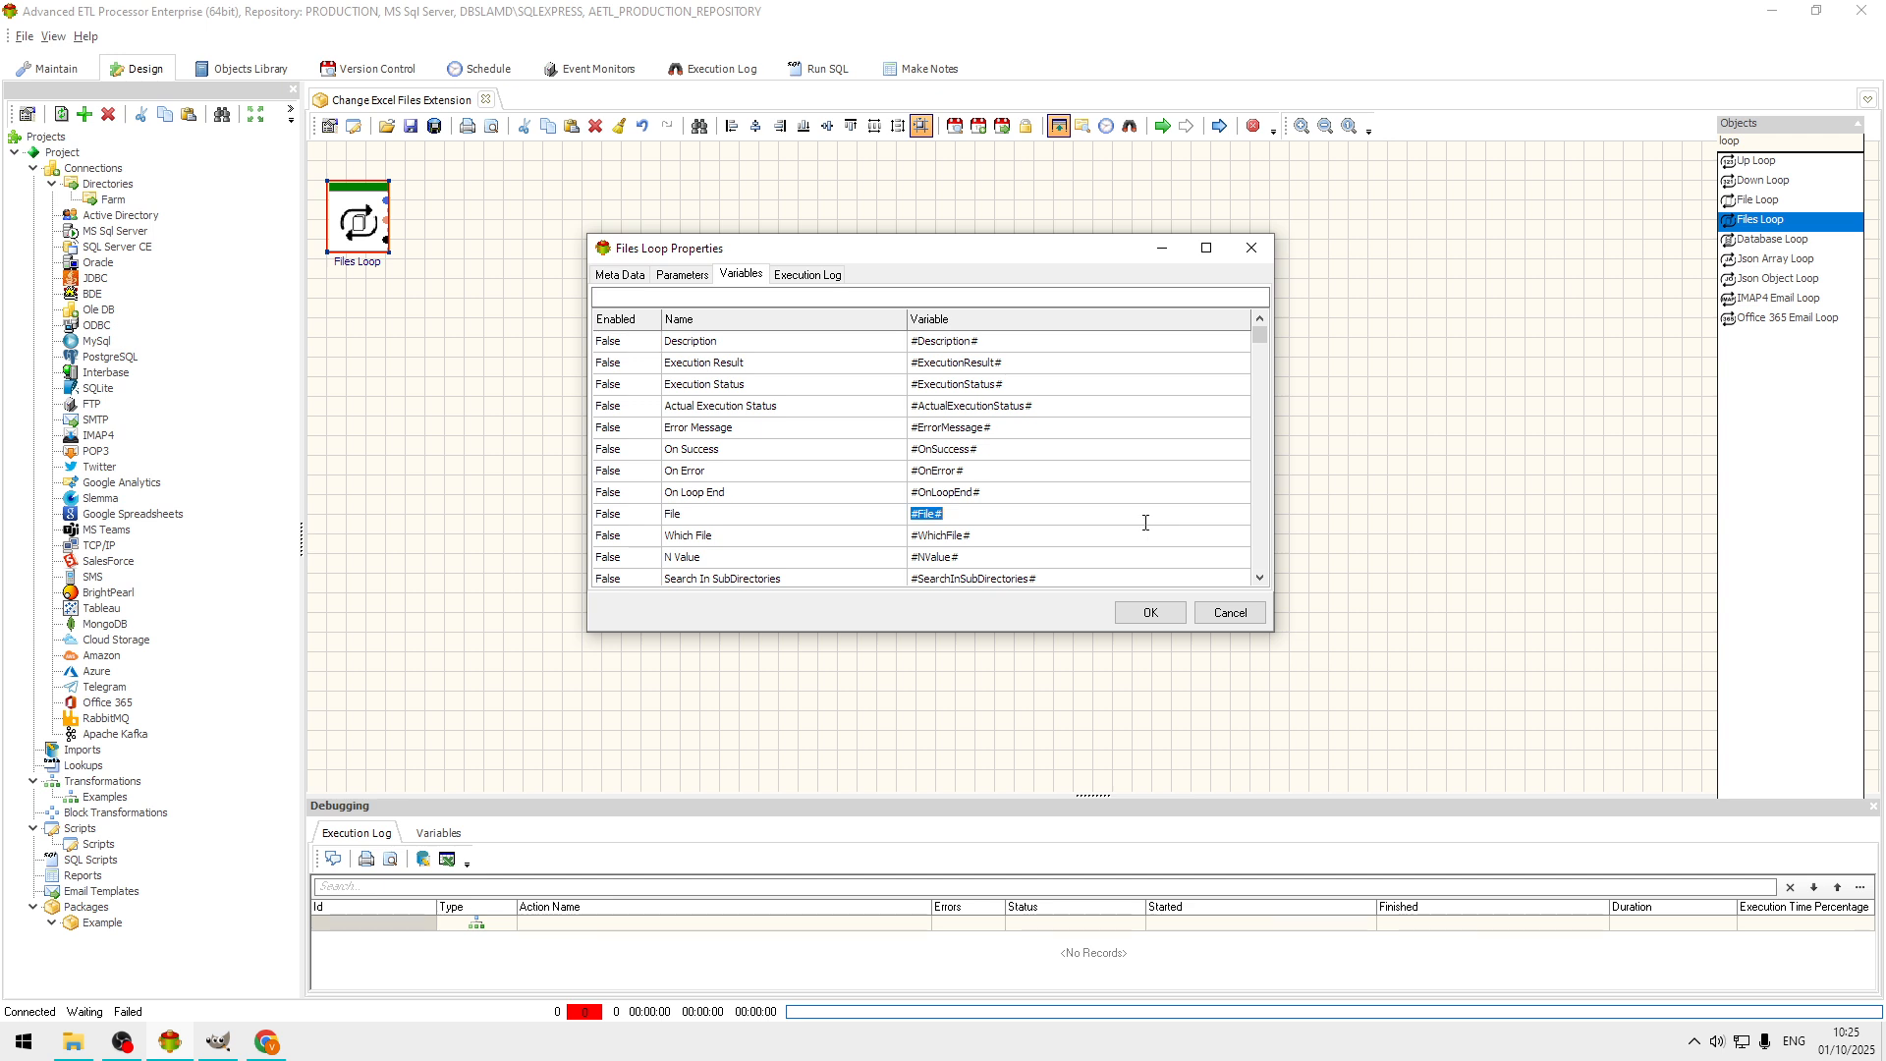
scroll(1147, 530, "down", 5)
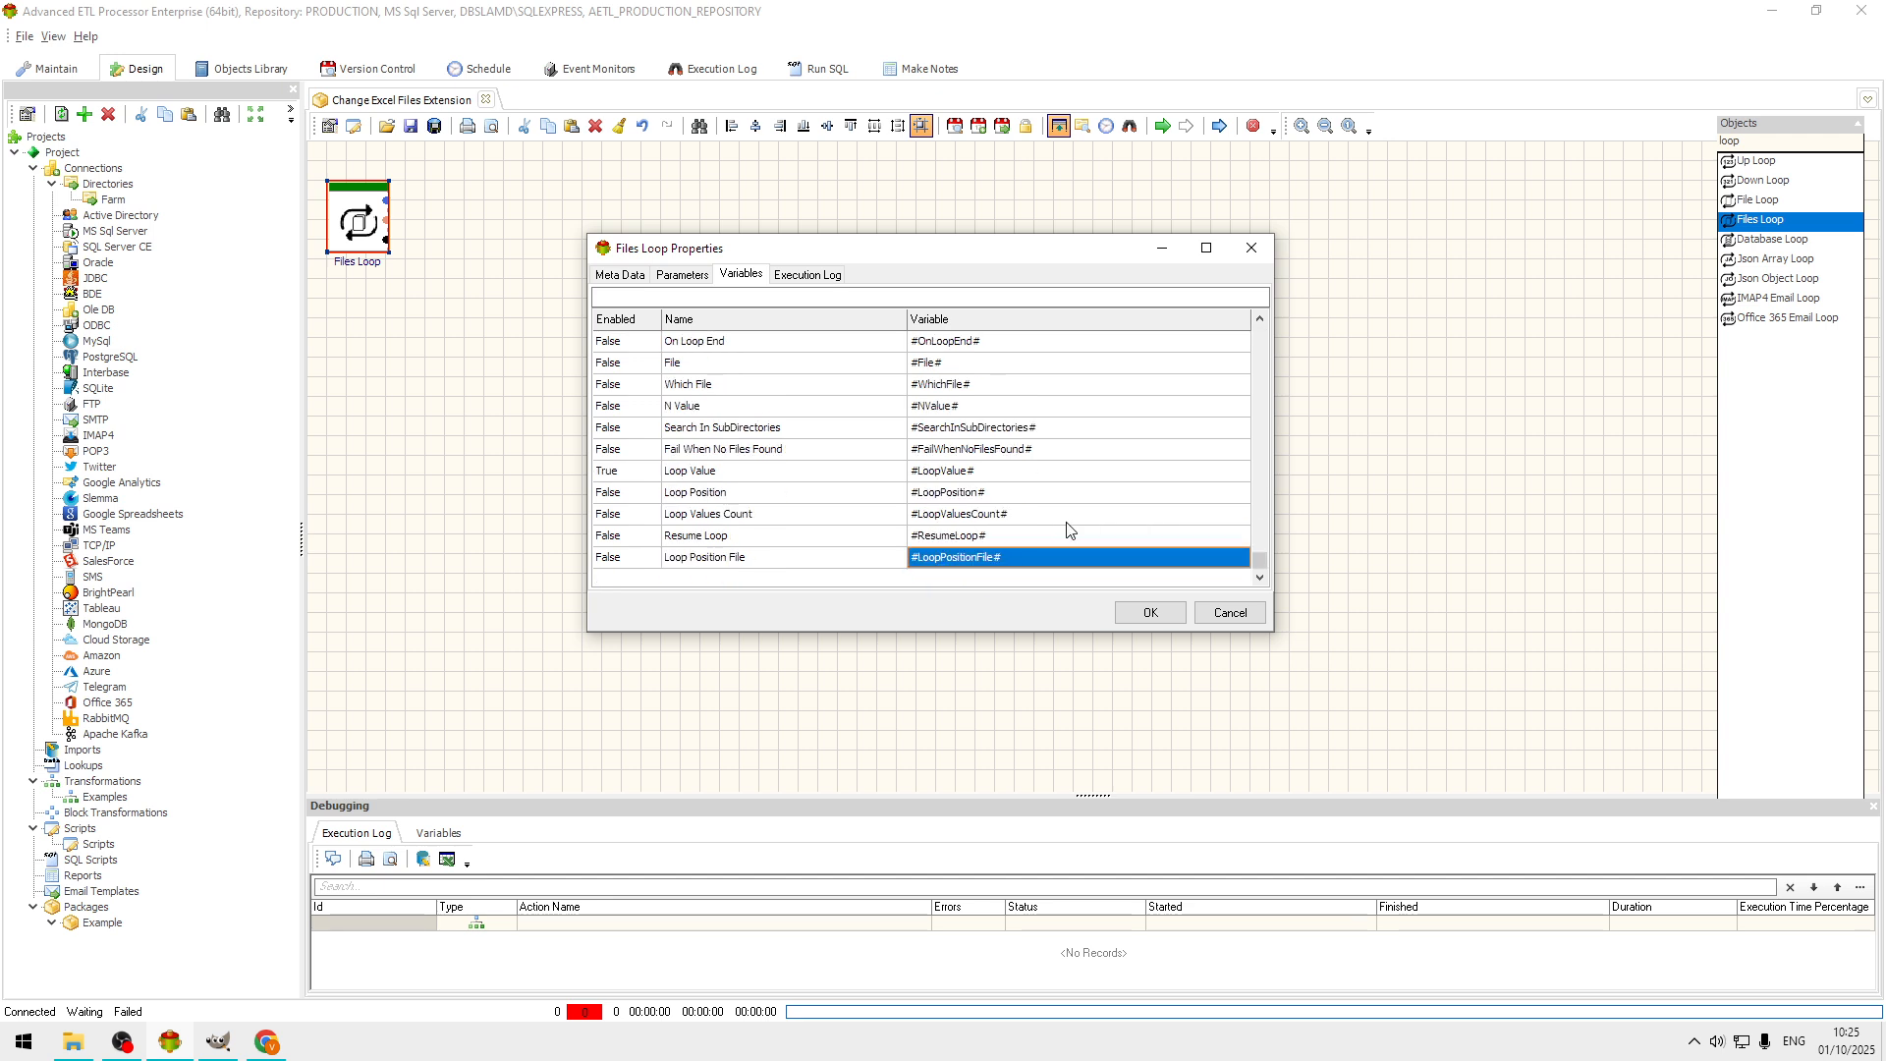
left_click(1021, 473)
left_click(1001, 467)
key("BackSpace")
key("BackSpace")
key("BackSpace")
key("BackSpace")
key("BackSpace")
key("BackSpace")
key("BackSpace")
key("BackSpace")
key("BackSpace")
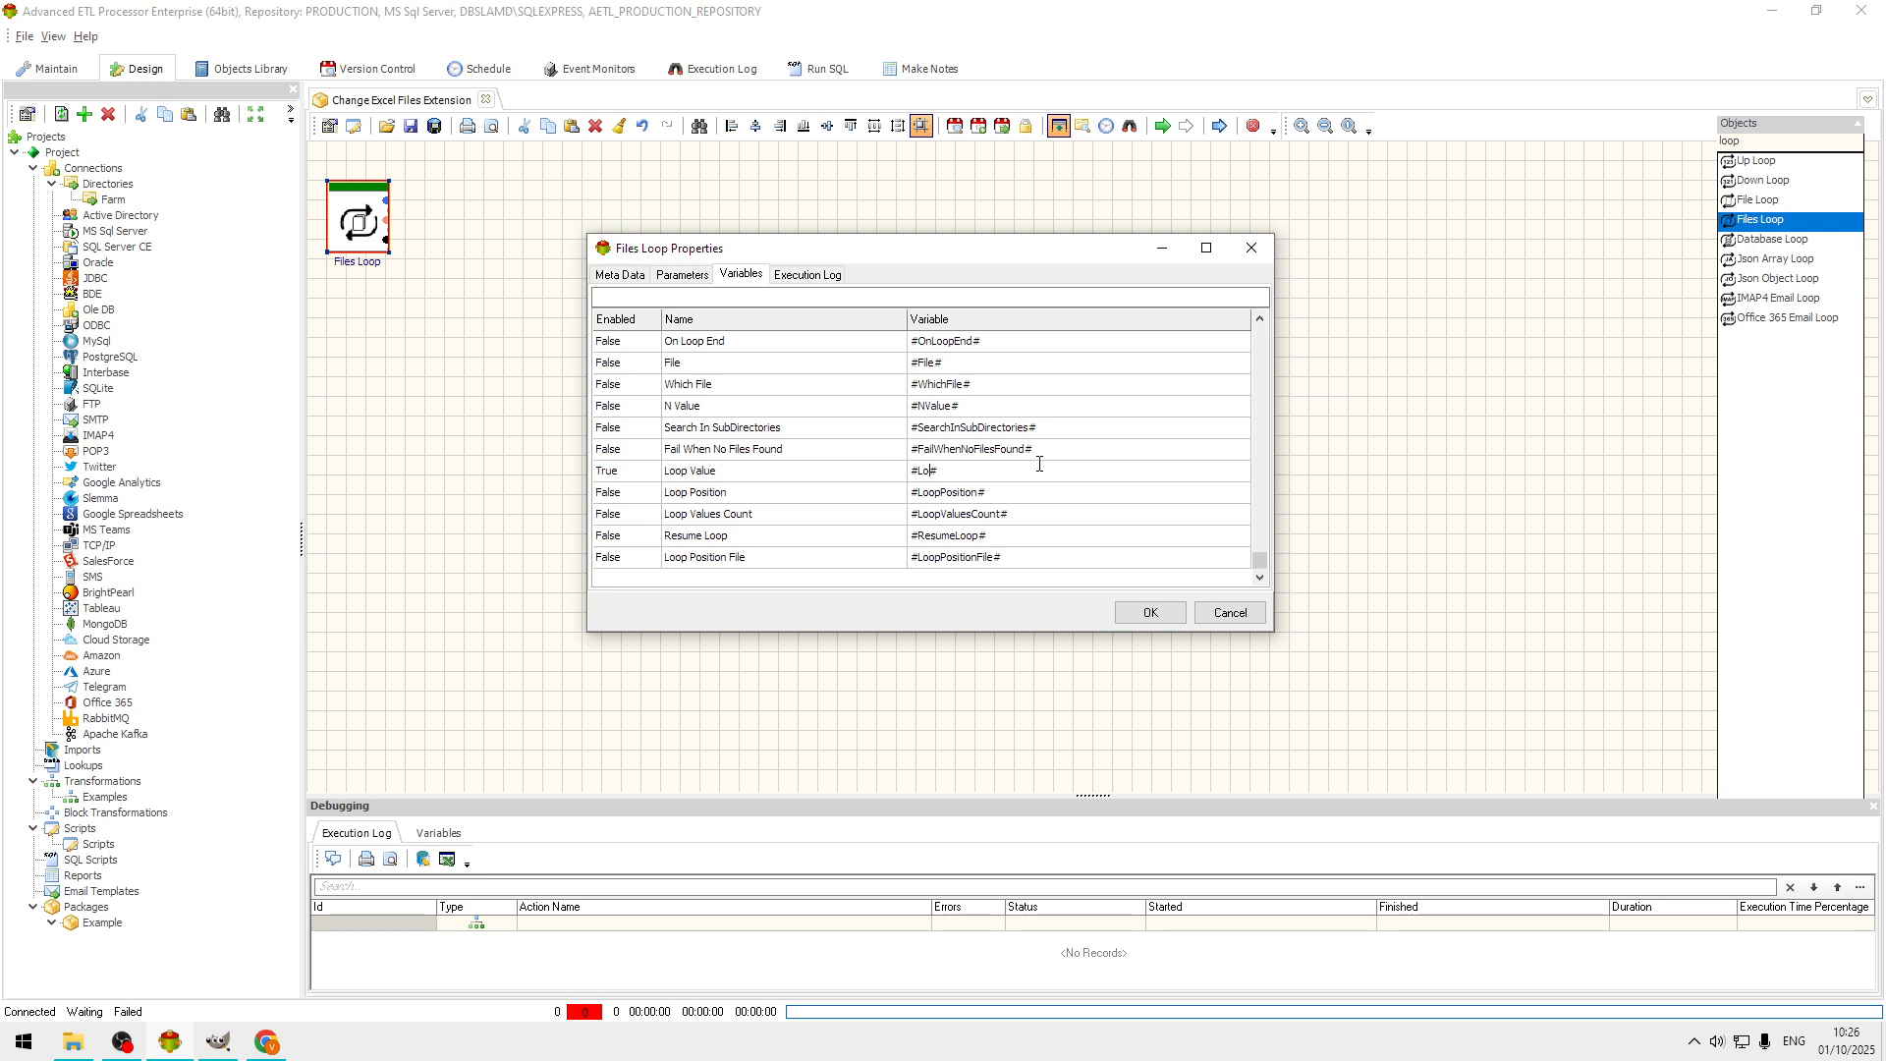
type("file")
left_click(1174, 619)
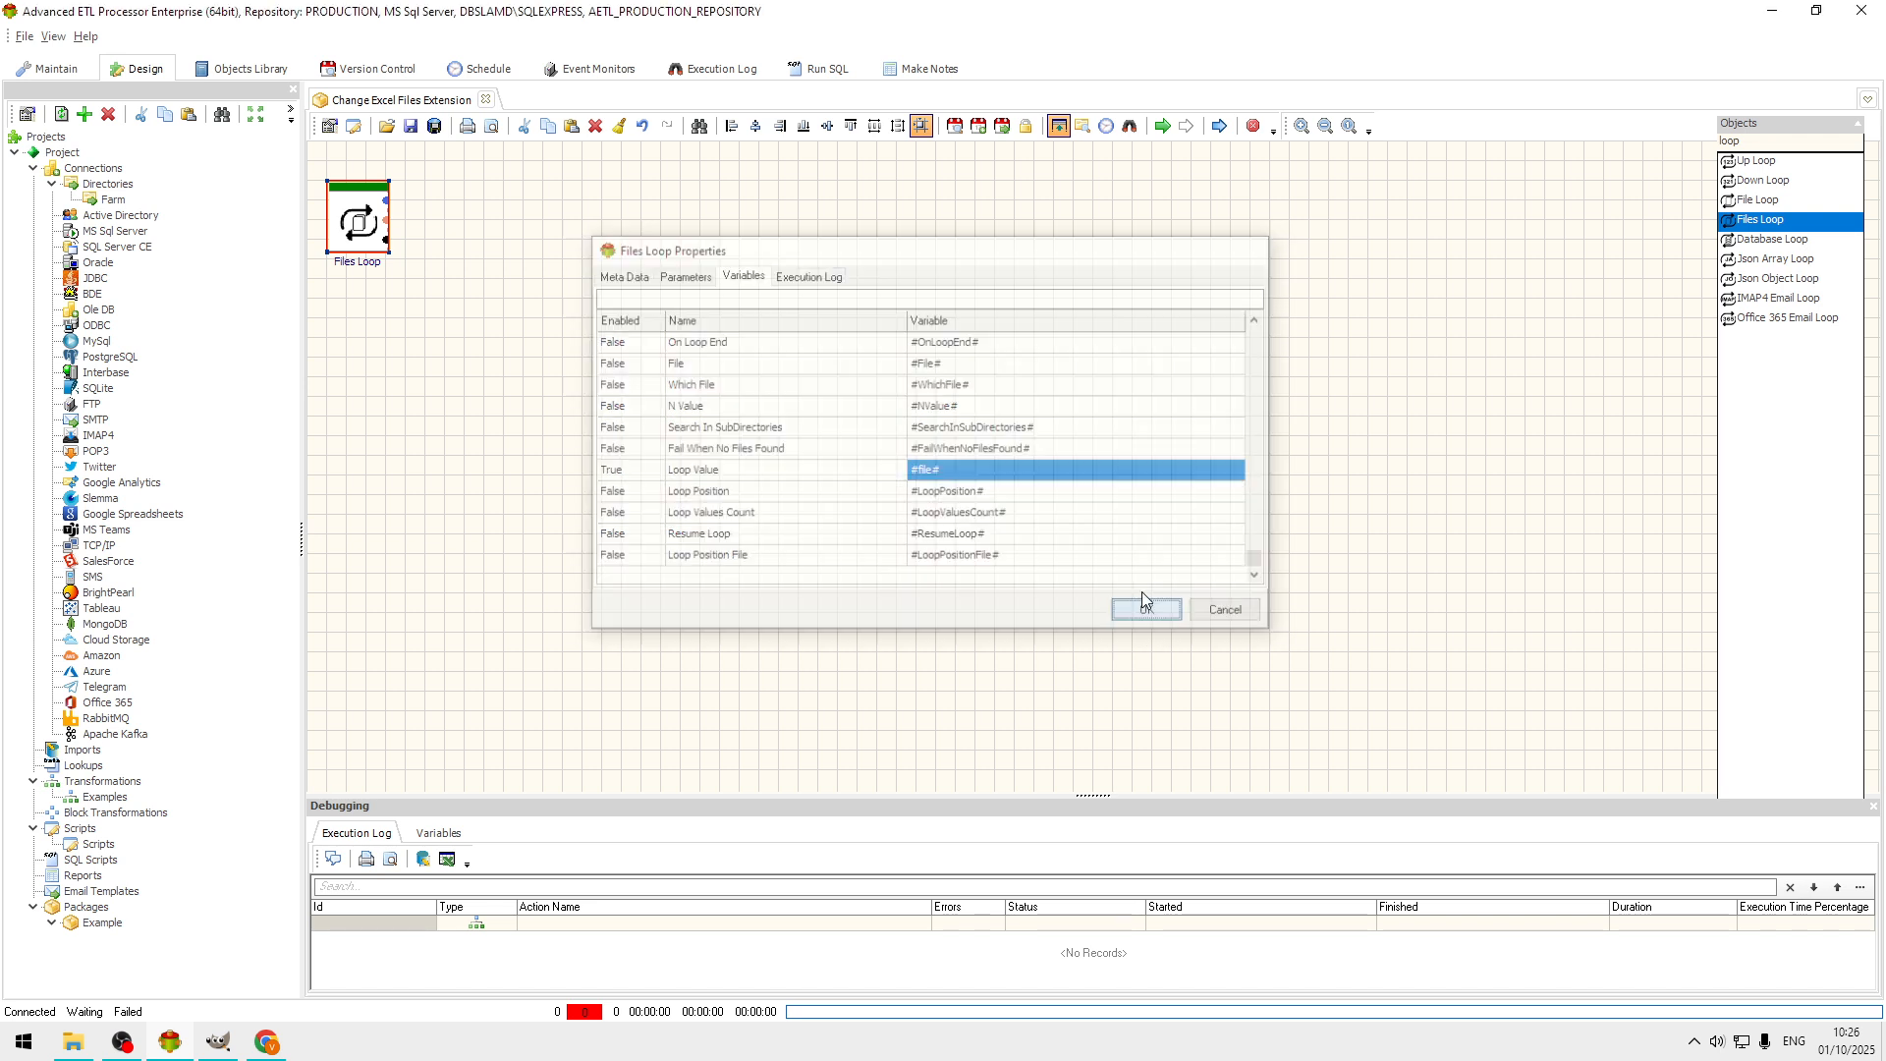
- Add a Change Excel Extension action beside the Files Loop and link the two on success in both directions
double_click(1783, 142)
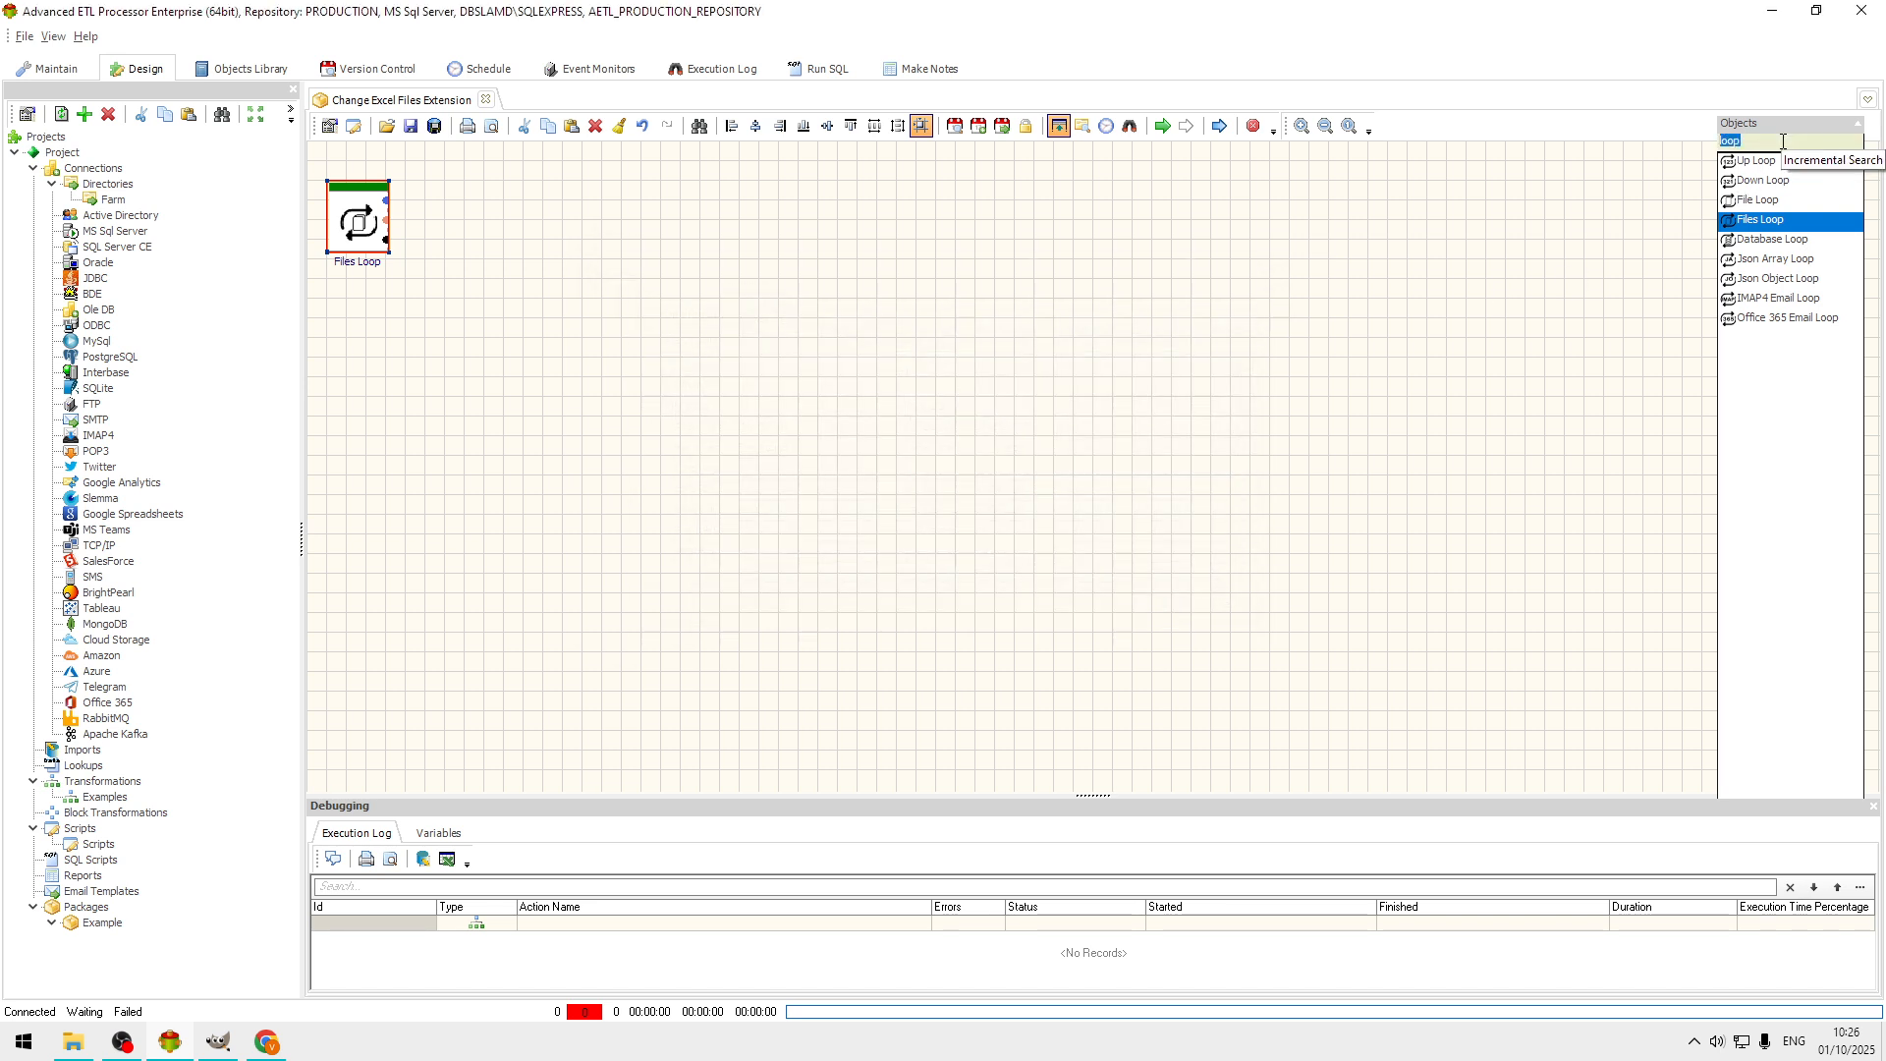
type("change")
left_click_drag(1840, 171, 522, 219)
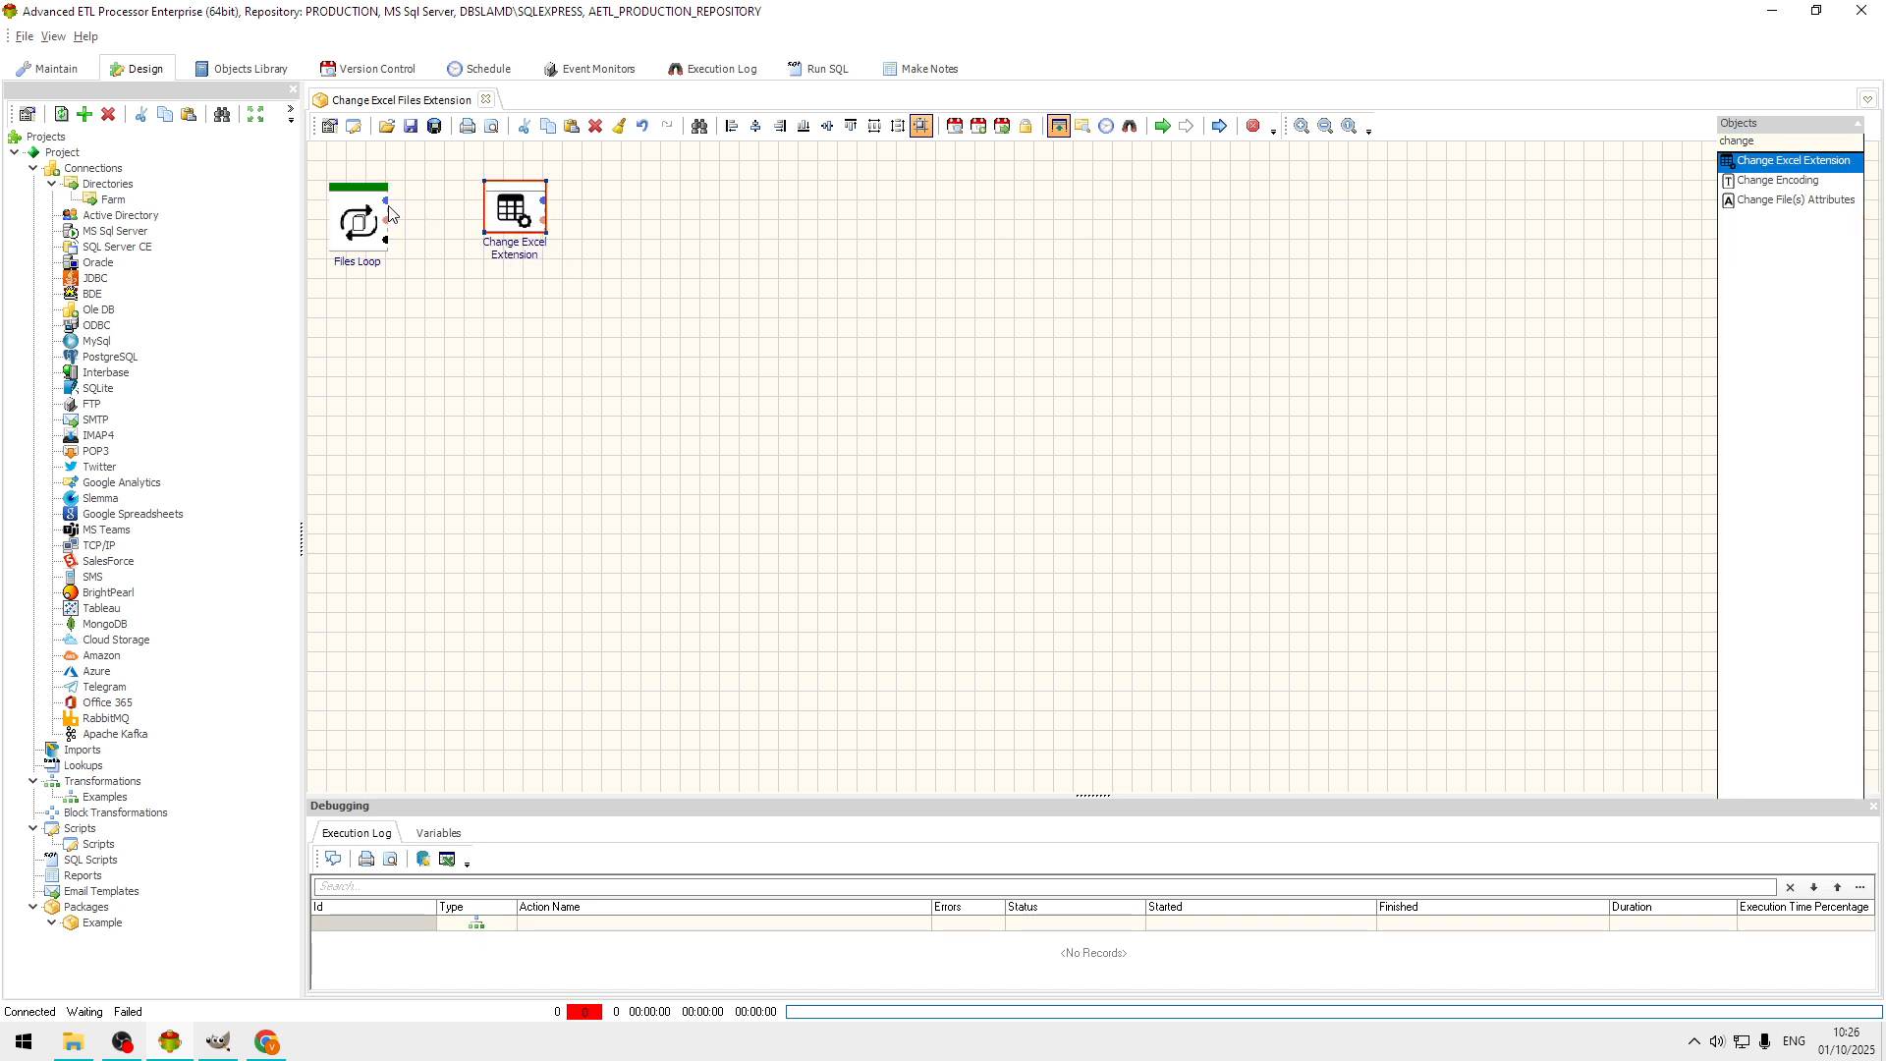
left_click_drag(387, 202, 512, 215)
left_click_drag(361, 208, 353, 208)
- Set the Change Excel Extension action's File parameter to type Variable with the value #file#
double_click(529, 199)
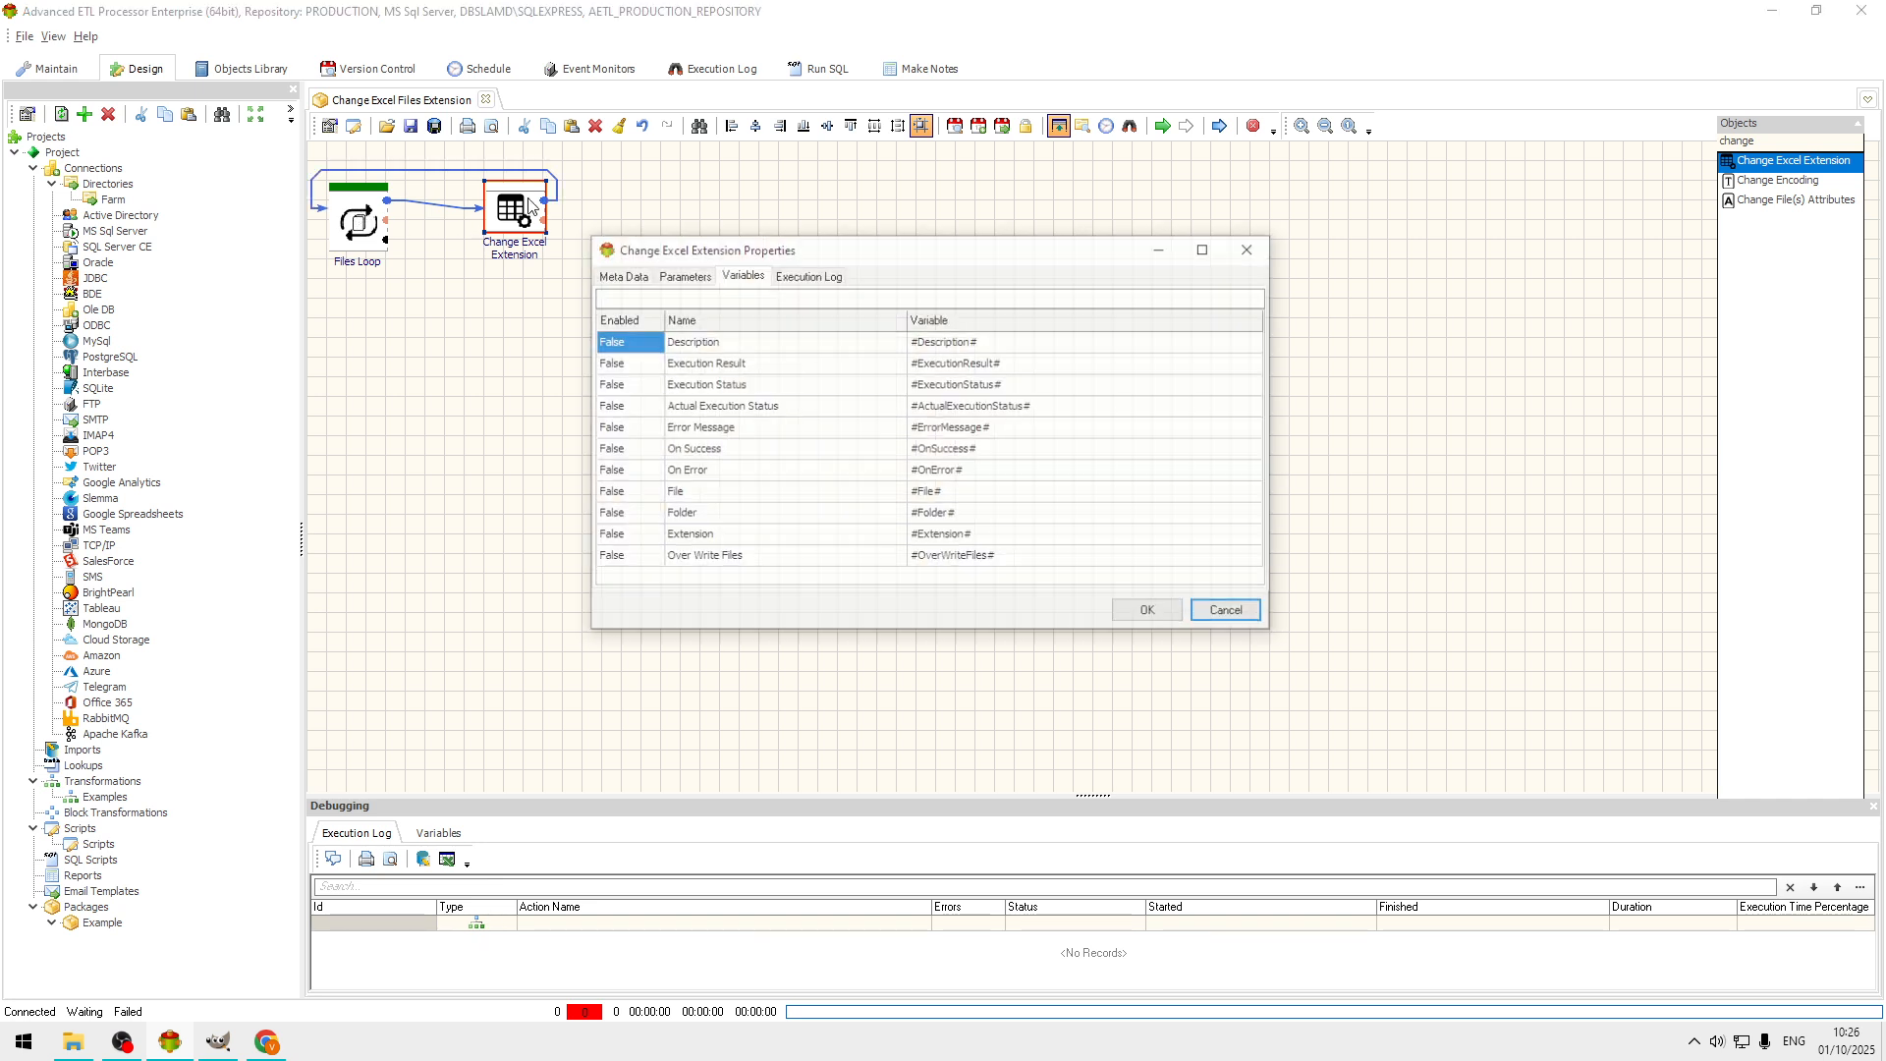
left_click(692, 279)
left_click(969, 413)
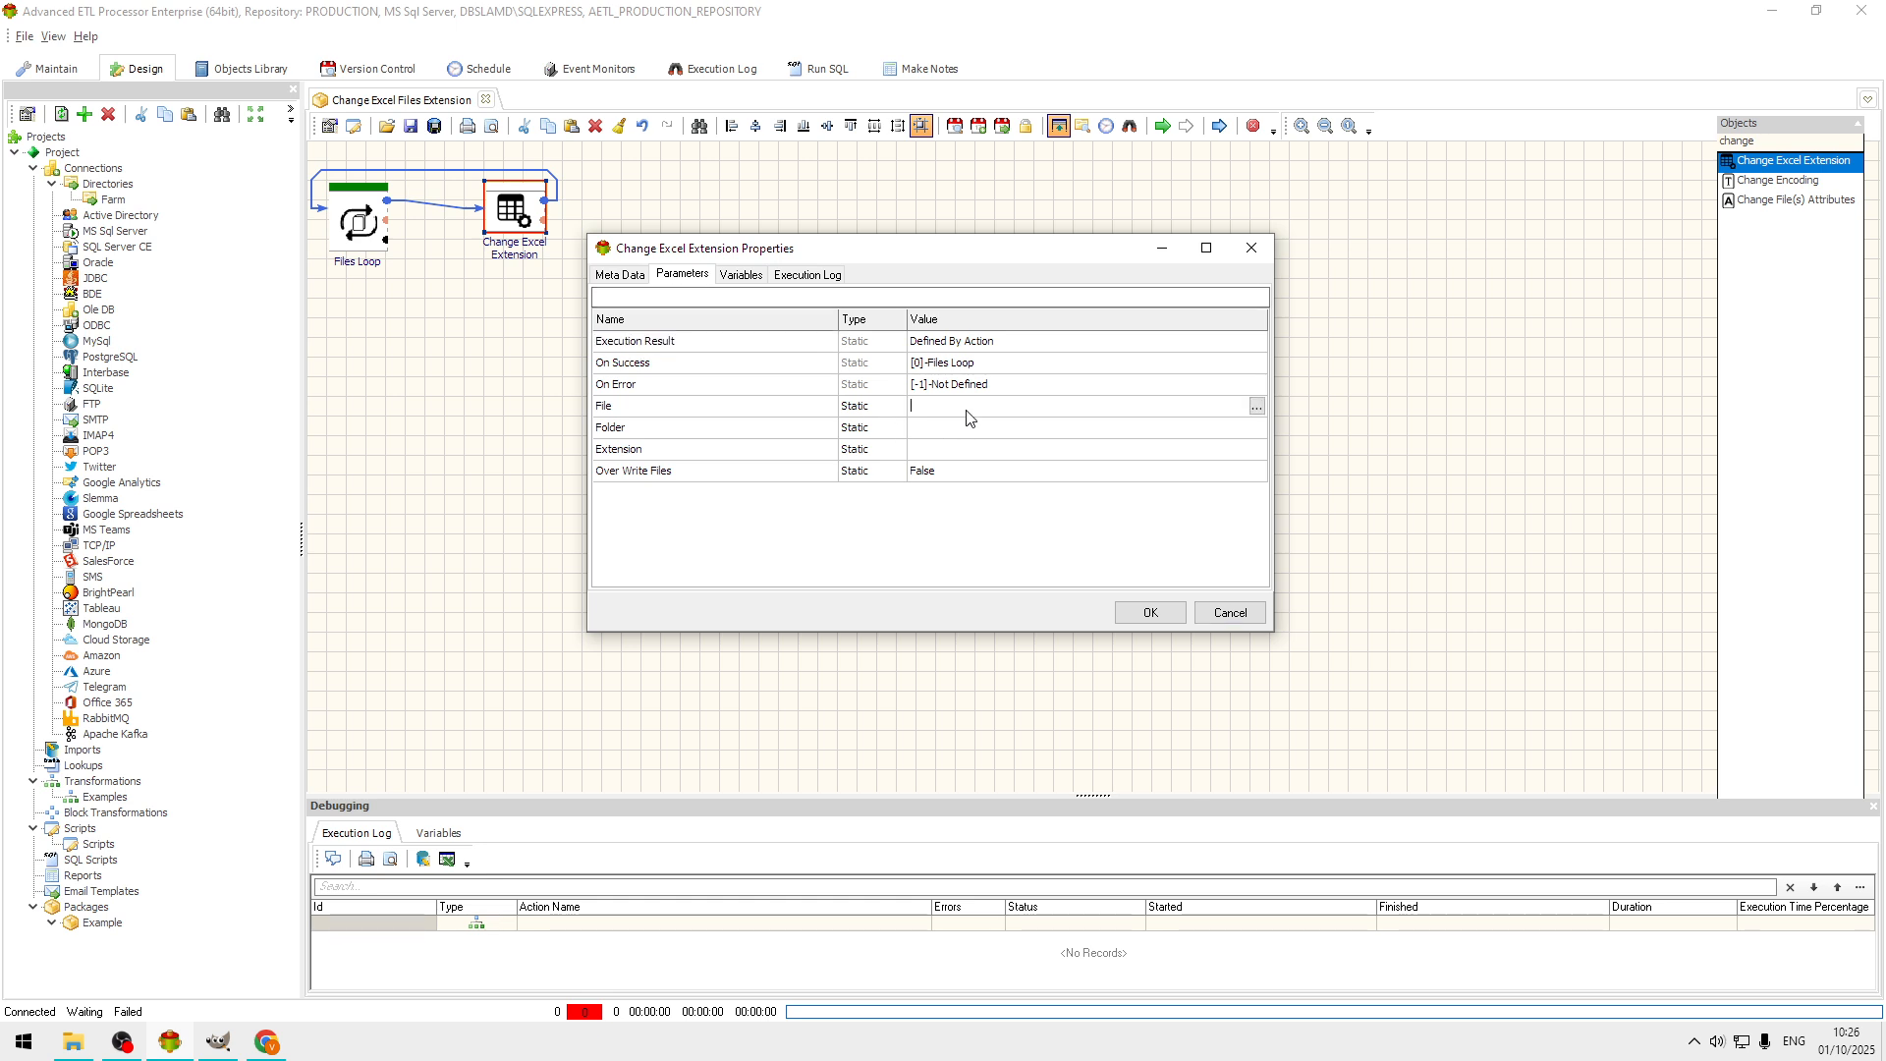
left_click(898, 417)
left_click(897, 407)
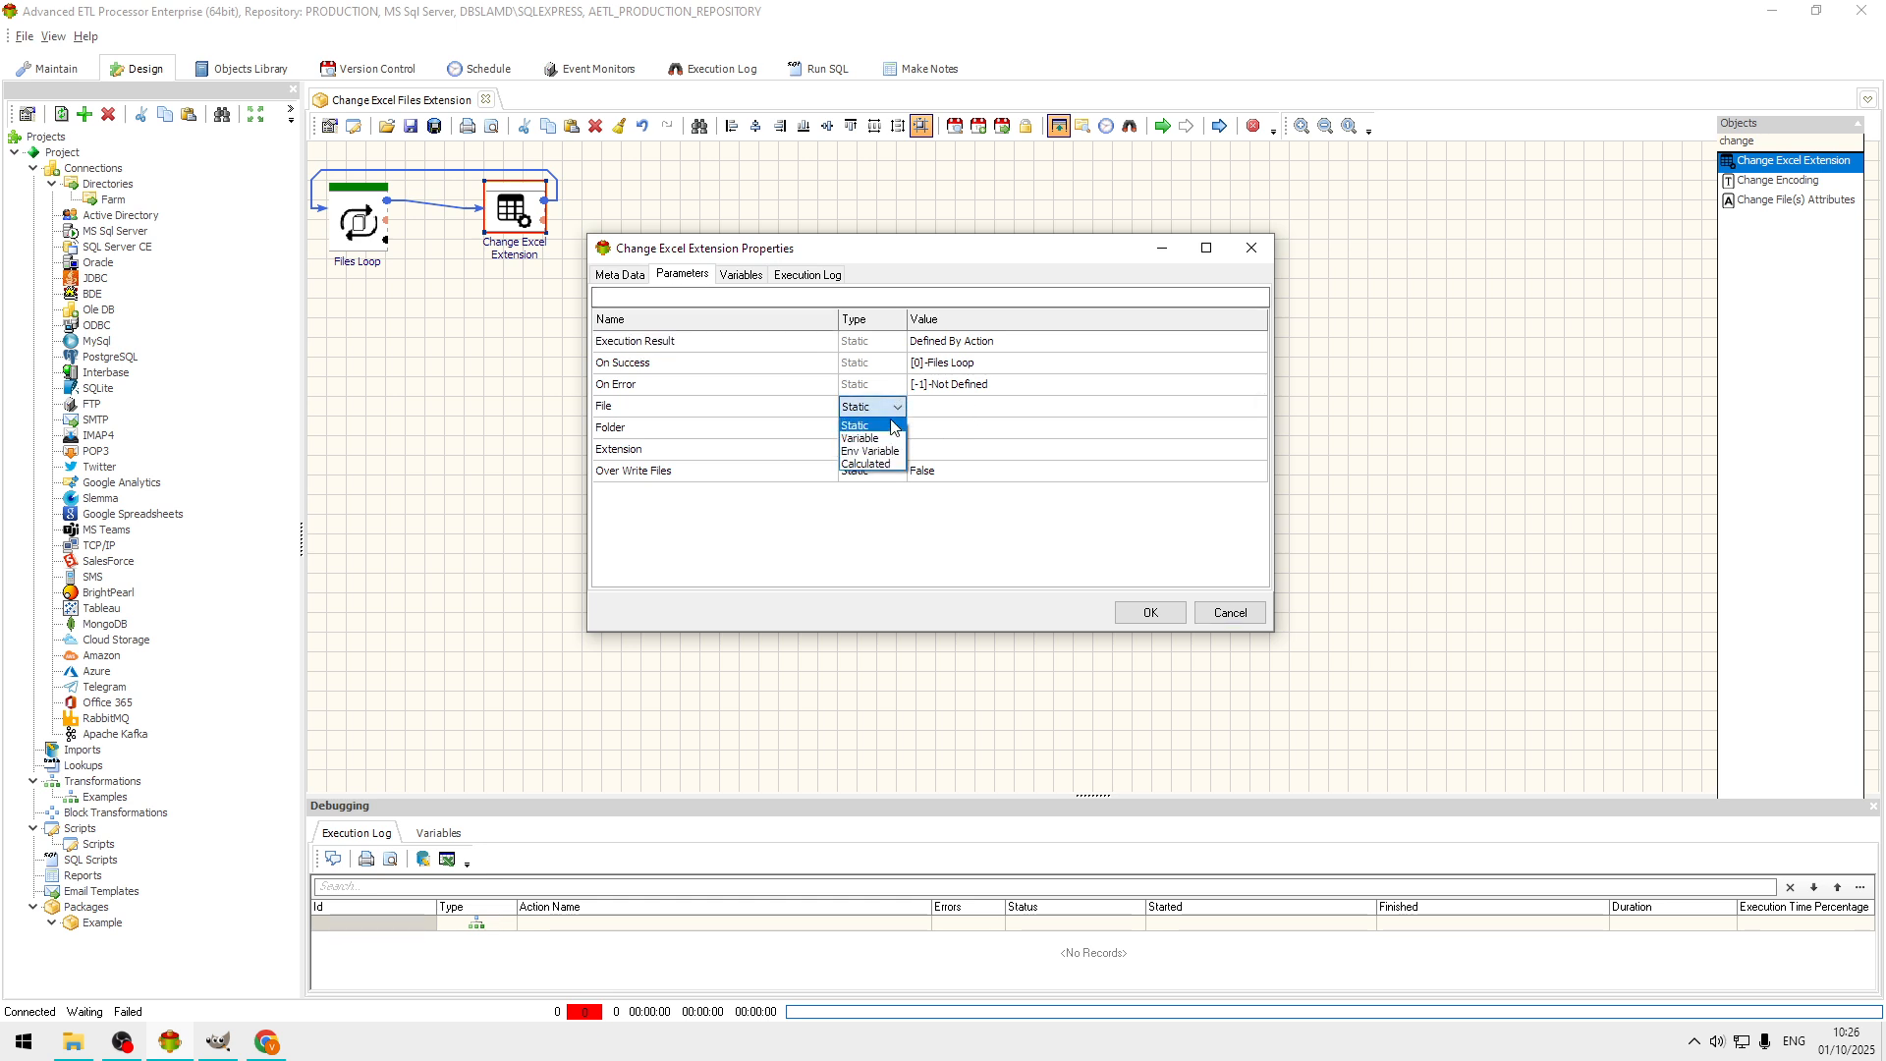
left_click(887, 439)
left_click(960, 409)
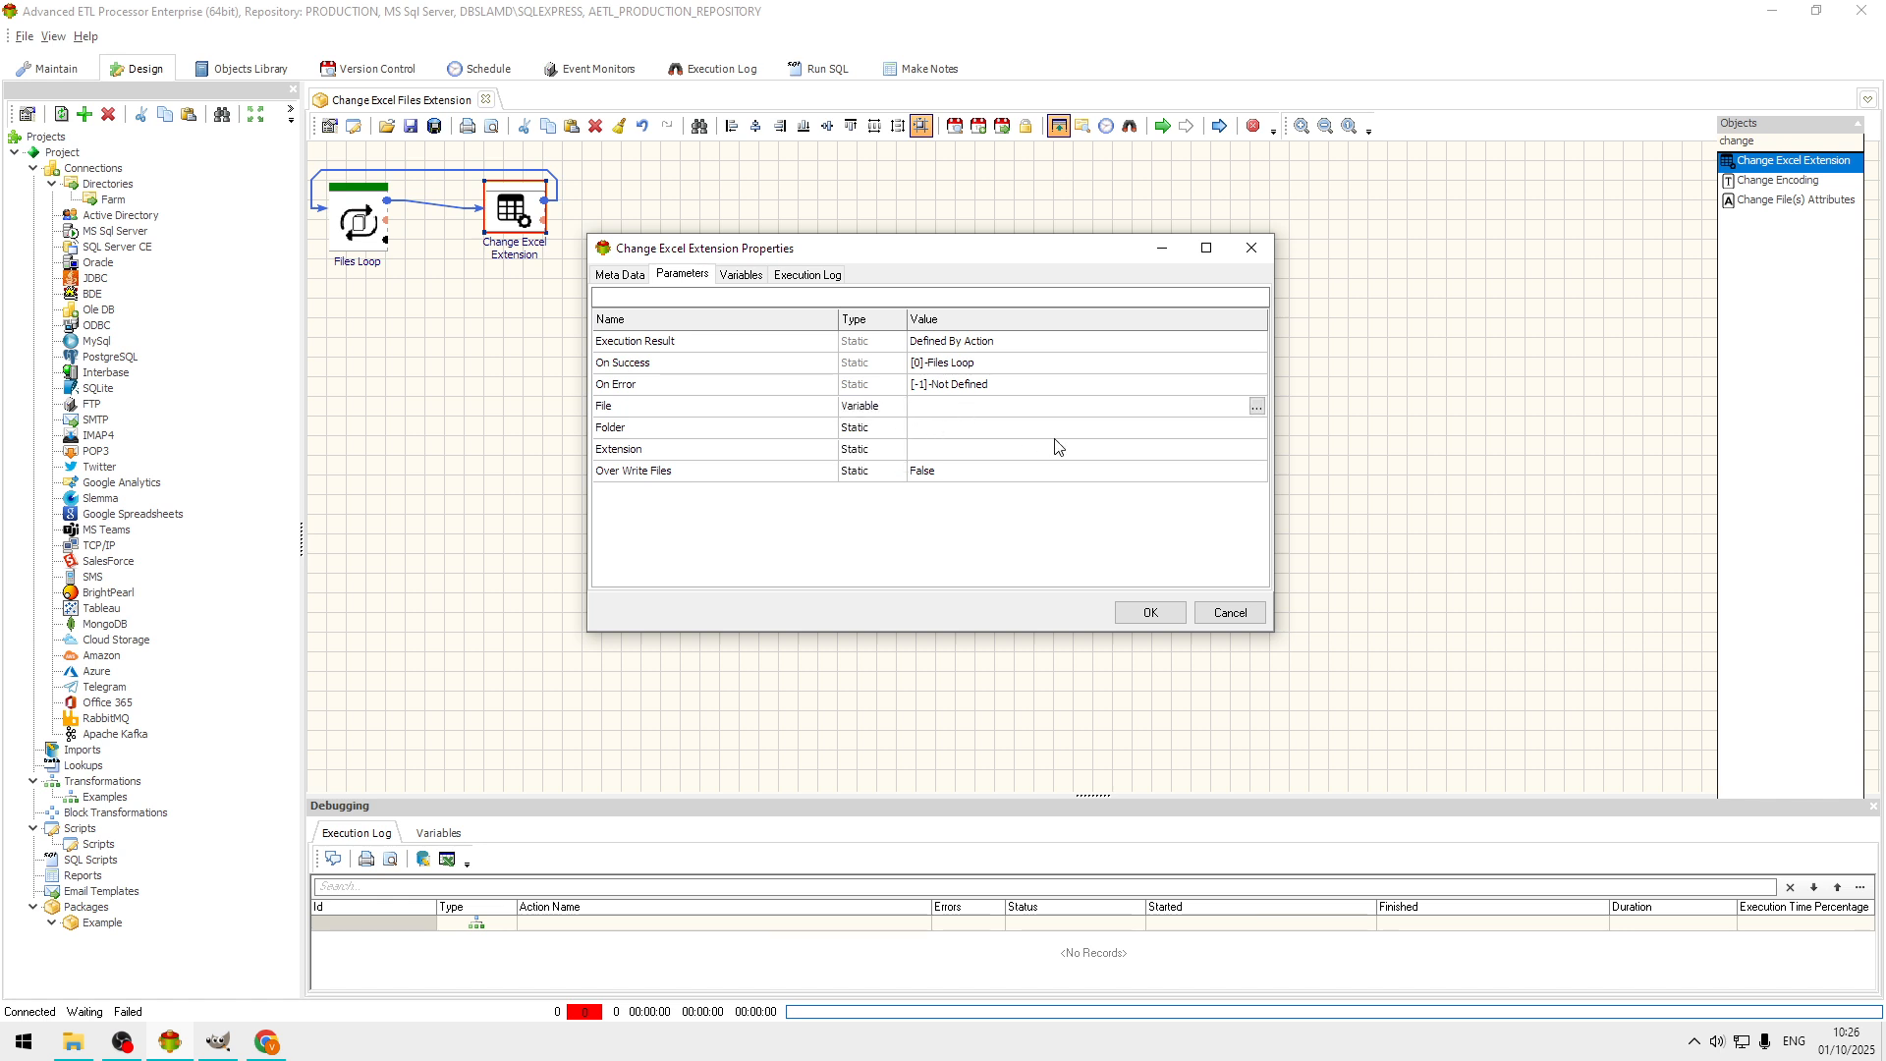
type("##")
type("file#")
- Choose C:\Data\Majestic Farm as the Folder of the Change Excel Extension action
left_click(1055, 426)
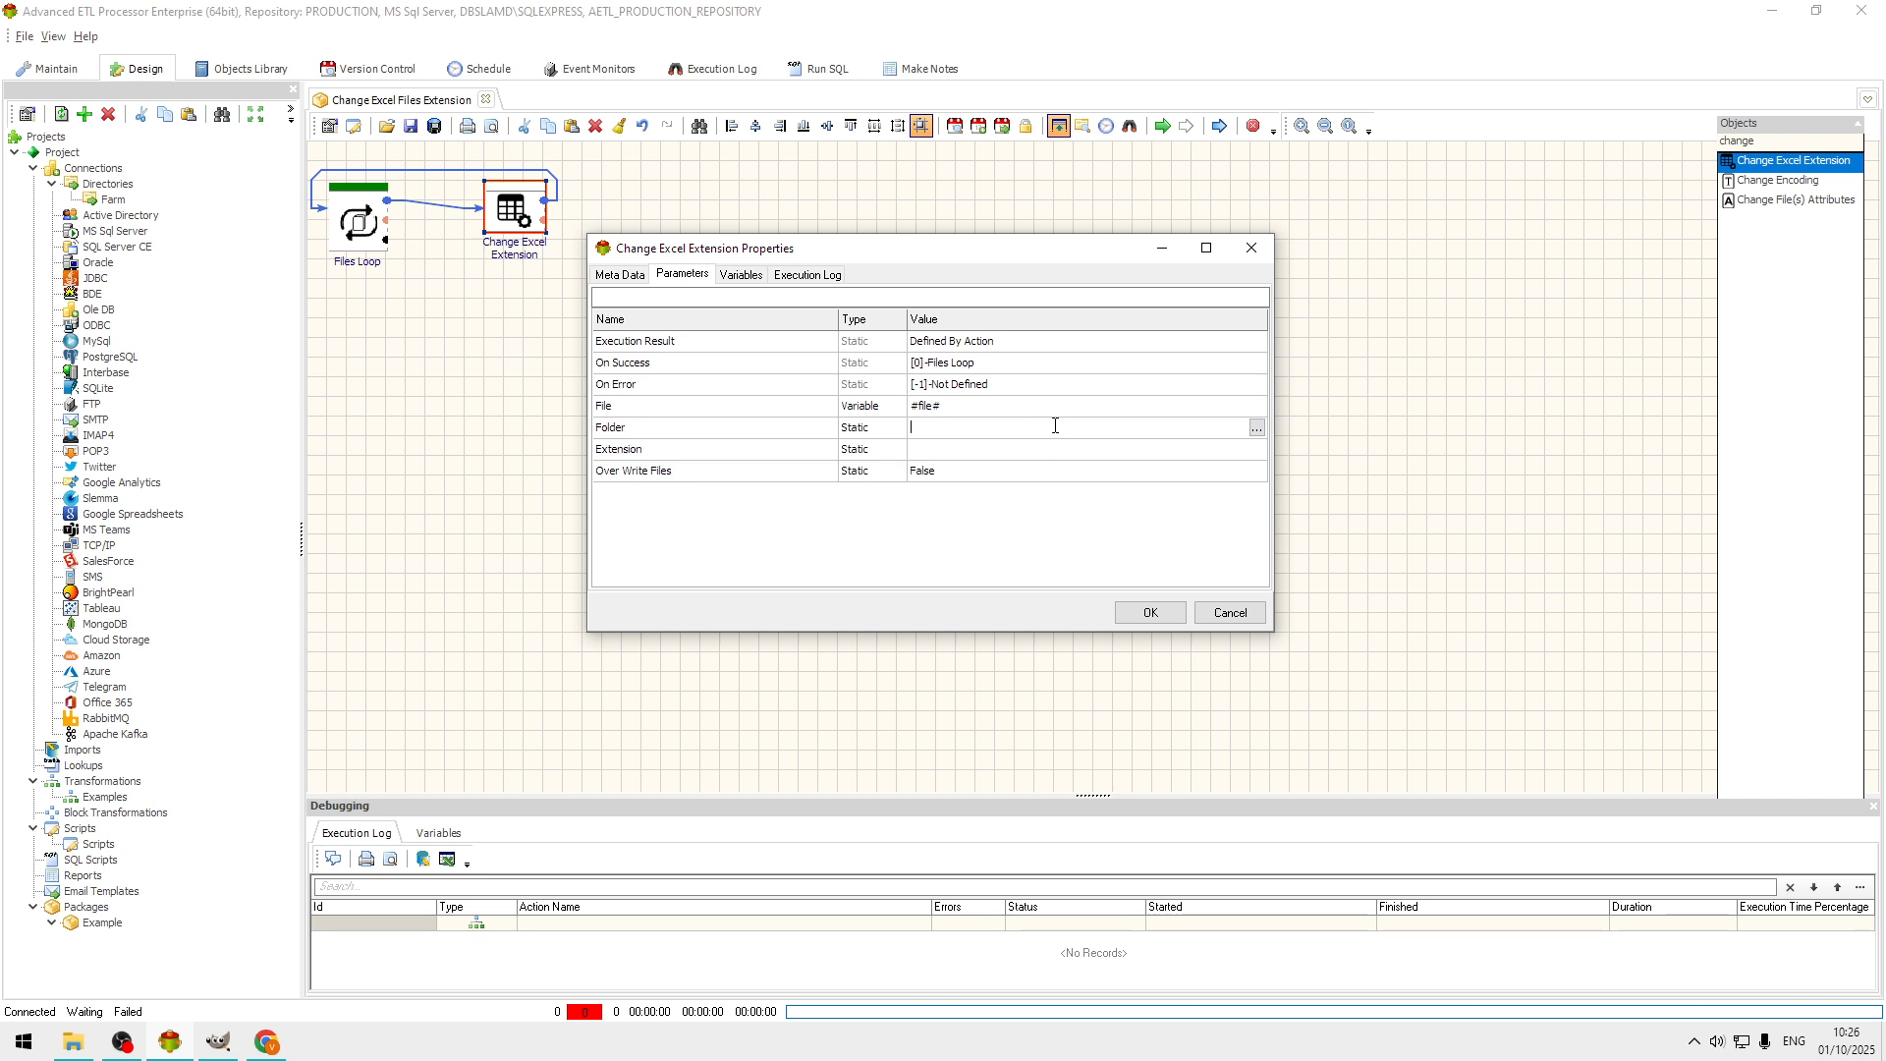
left_click(1258, 429)
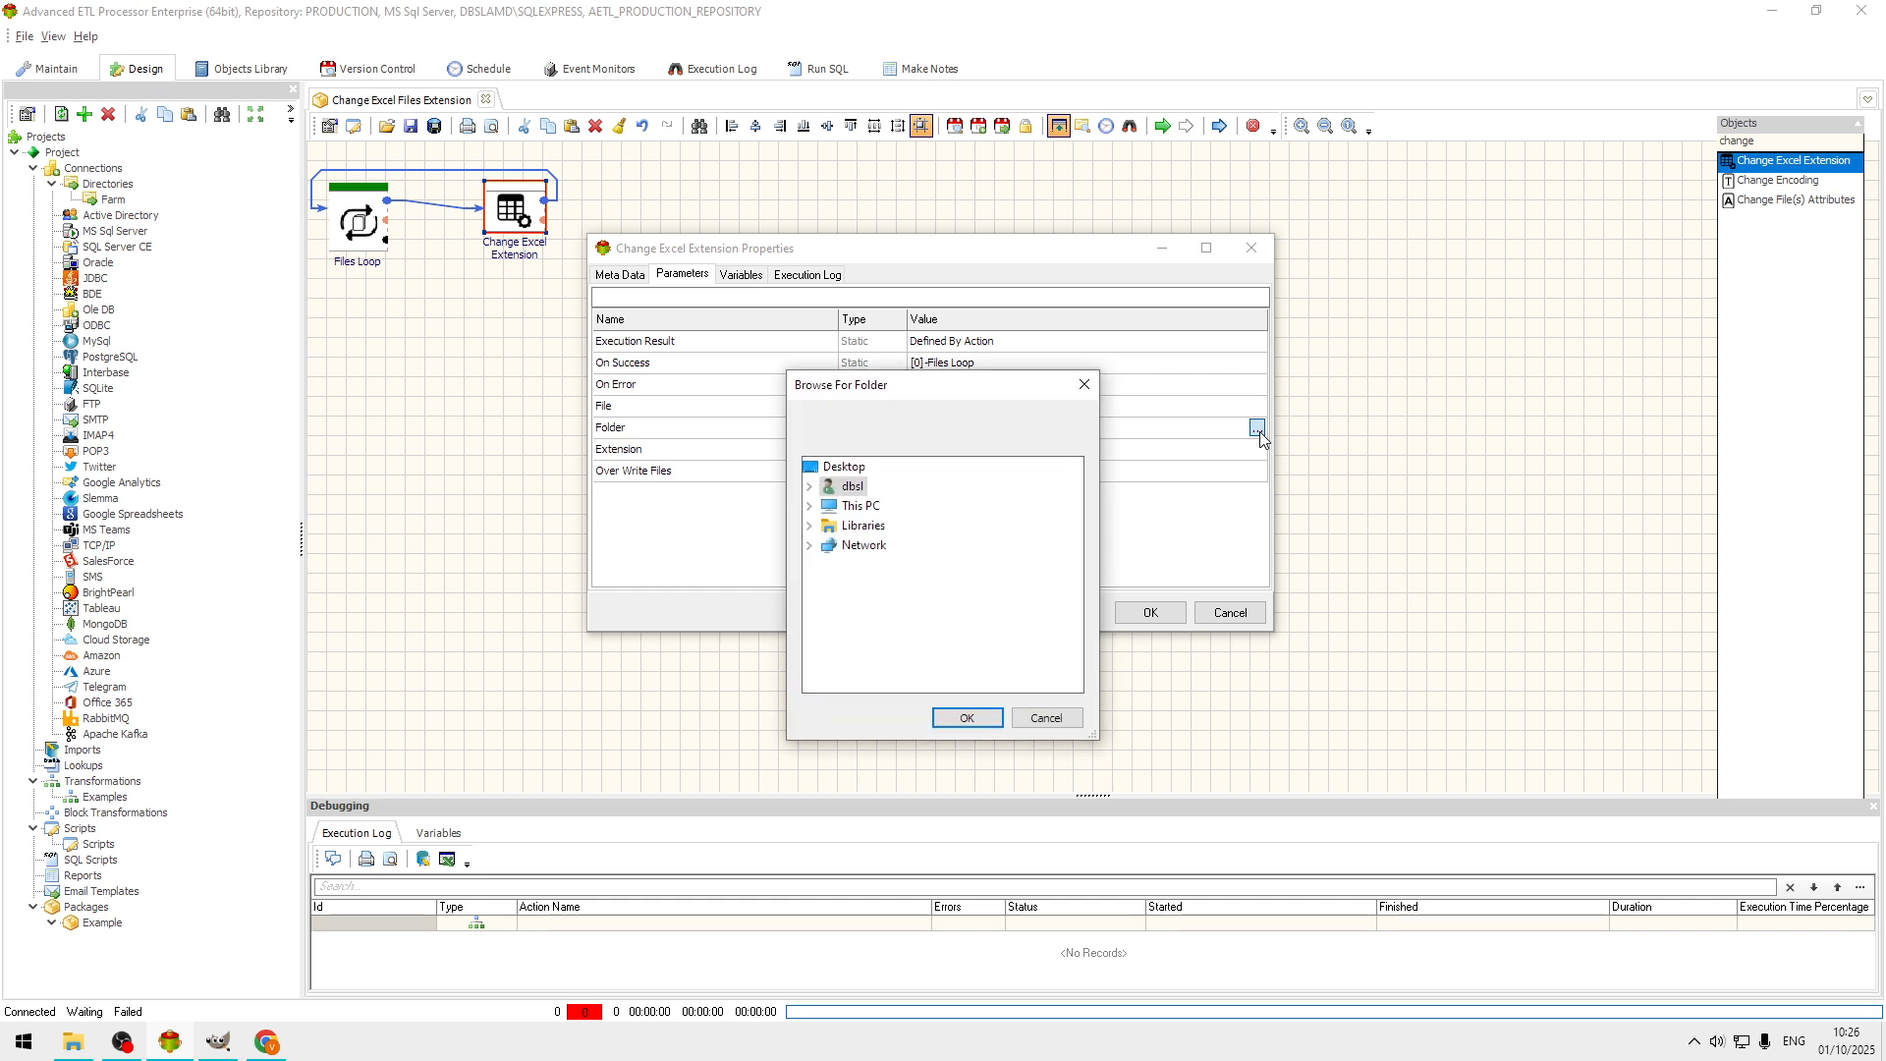
left_click(864, 527)
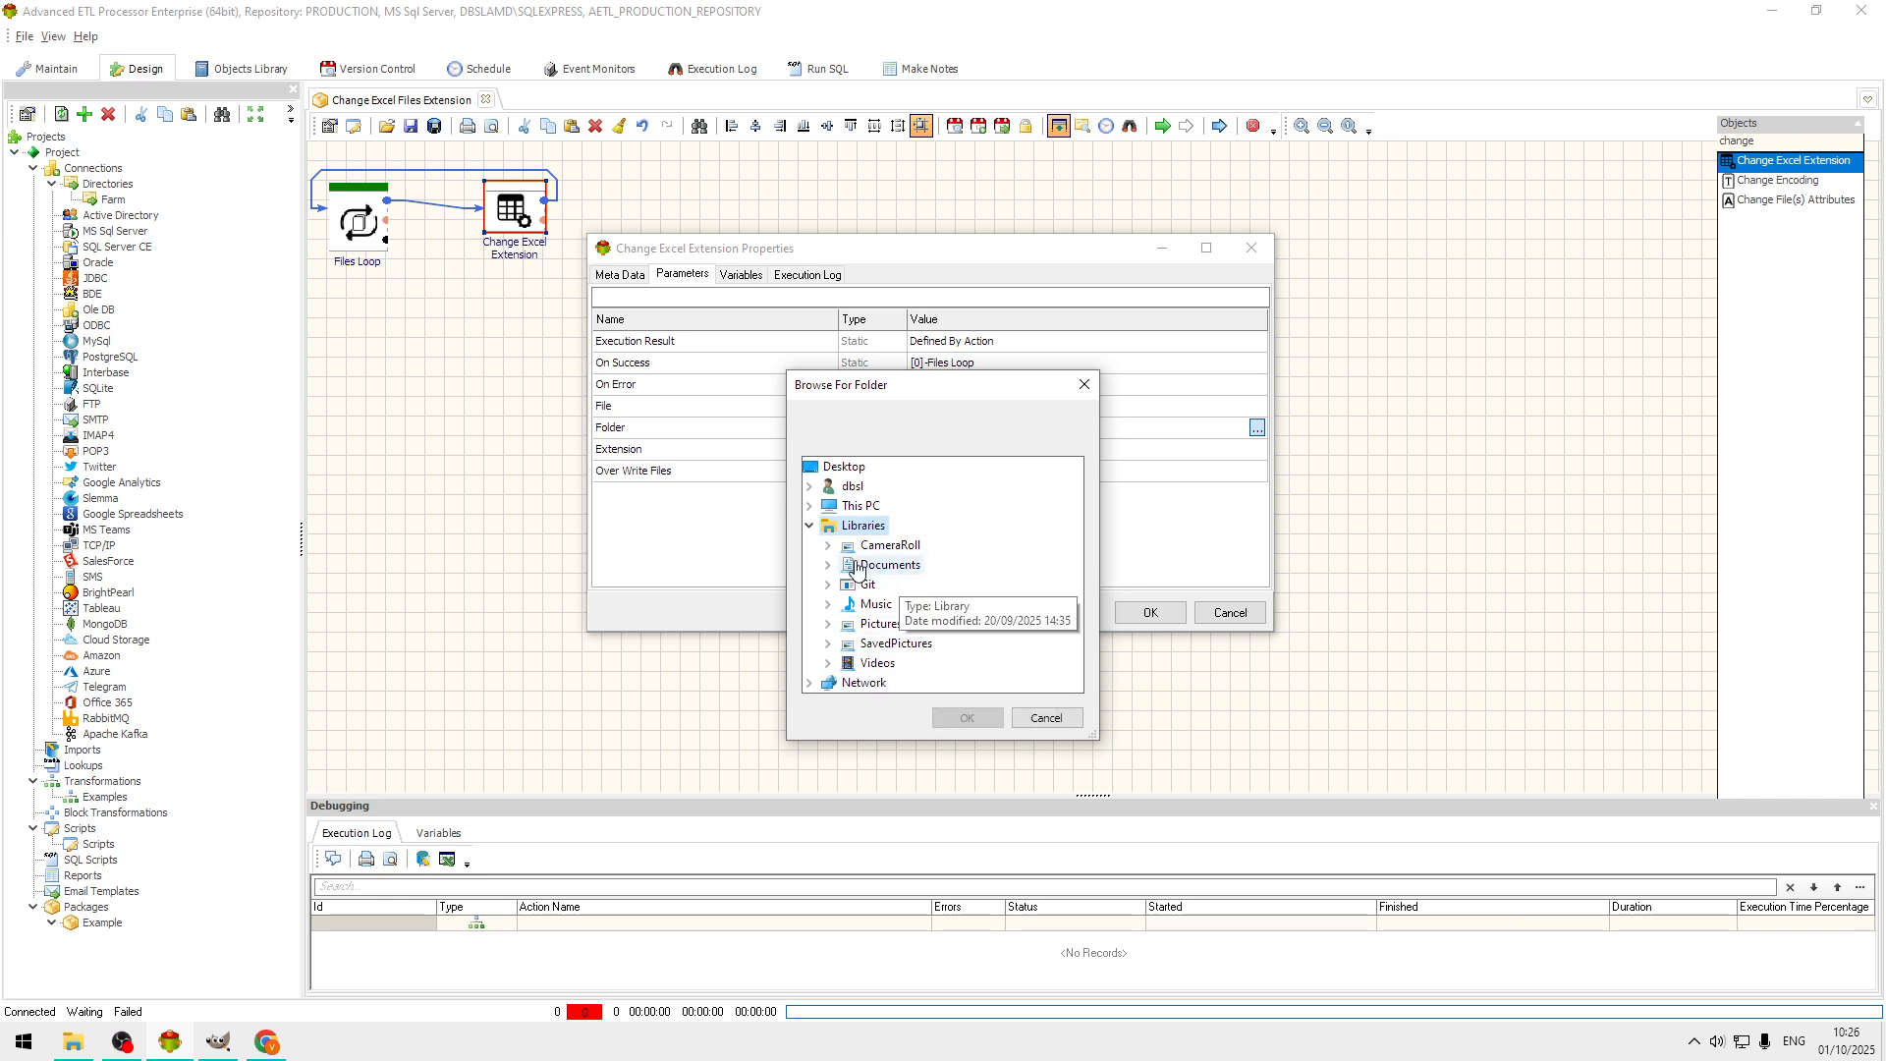
left_click(809, 507)
scroll(903, 535, "down", 2)
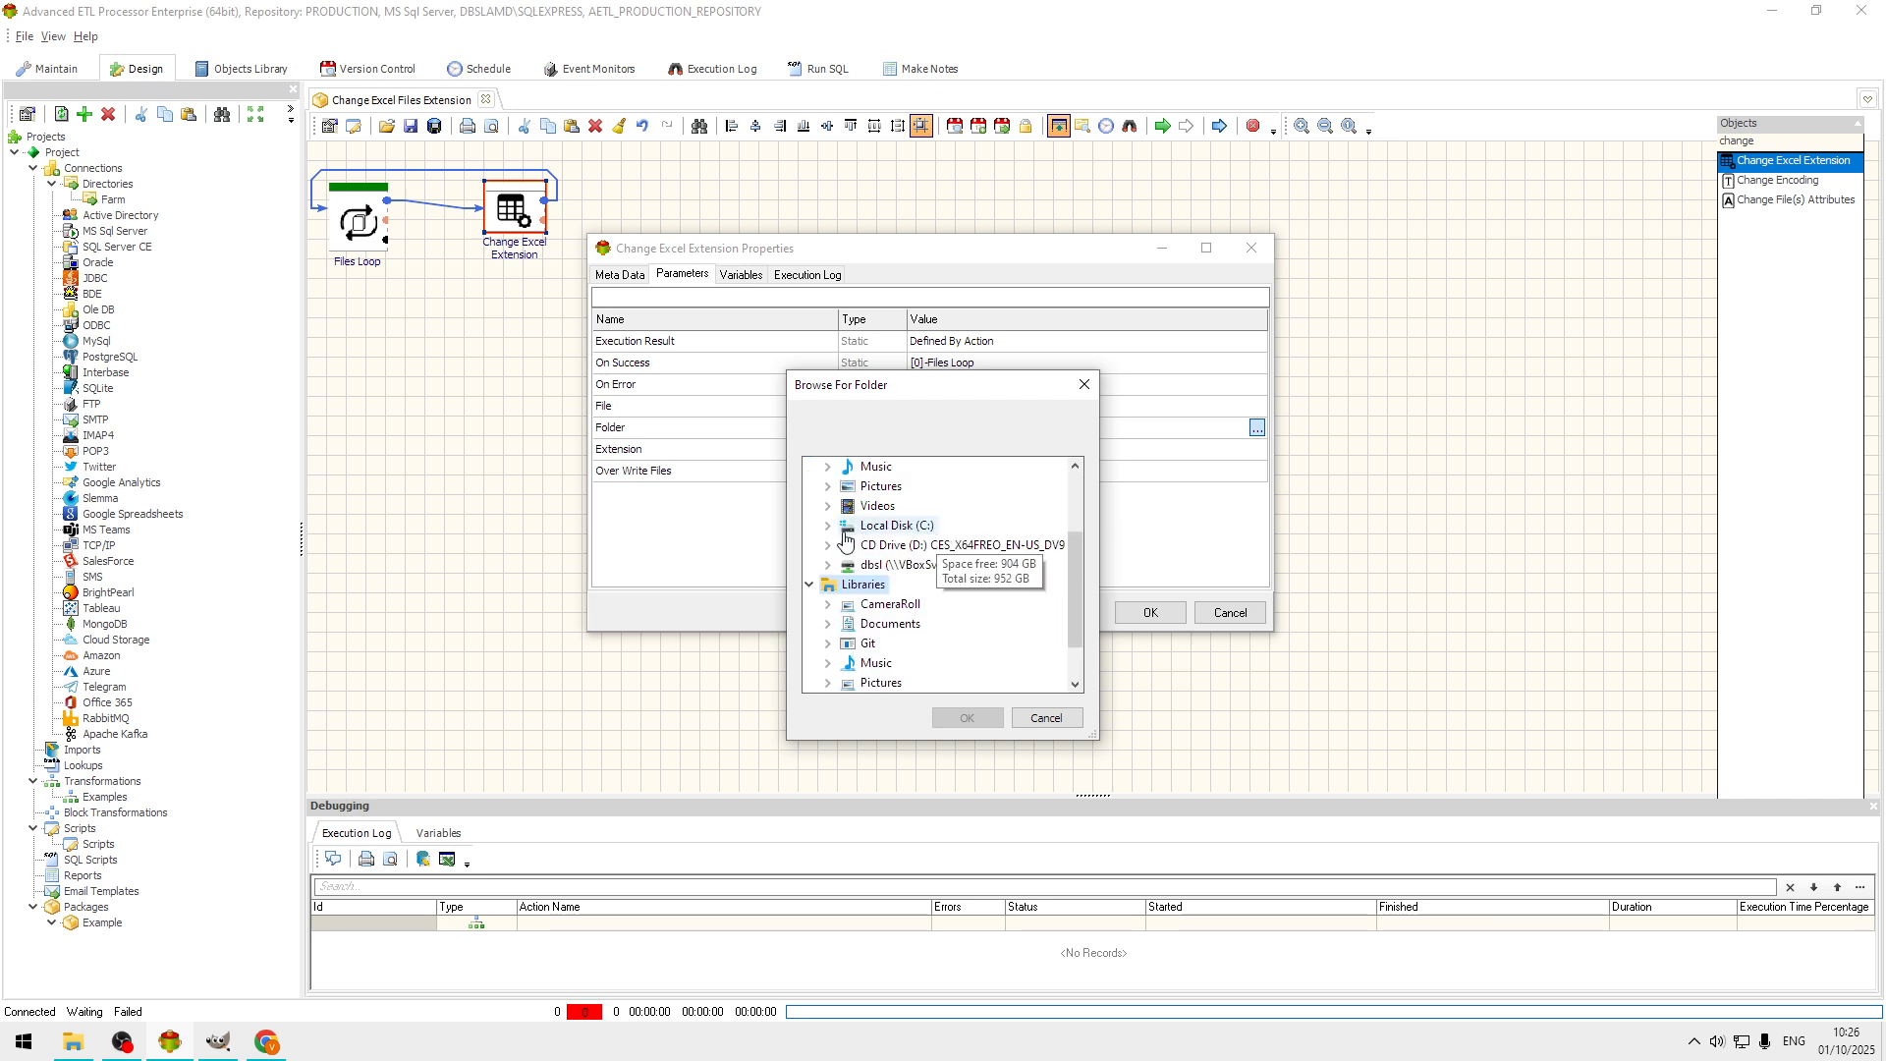
left_click(827, 526)
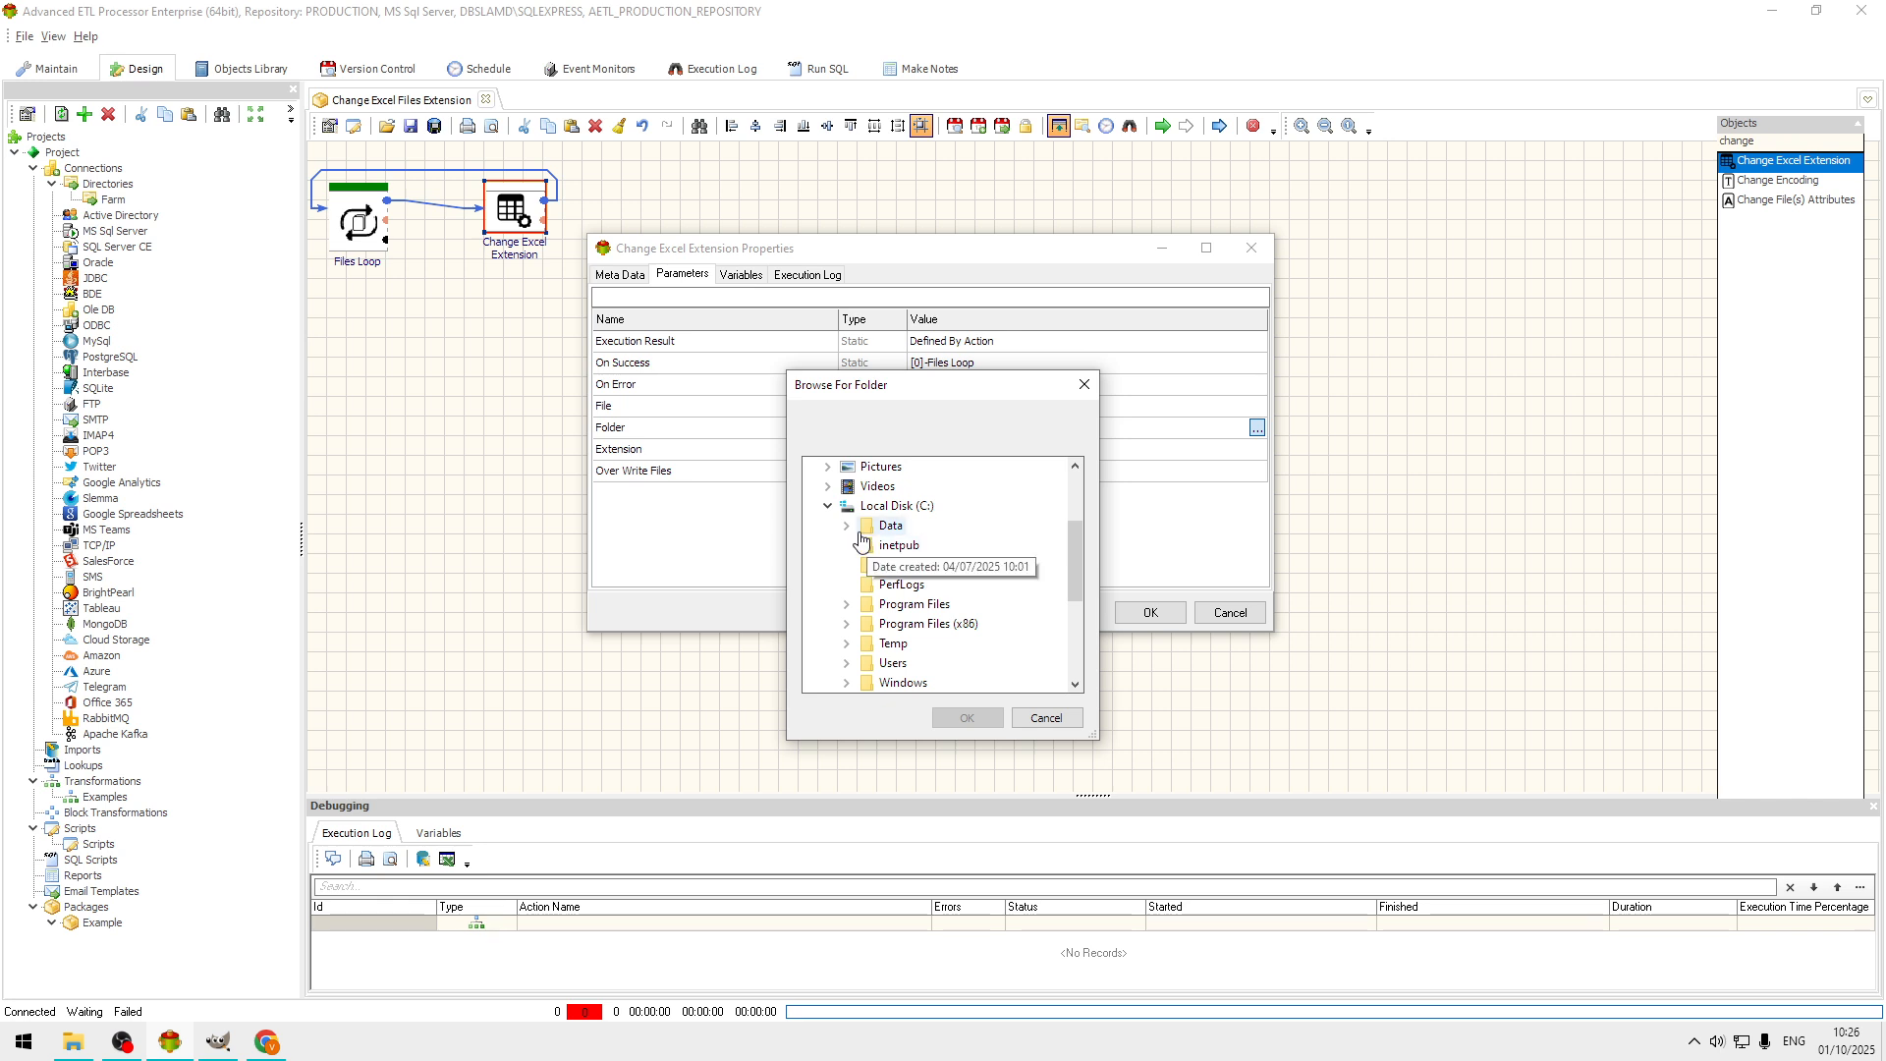
scroll(861, 541, "down", 1)
scroll(897, 606, "up", 2)
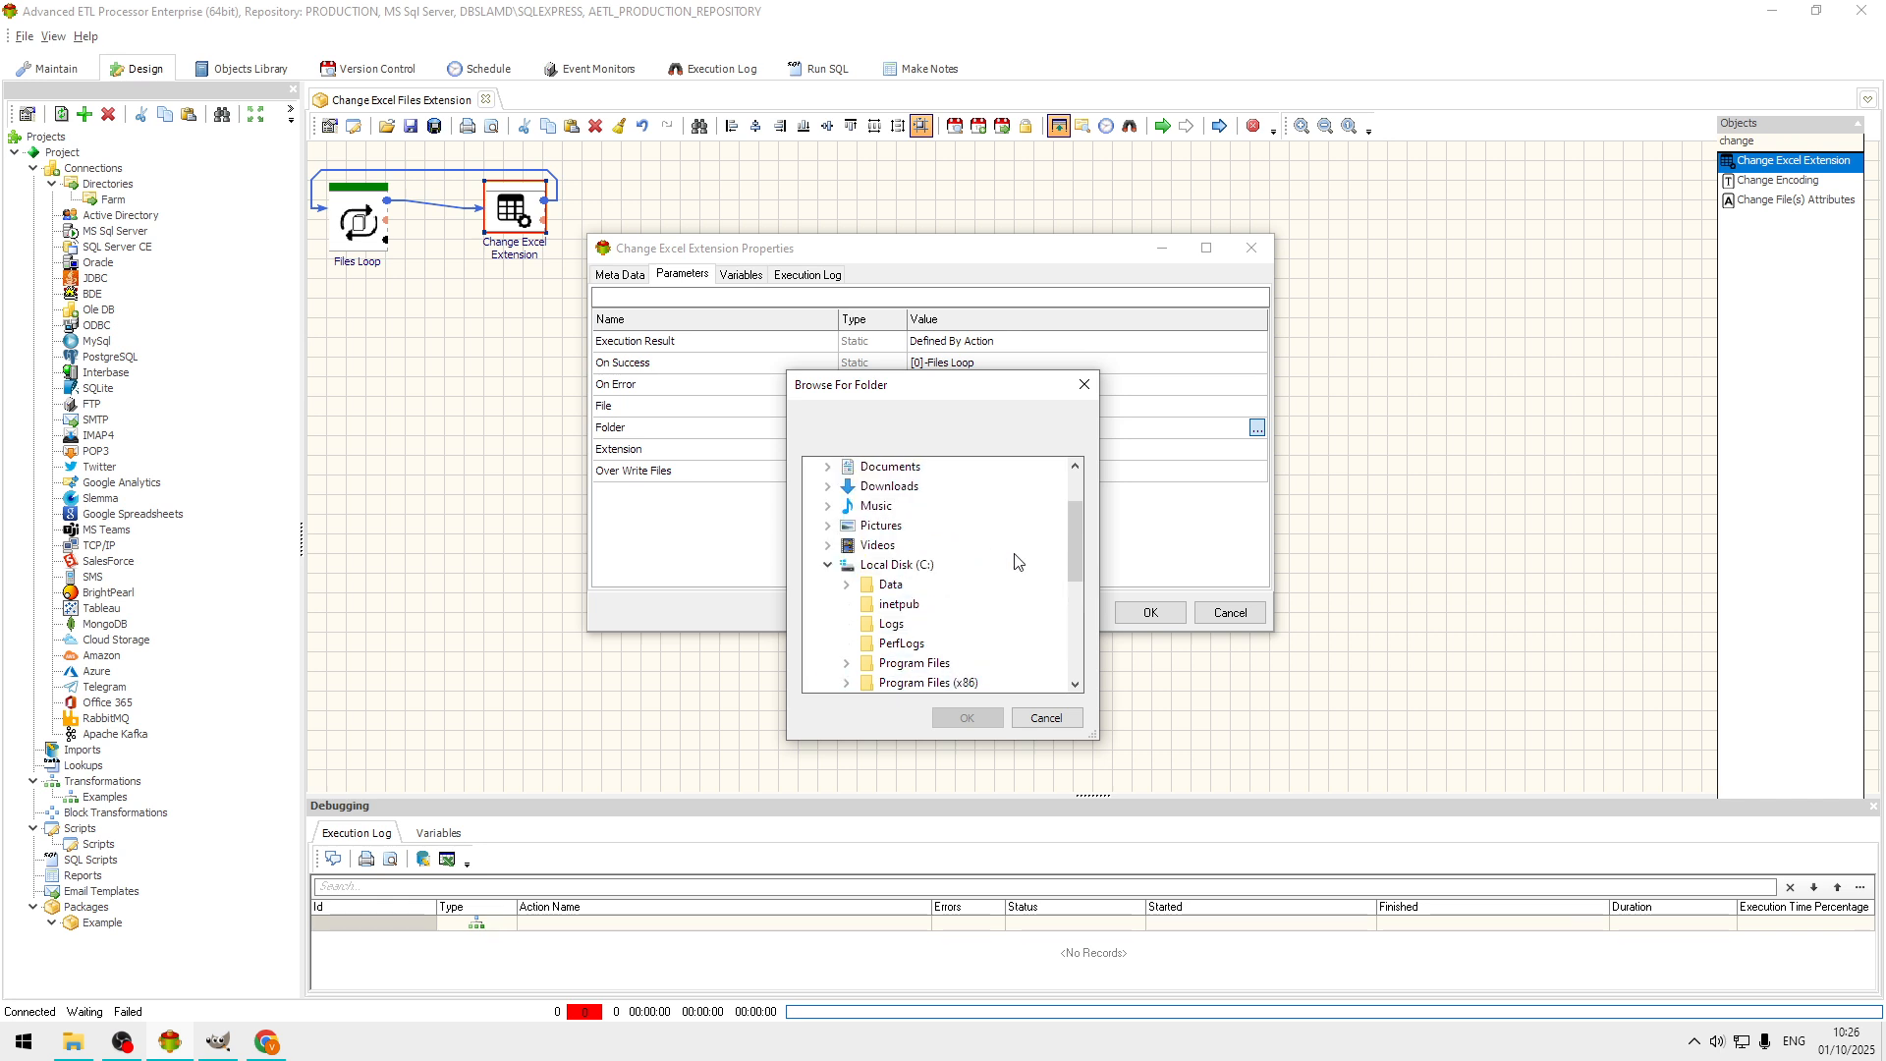
left_click(845, 585)
left_click(933, 604)
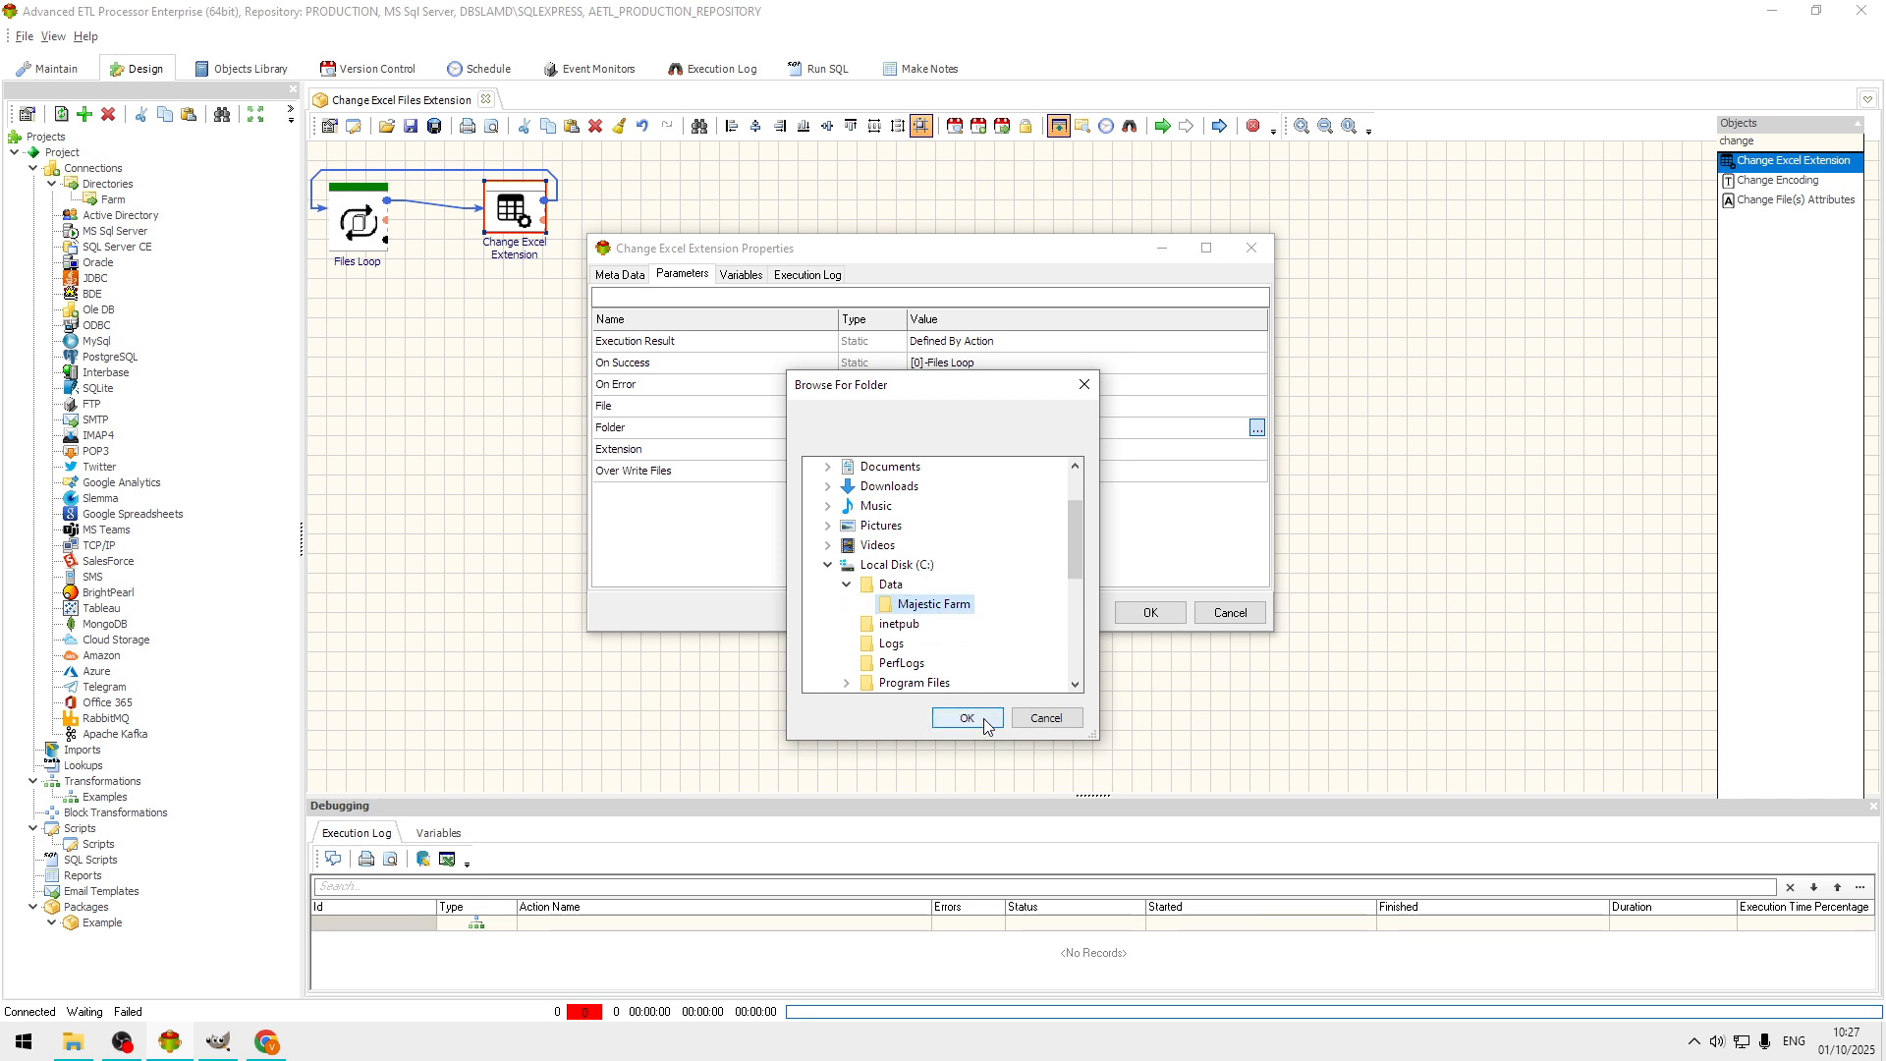
left_click(968, 717)
- Set Extension to xls and Over Write Files to True, and accept the Change Excel Extension properties
left_click(1014, 449)
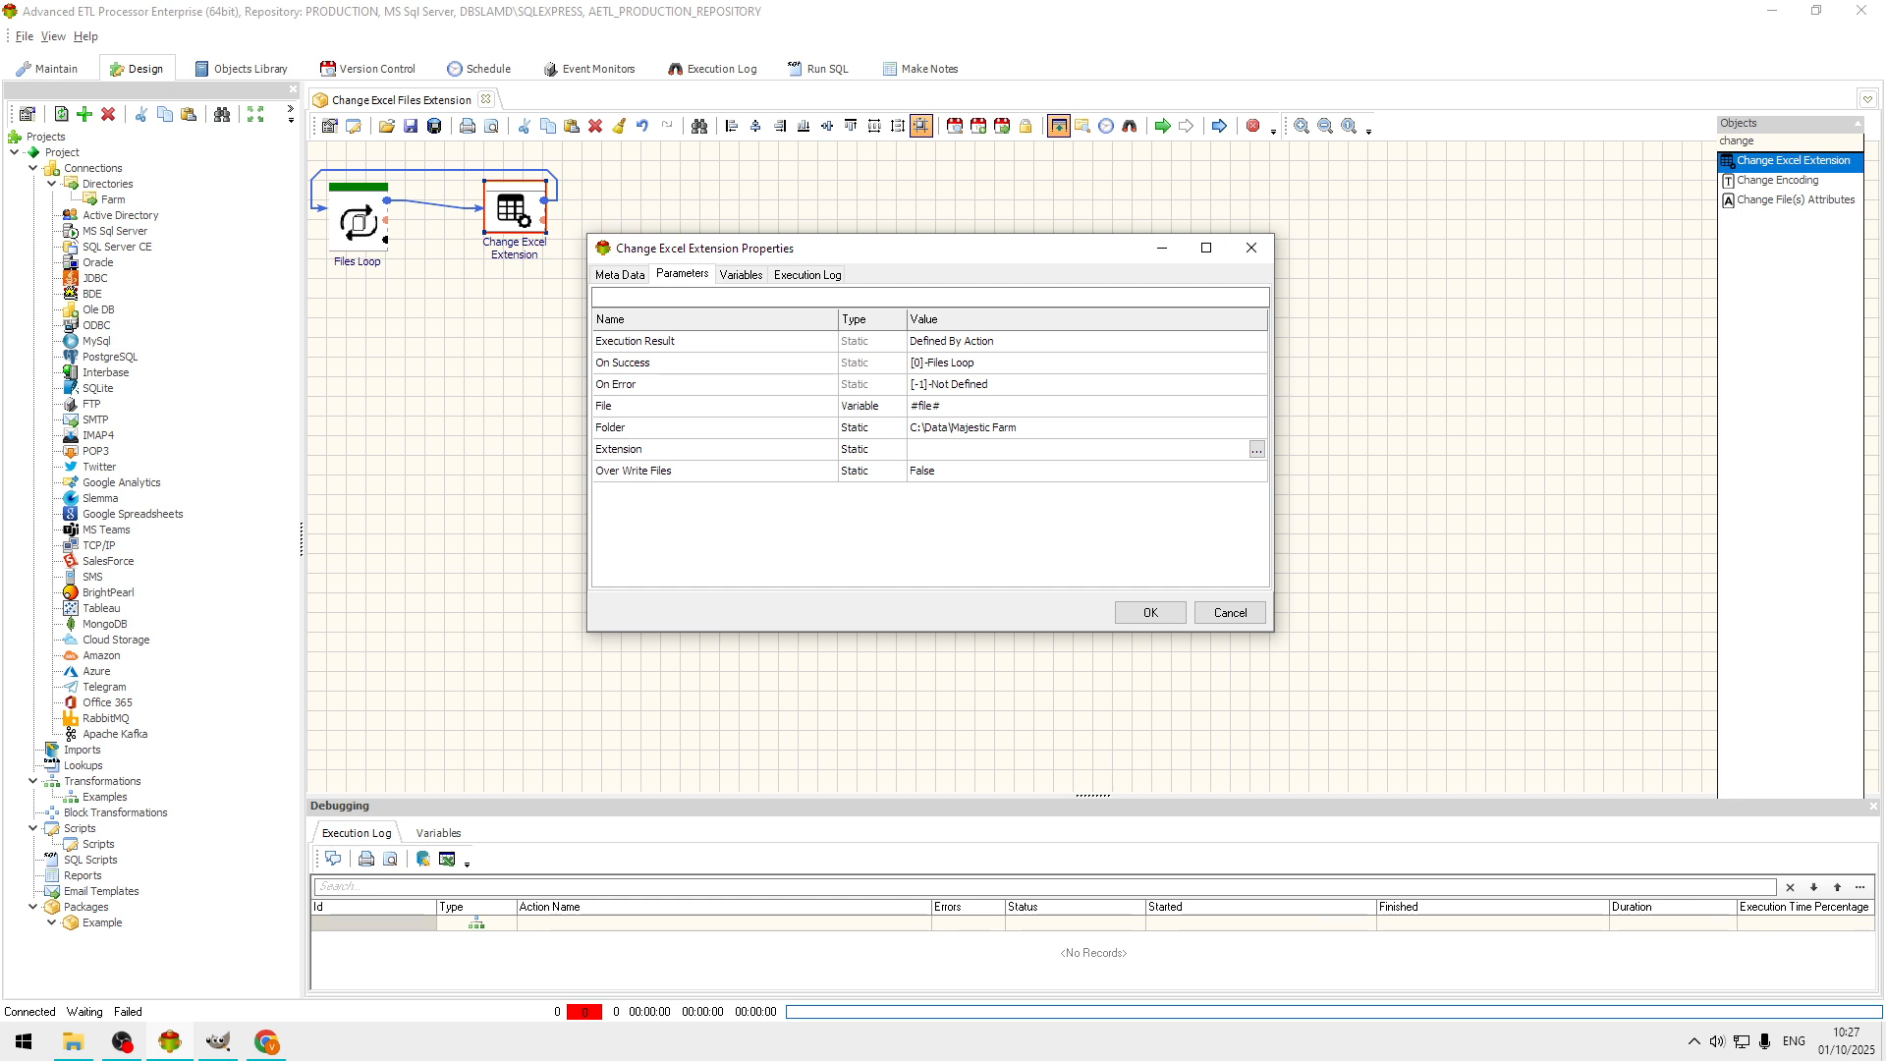
type("xls")
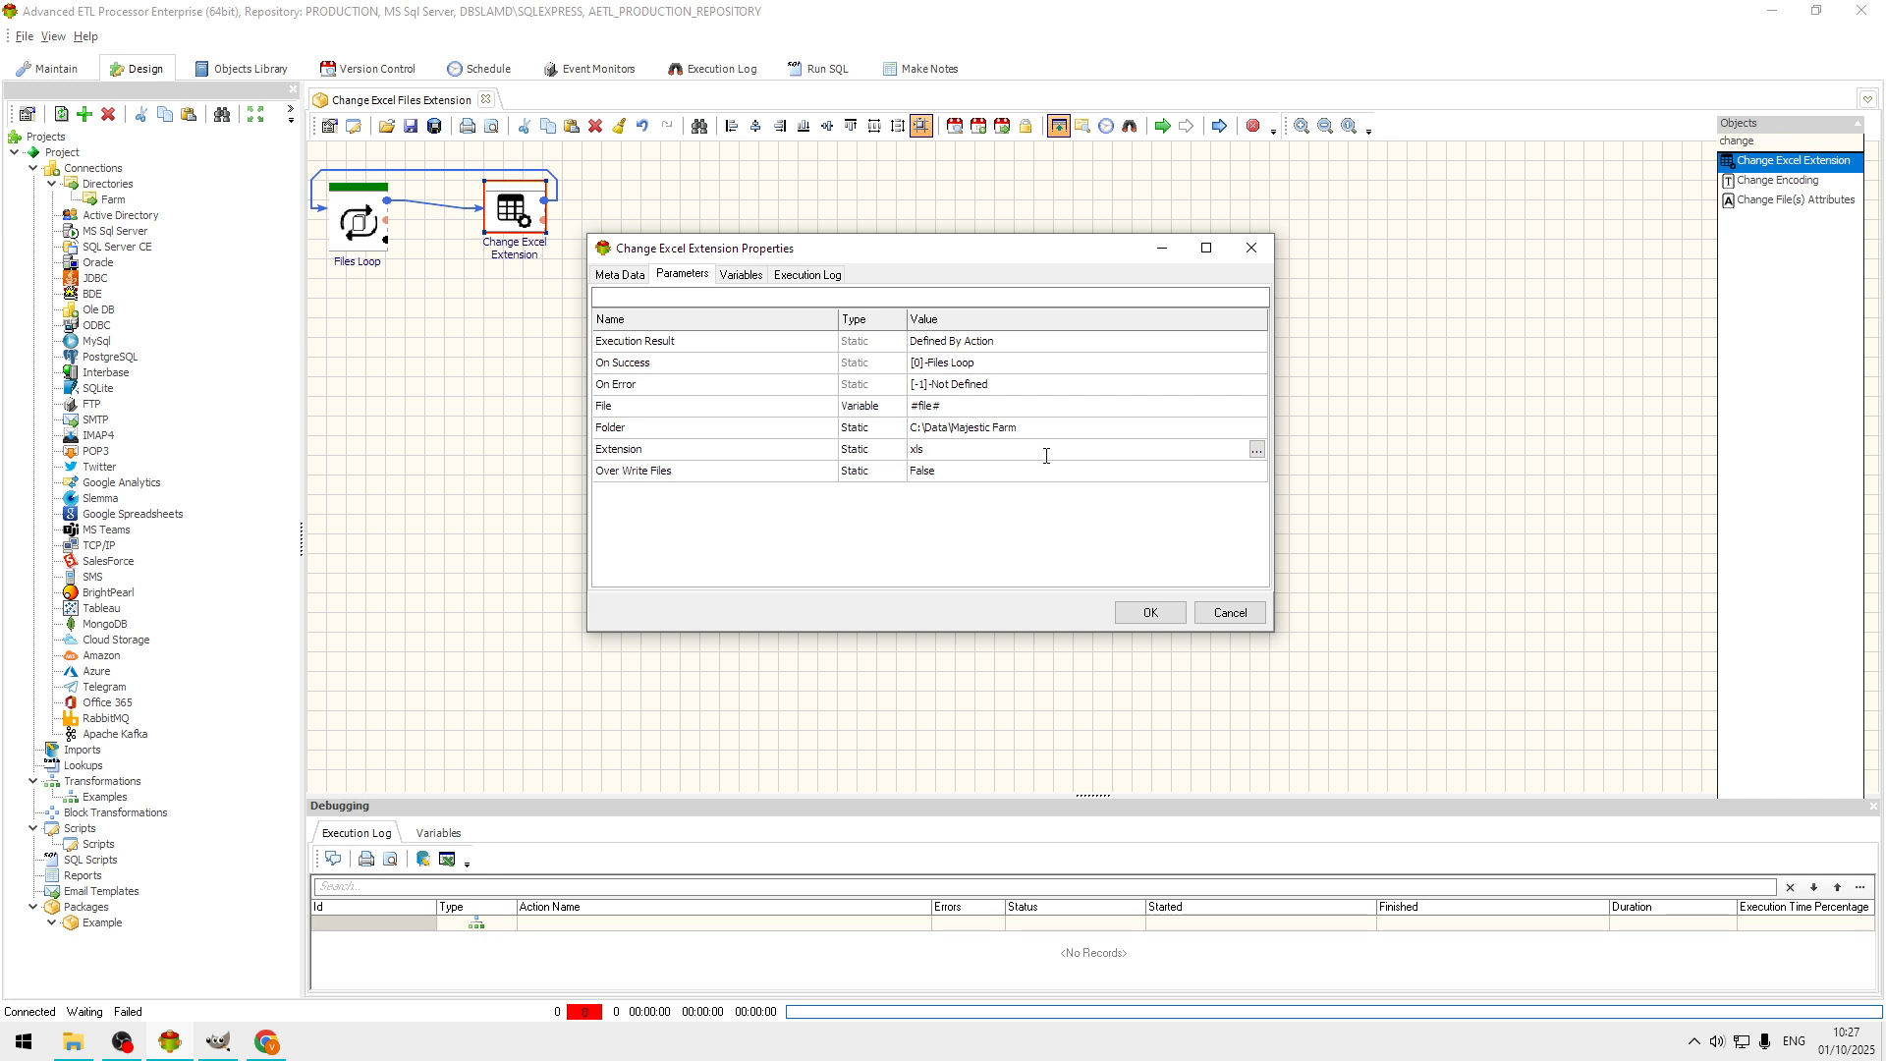
left_click(984, 465)
left_click(984, 465)
left_click(961, 491)
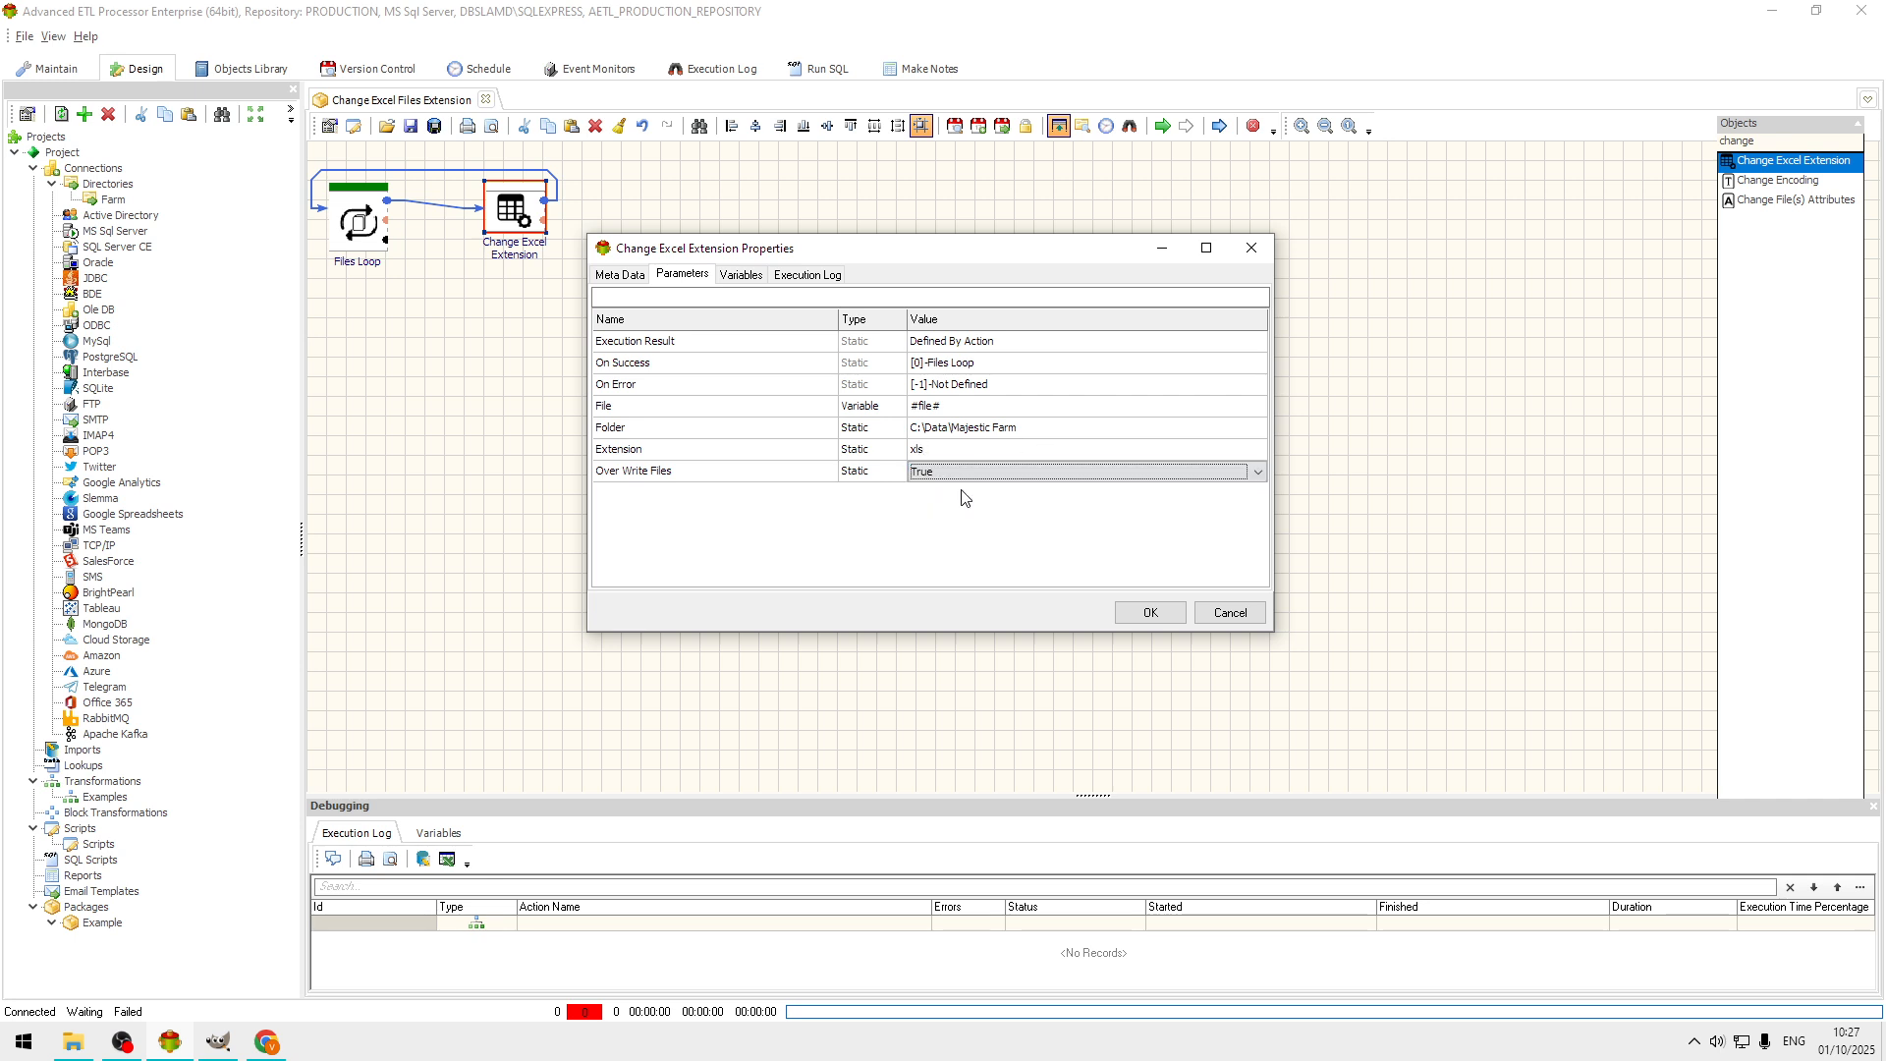
left_click(1150, 613)
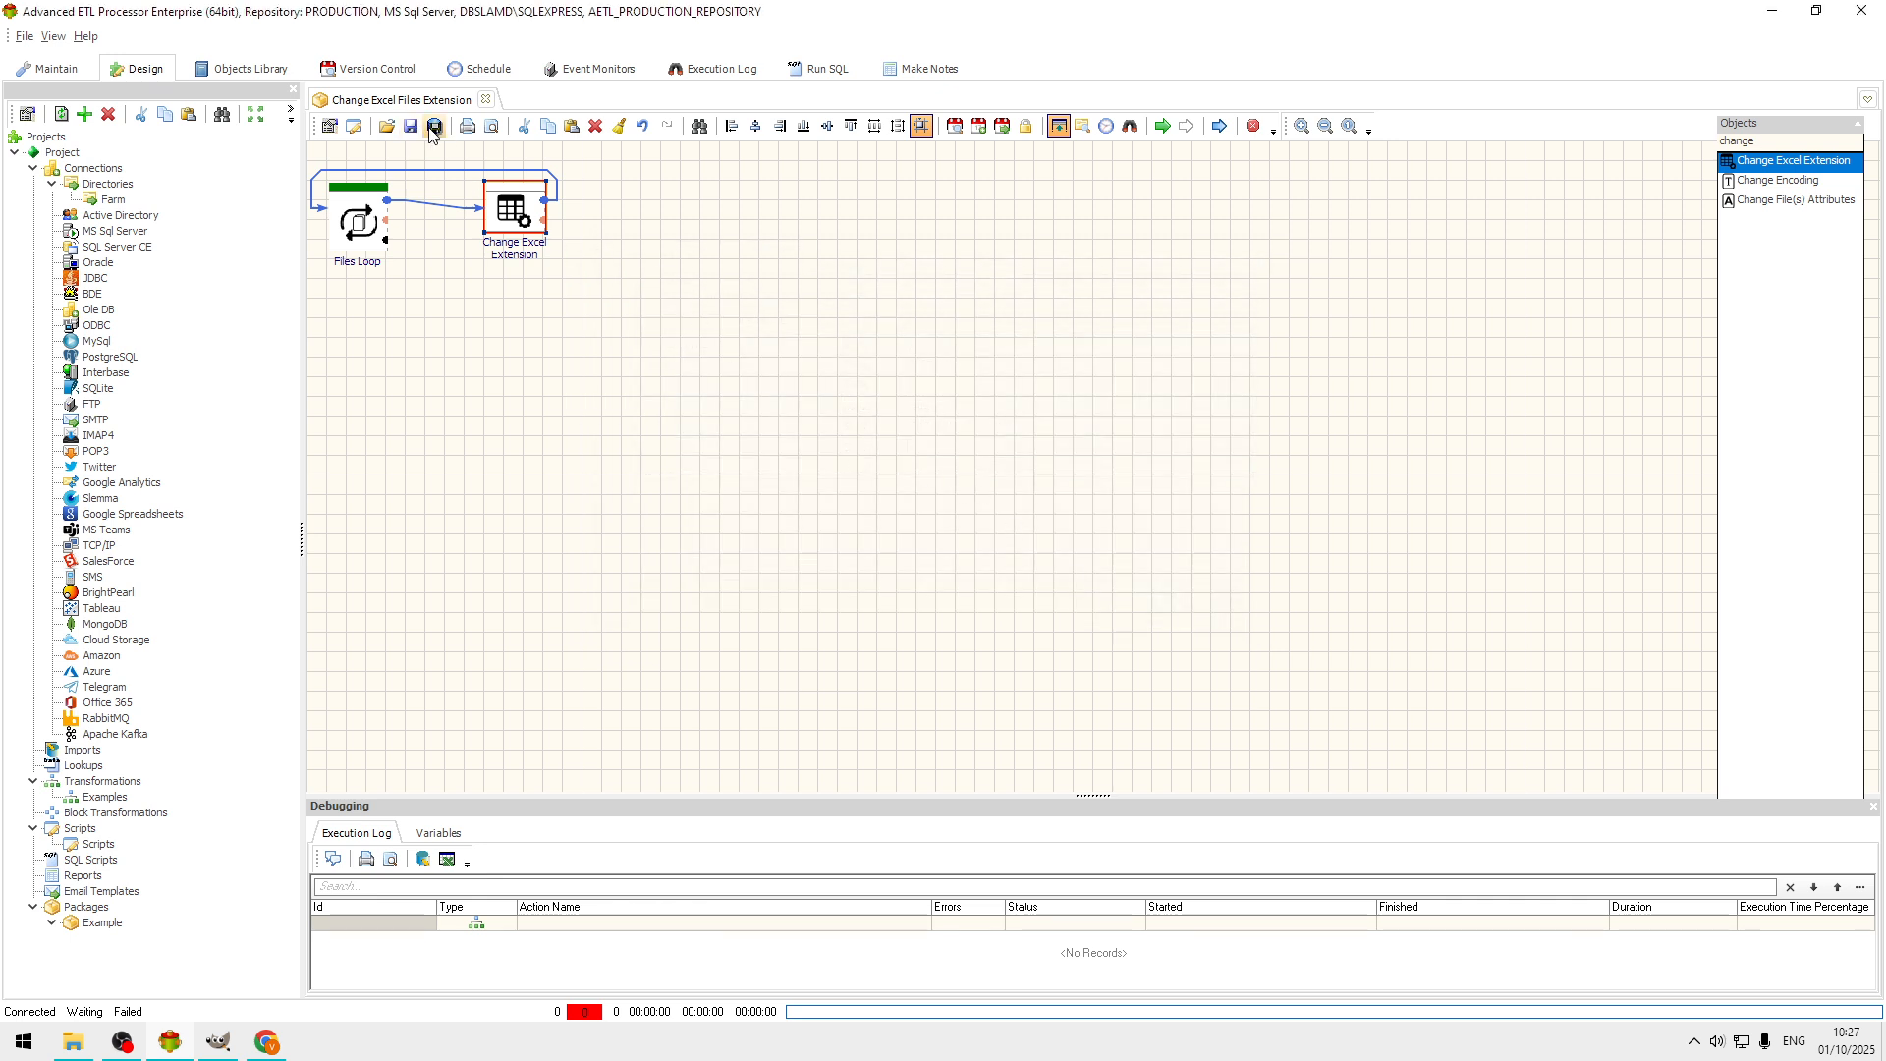
scroll(781, 248, "down", 1)
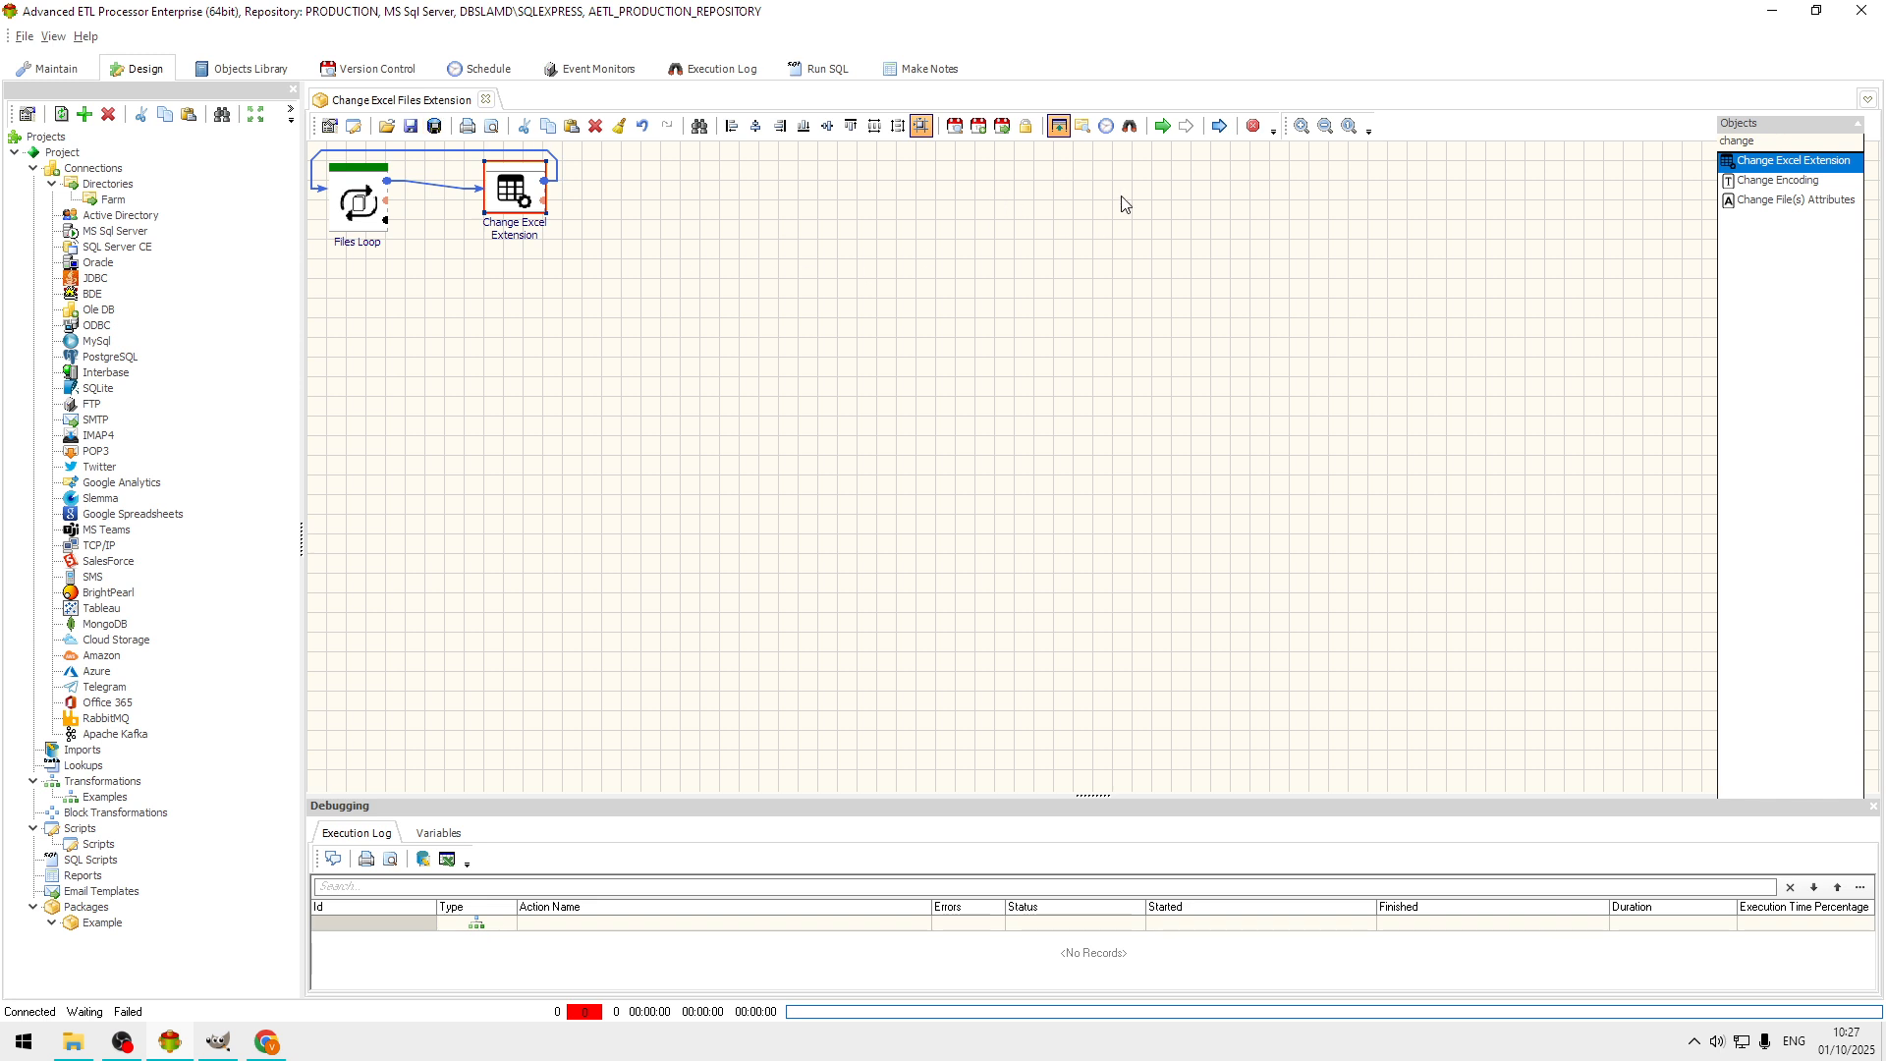
- Run the package and open the Majestic Farm folder to check the output files
left_click(1163, 127)
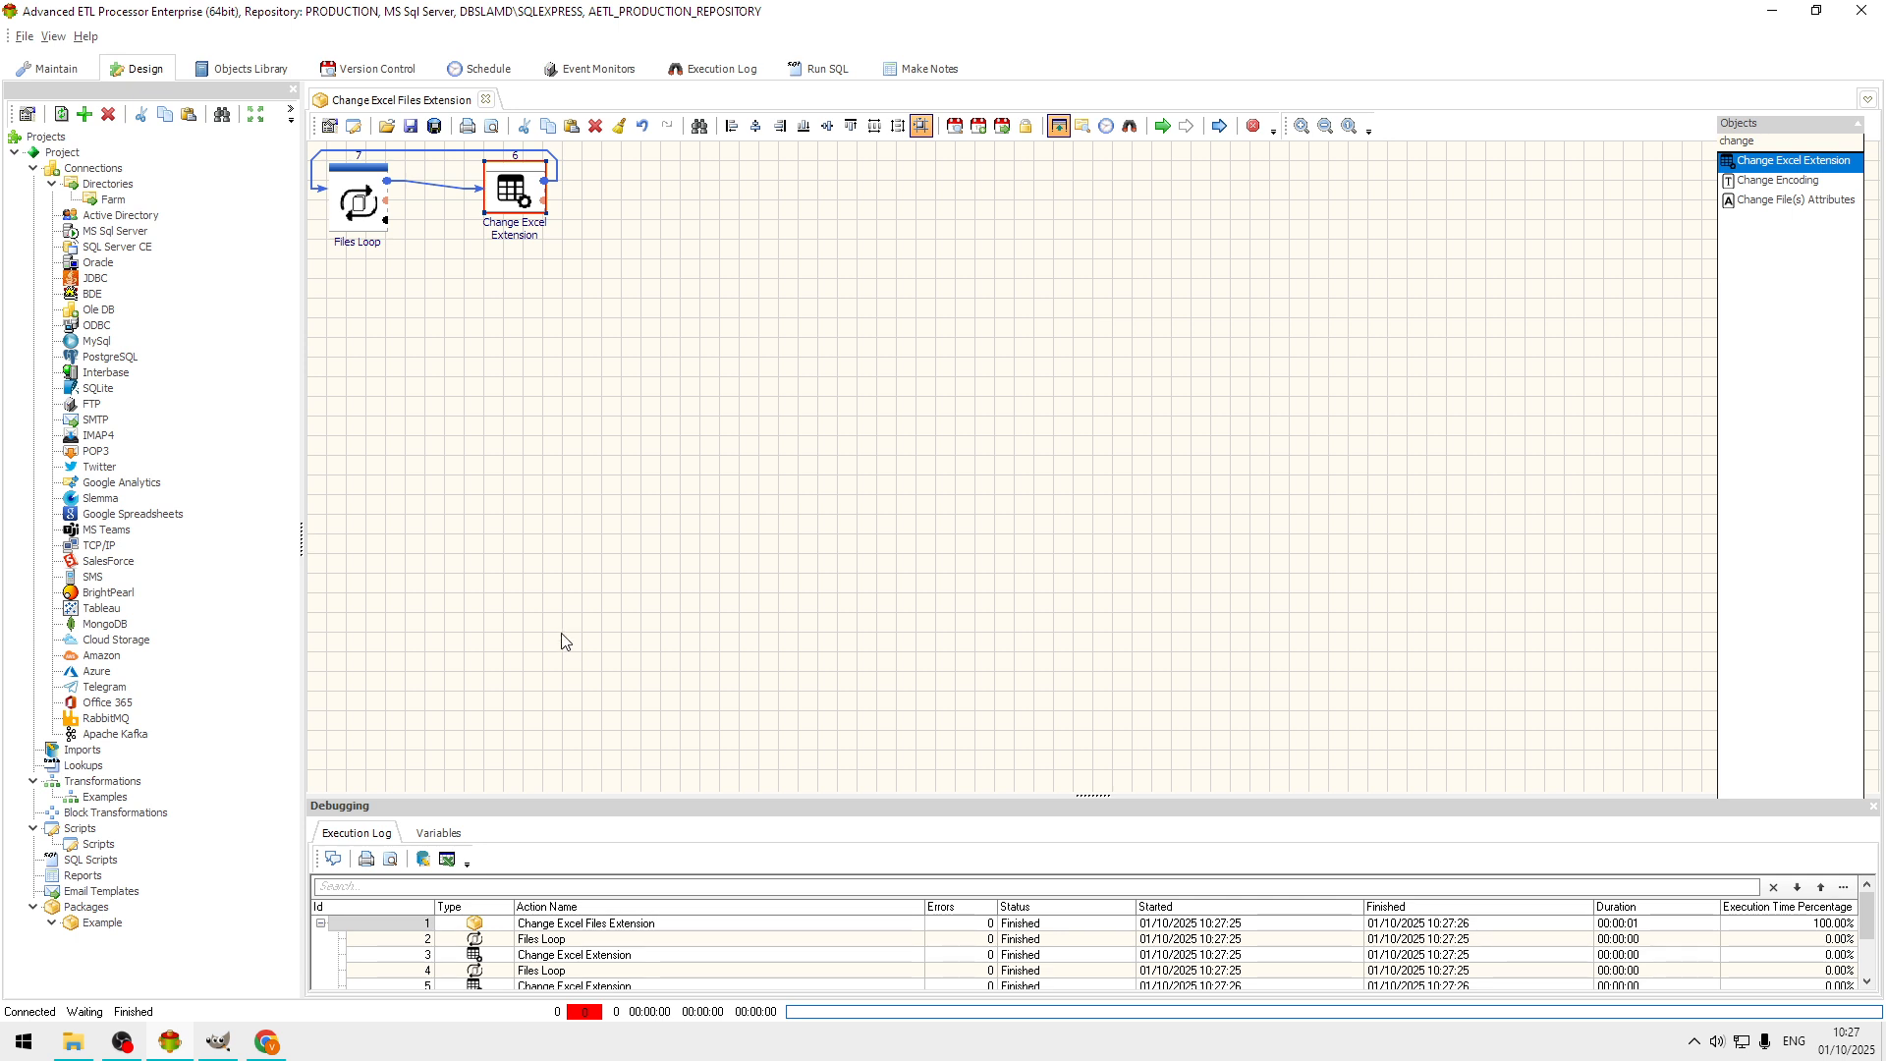
left_click(77, 1044)
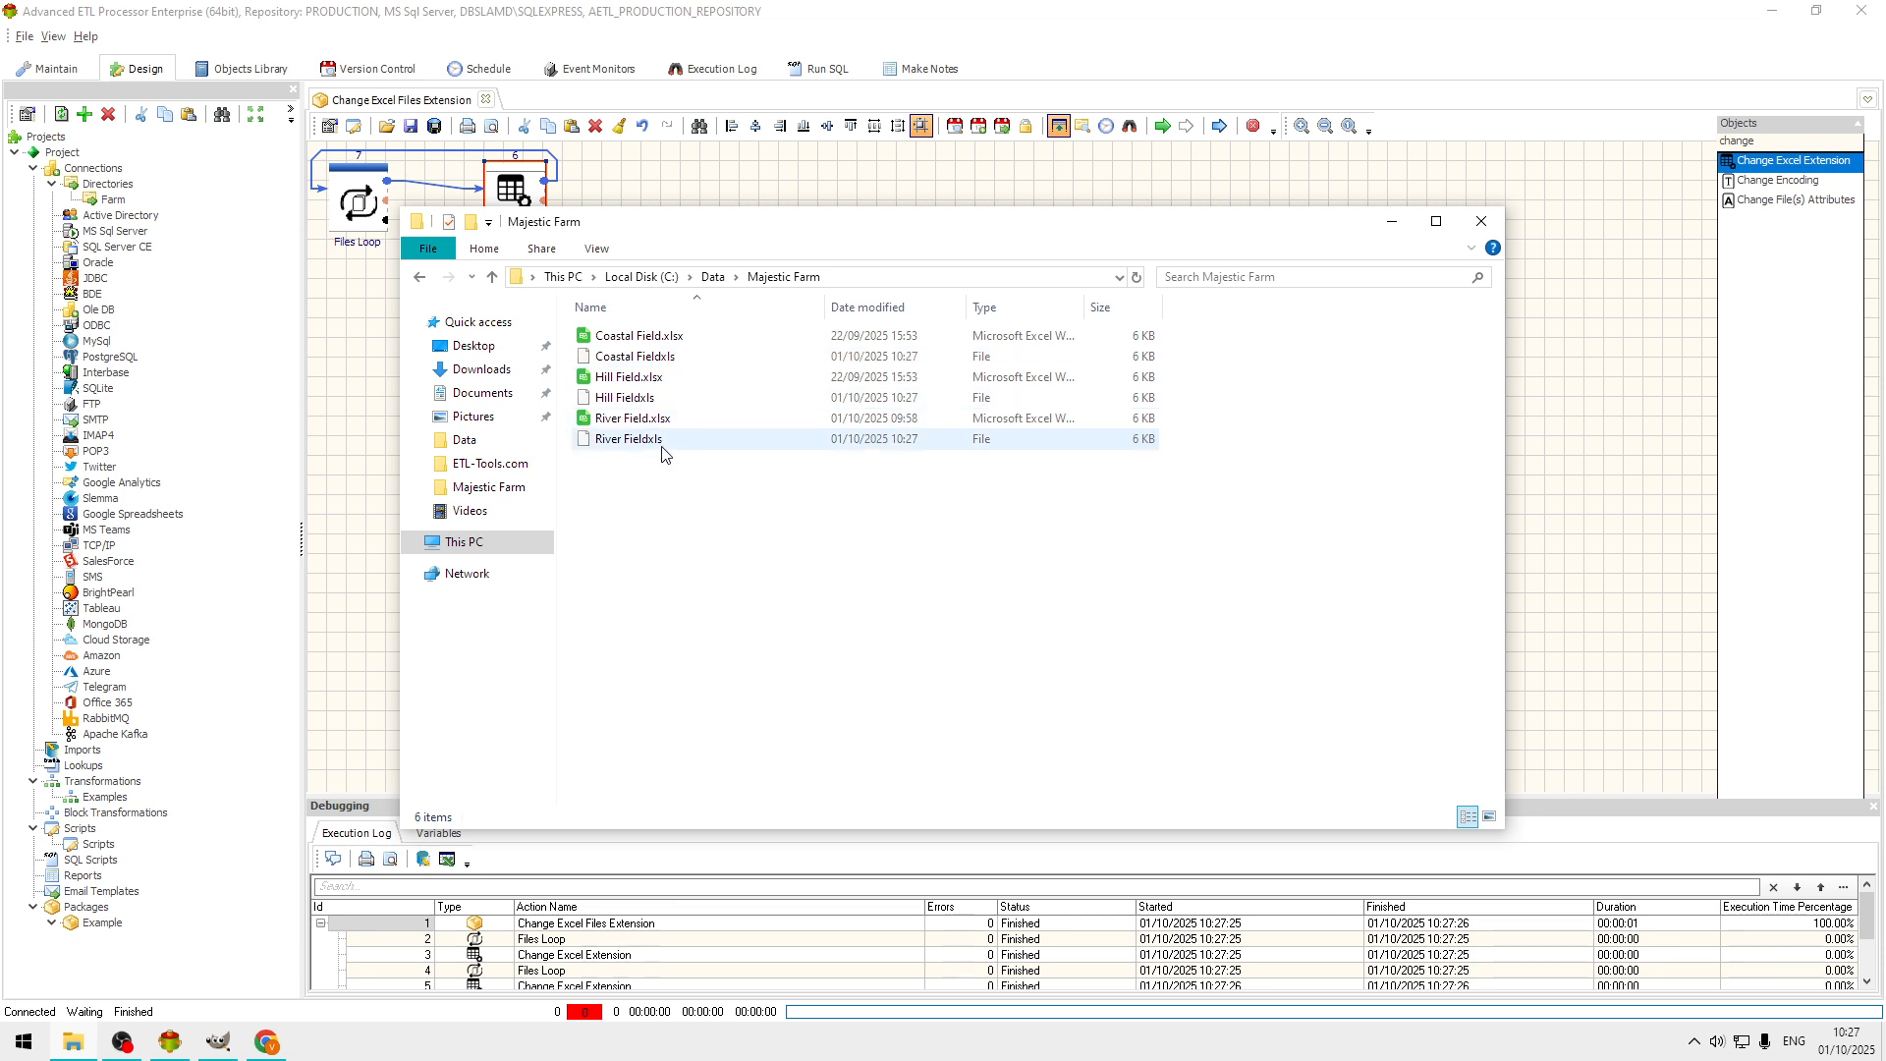
- Delete the generated files Coastal Fieldxls, Hill Fieldxls and River Fieldxls from the Majestic Farm folder
left_click(681, 364)
key("Delete")
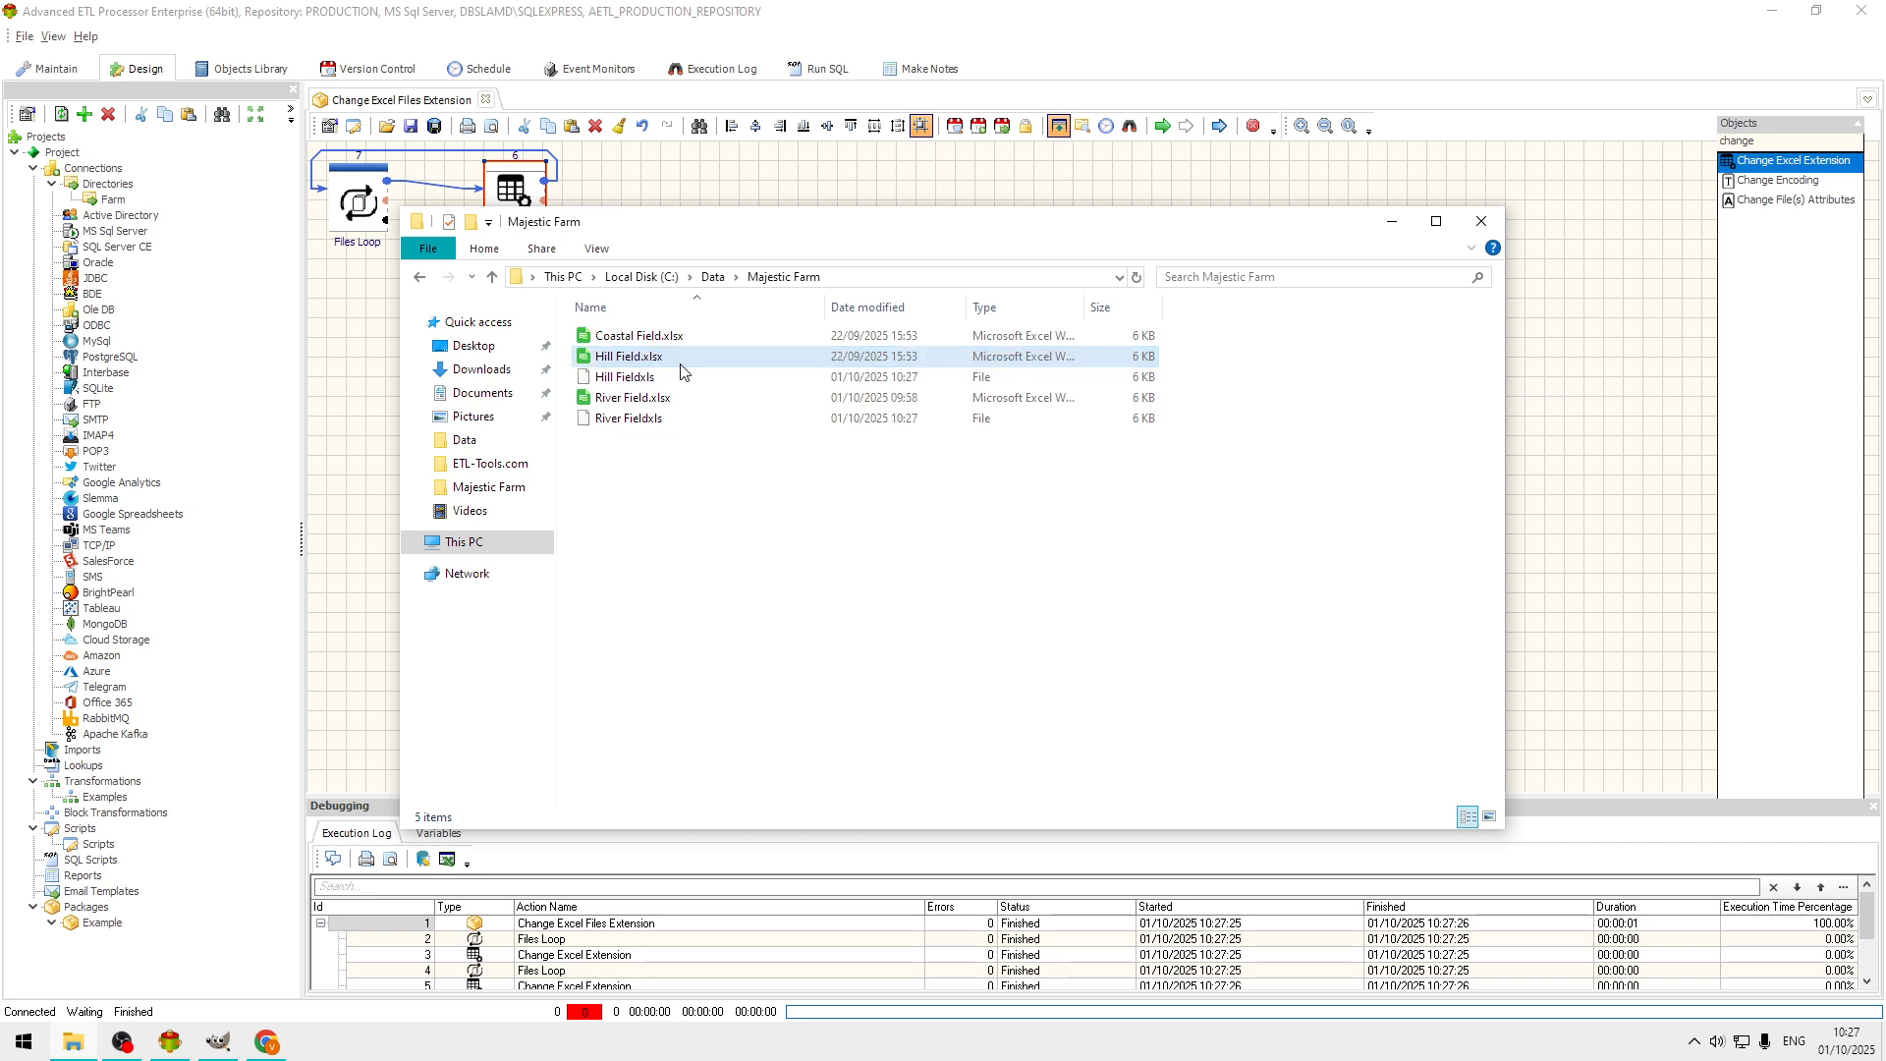
left_click(682, 375)
key("Delete")
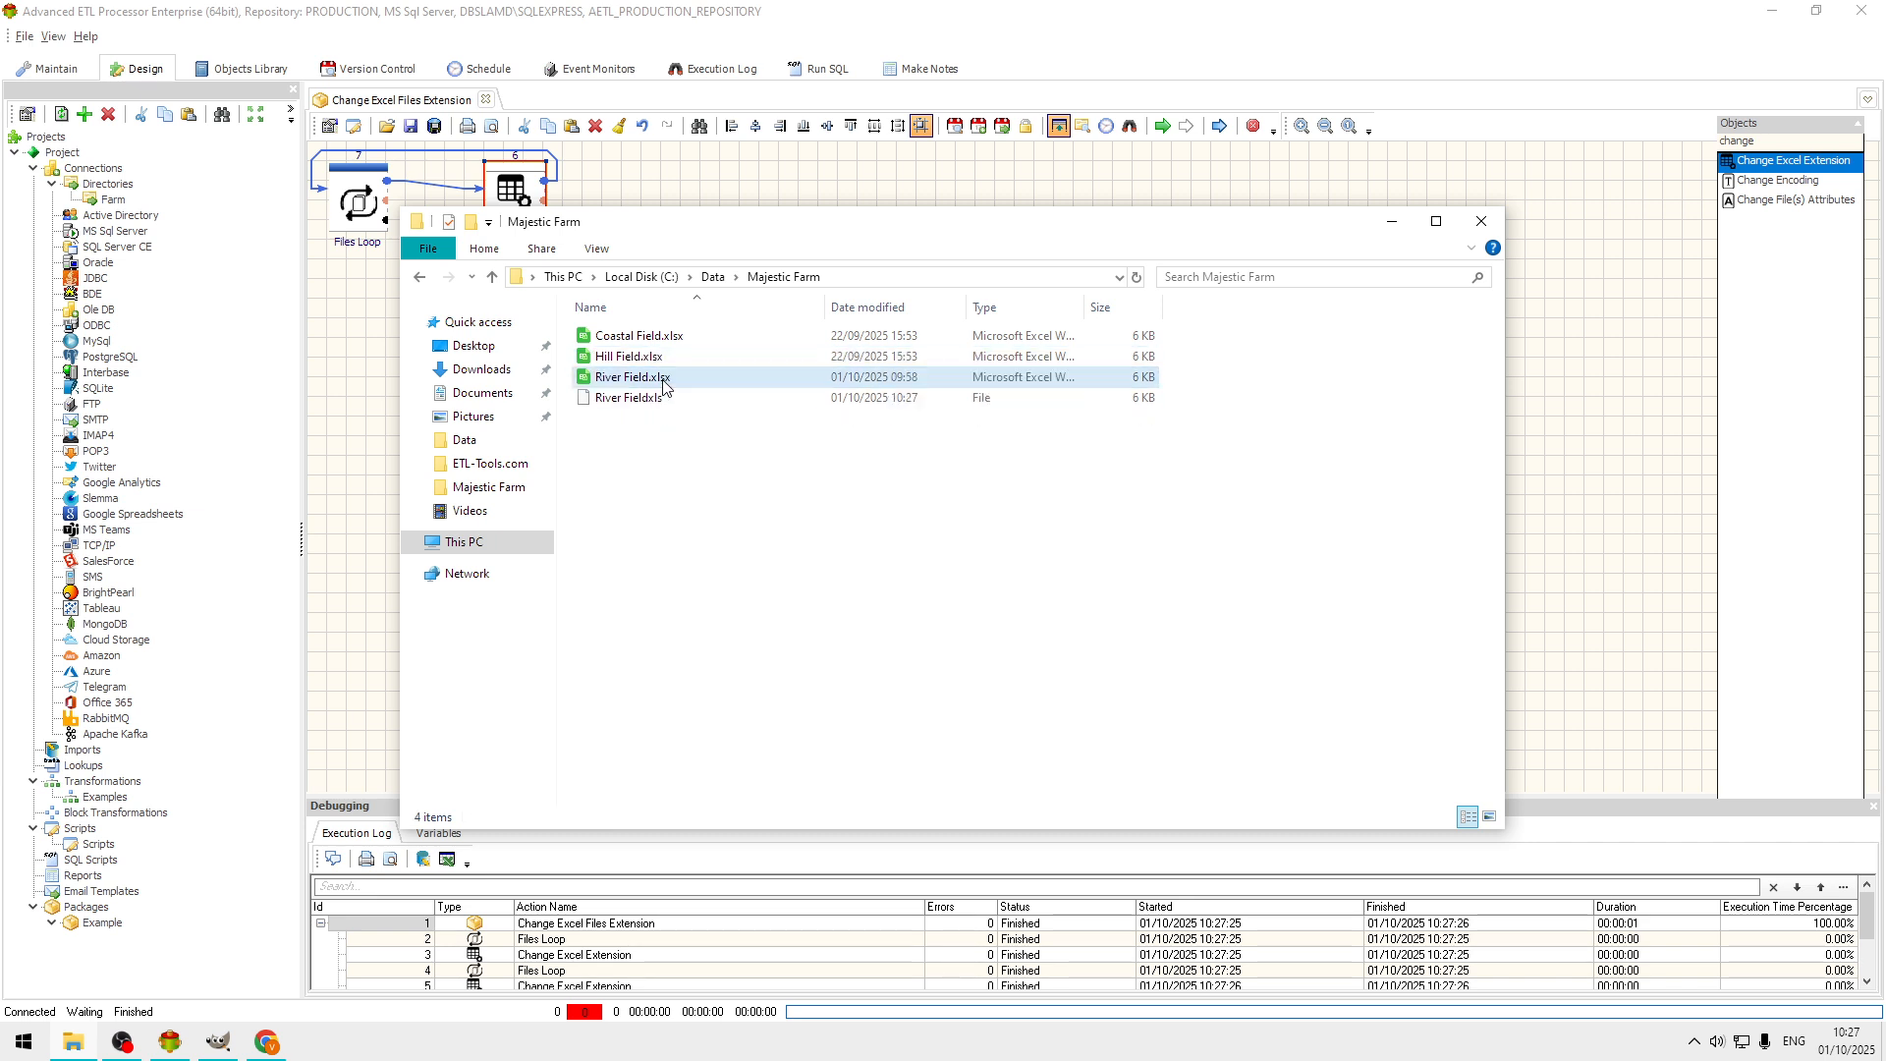
left_click(647, 404)
key("Delete")
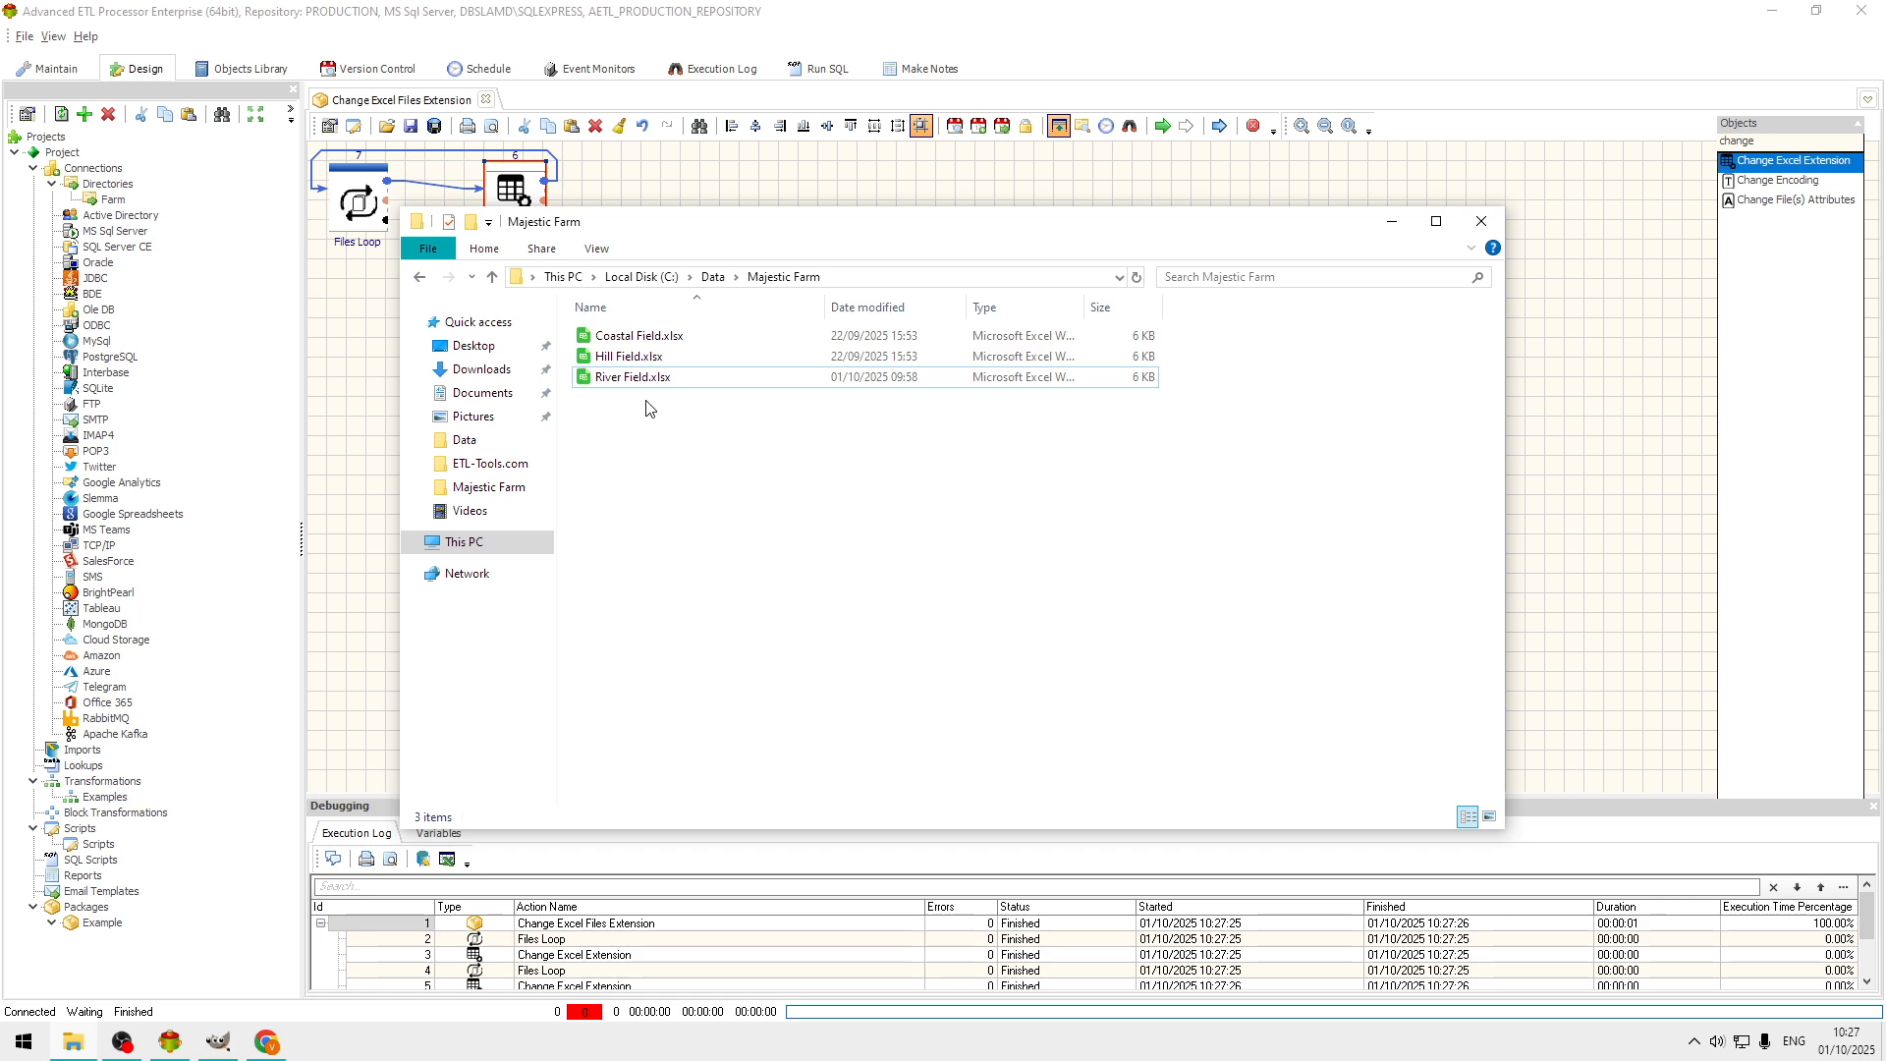
- Set the Change Excel Extension action's Extension to .xls and accept its properties
left_click(518, 196)
double_click(519, 196)
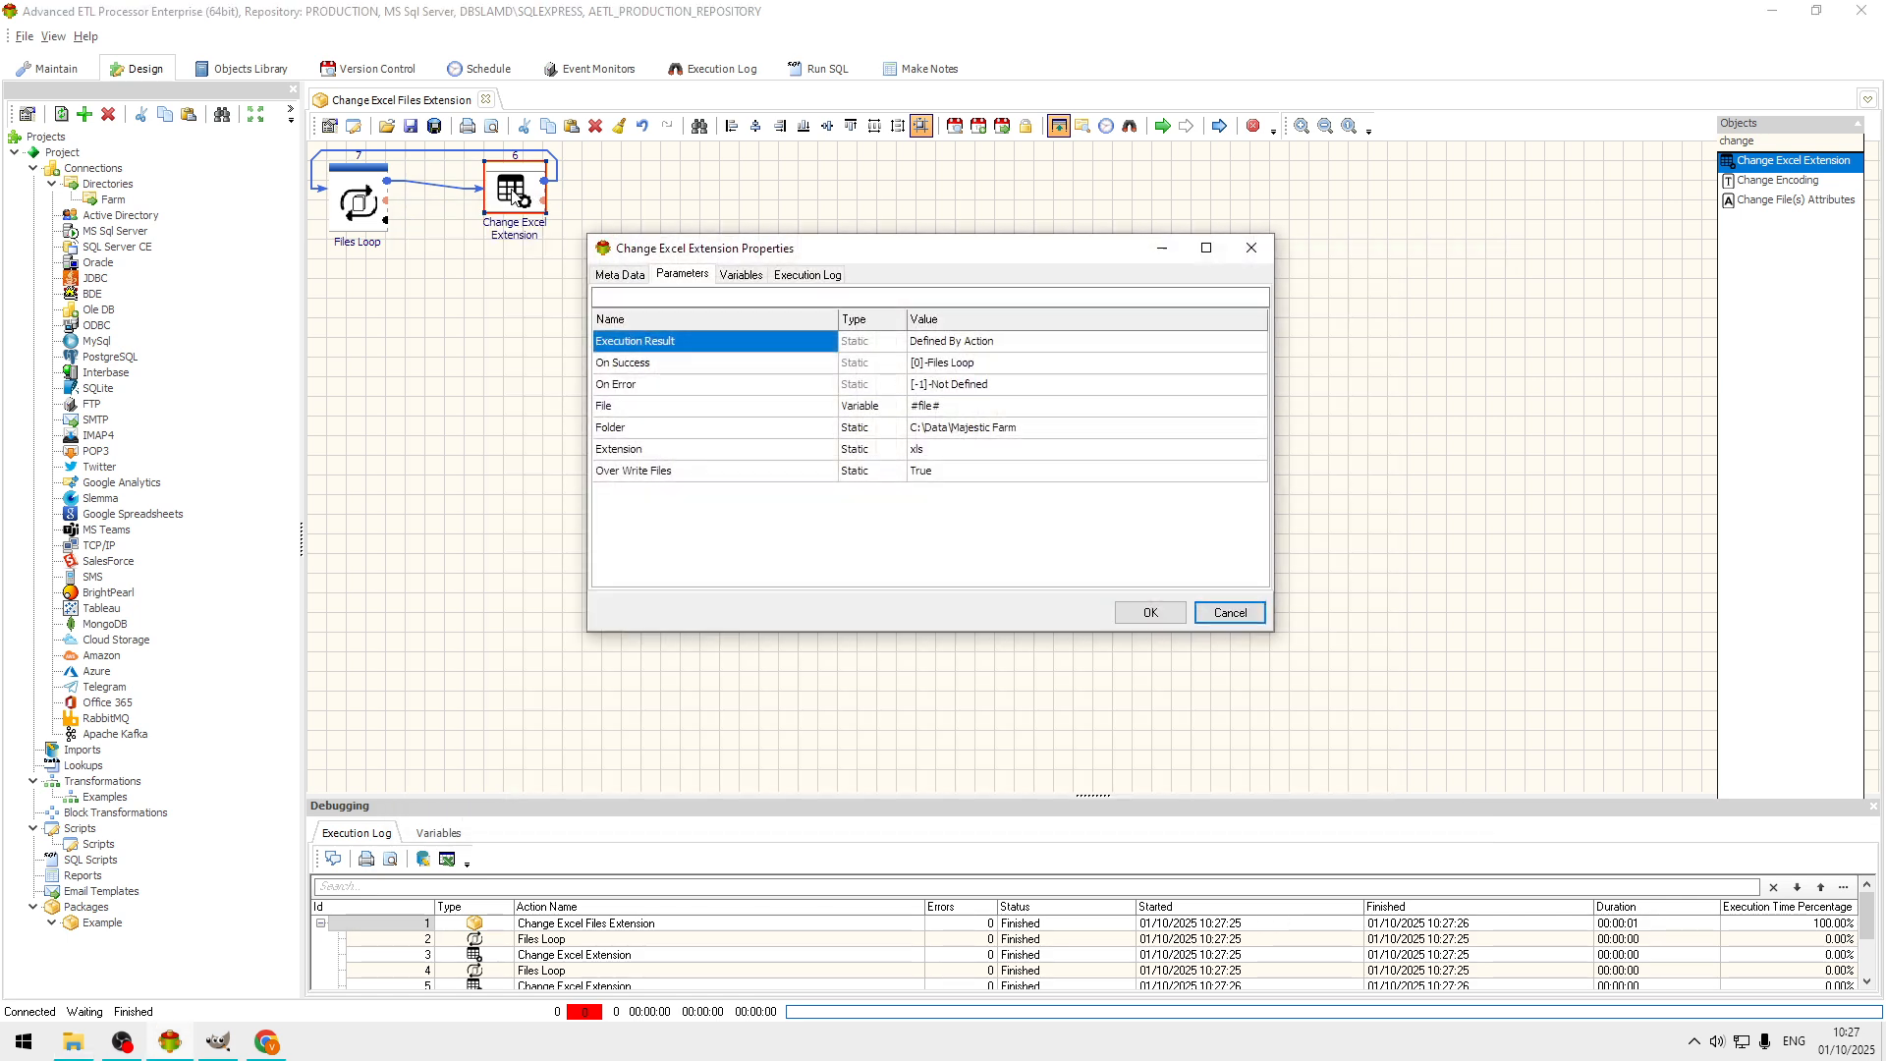
left_click(1031, 452)
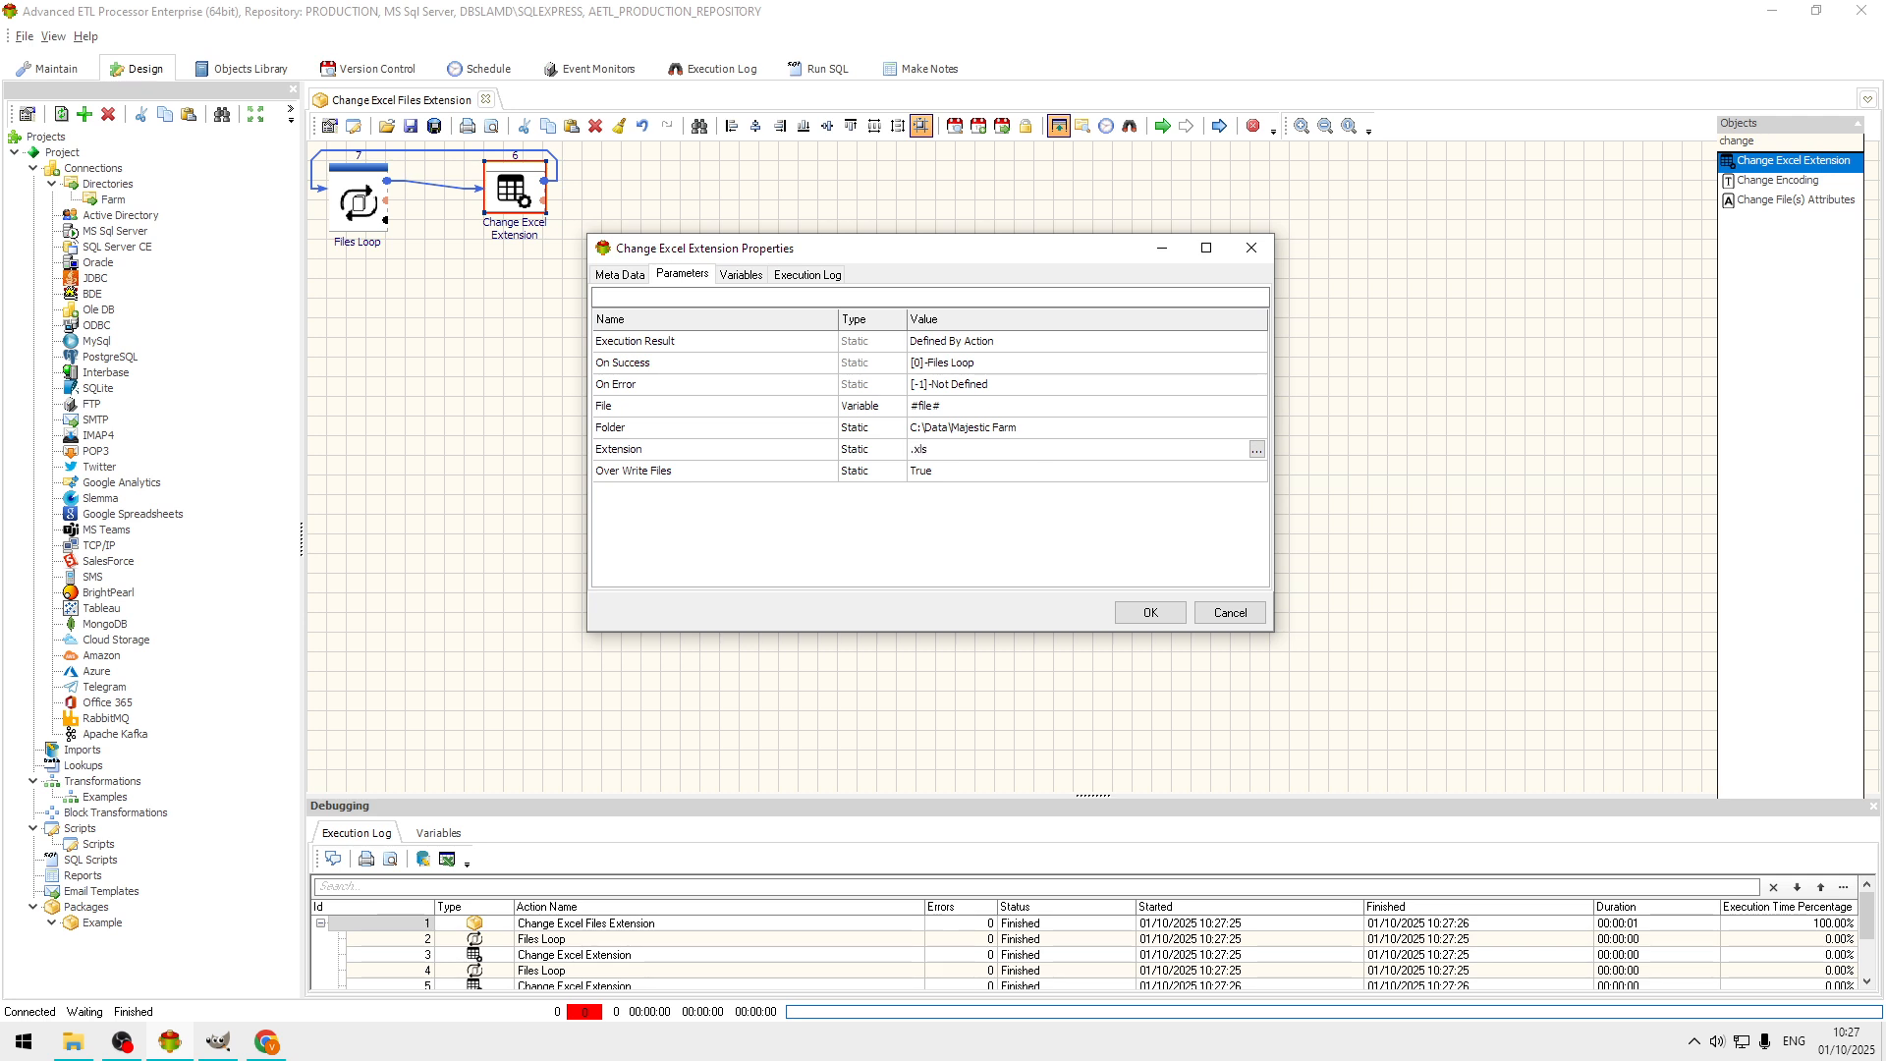
left_click(1147, 612)
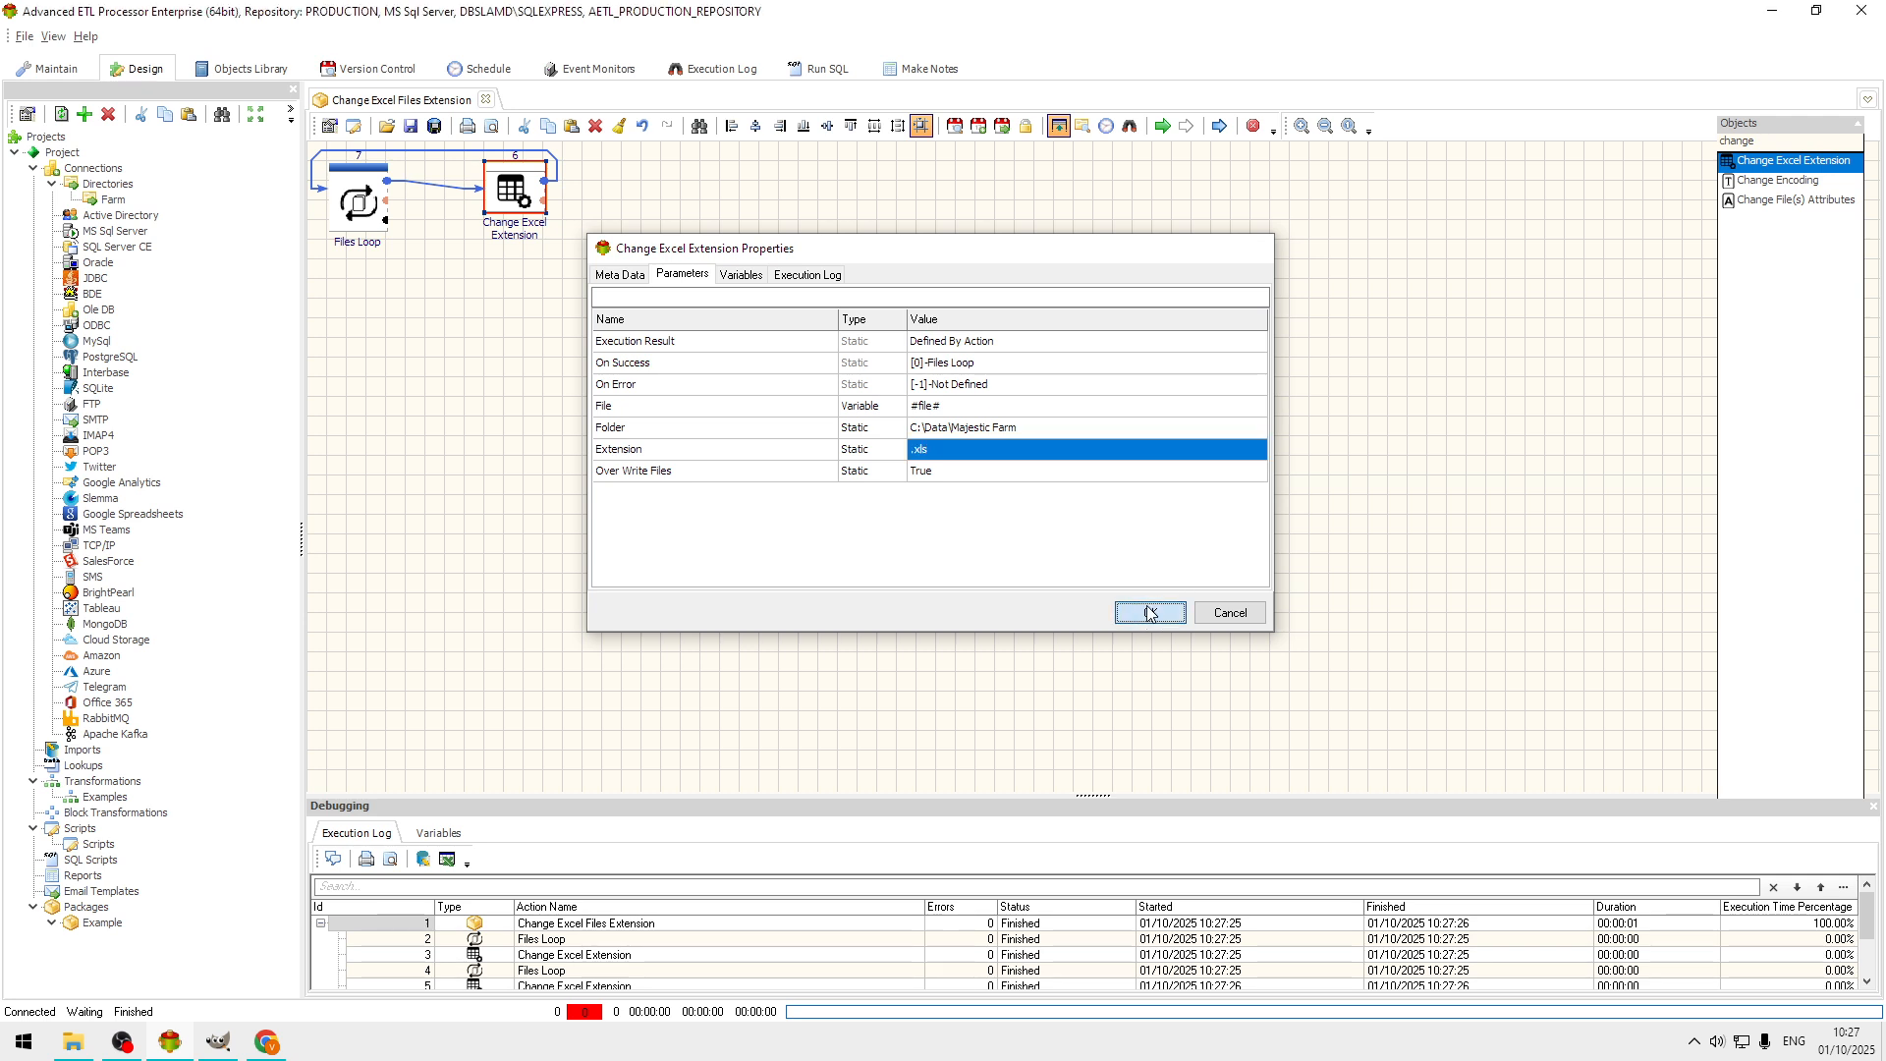
- Run the package again, then inspect the converted Coastal Field.xls from the Majestic Farm folder and close it and the folder
left_click(1157, 123)
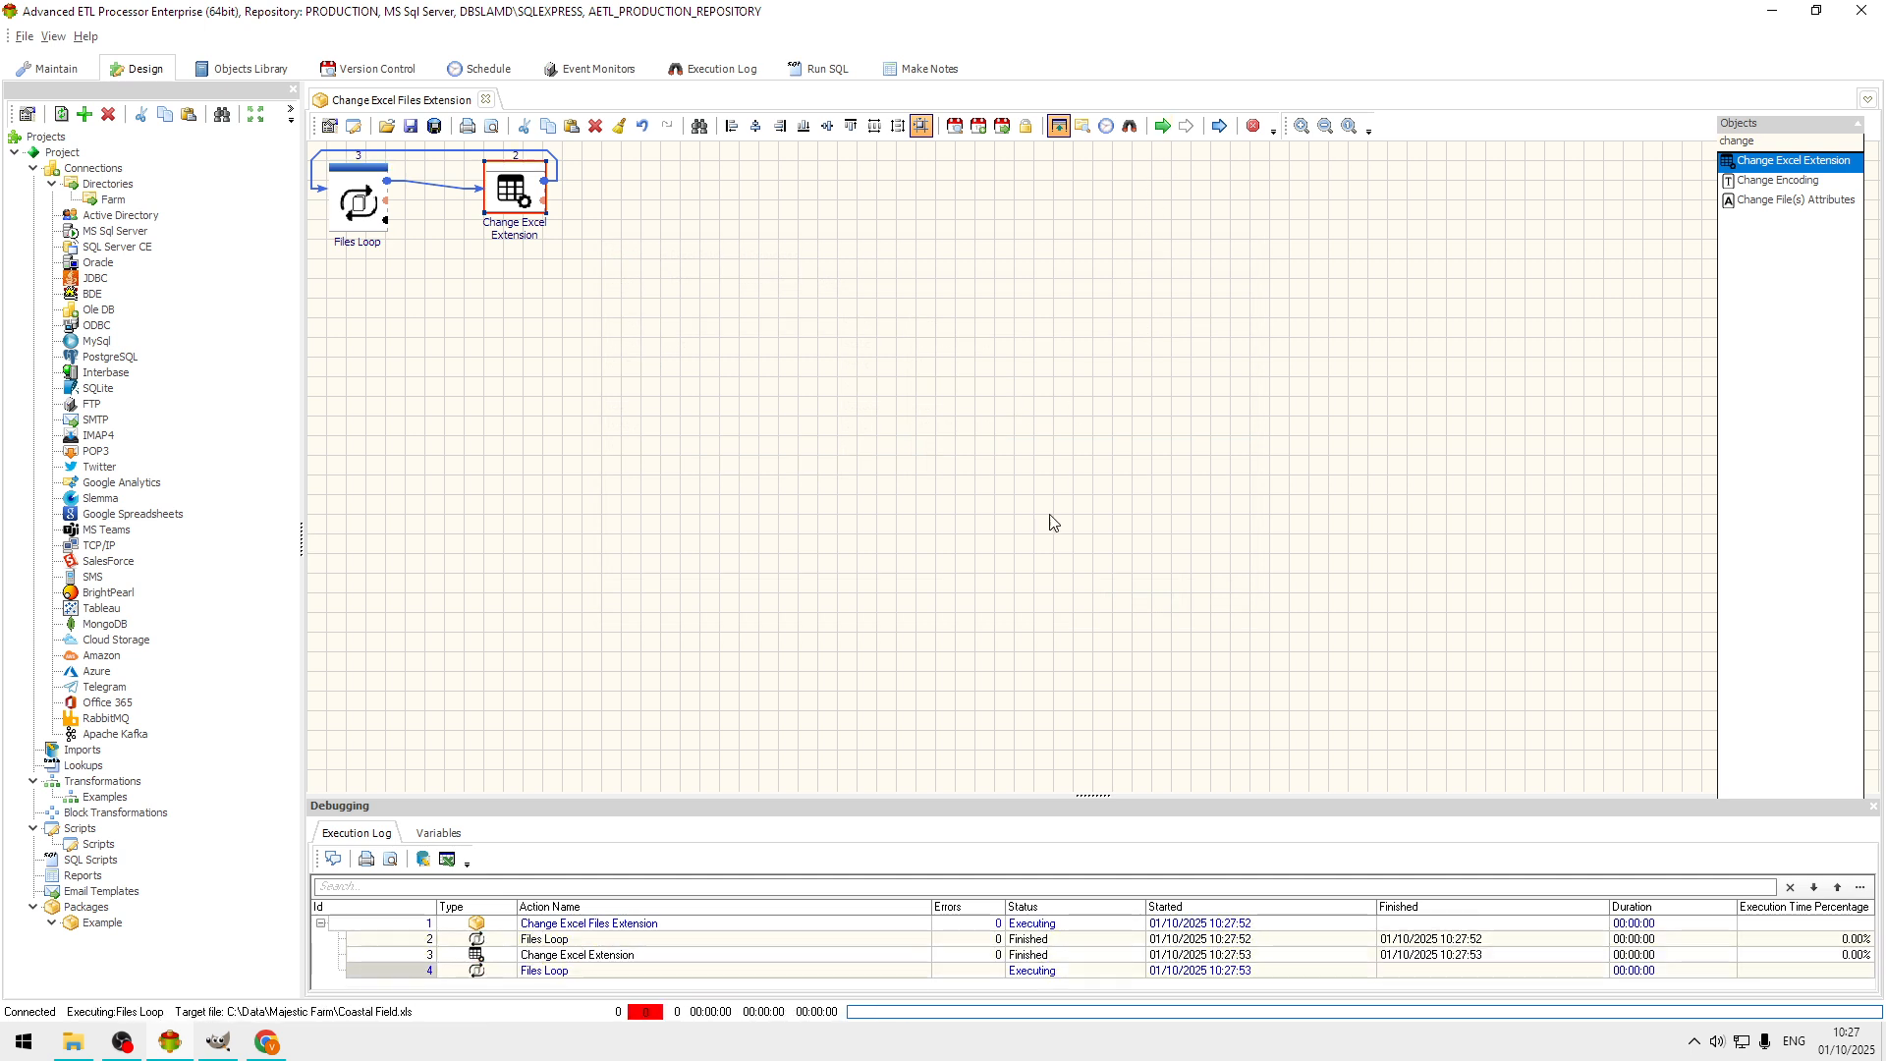
left_click(86, 1045)
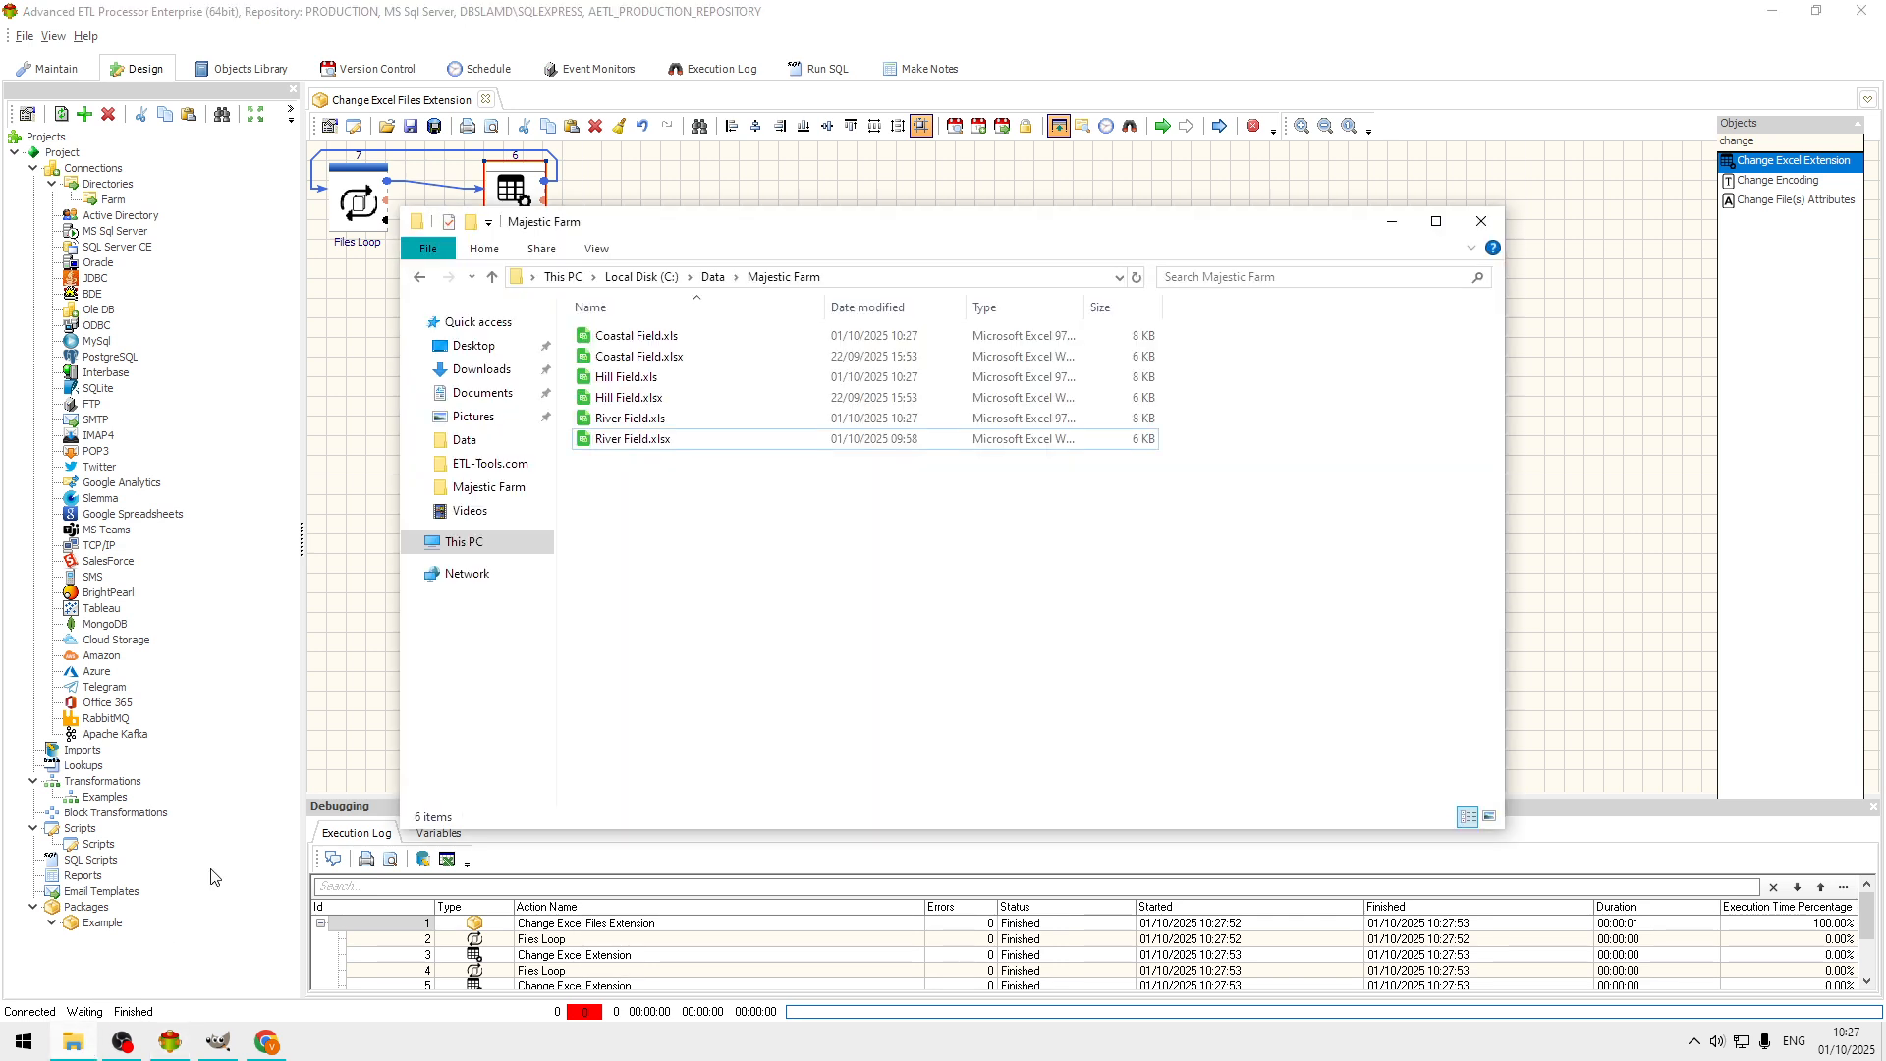
left_click(681, 359)
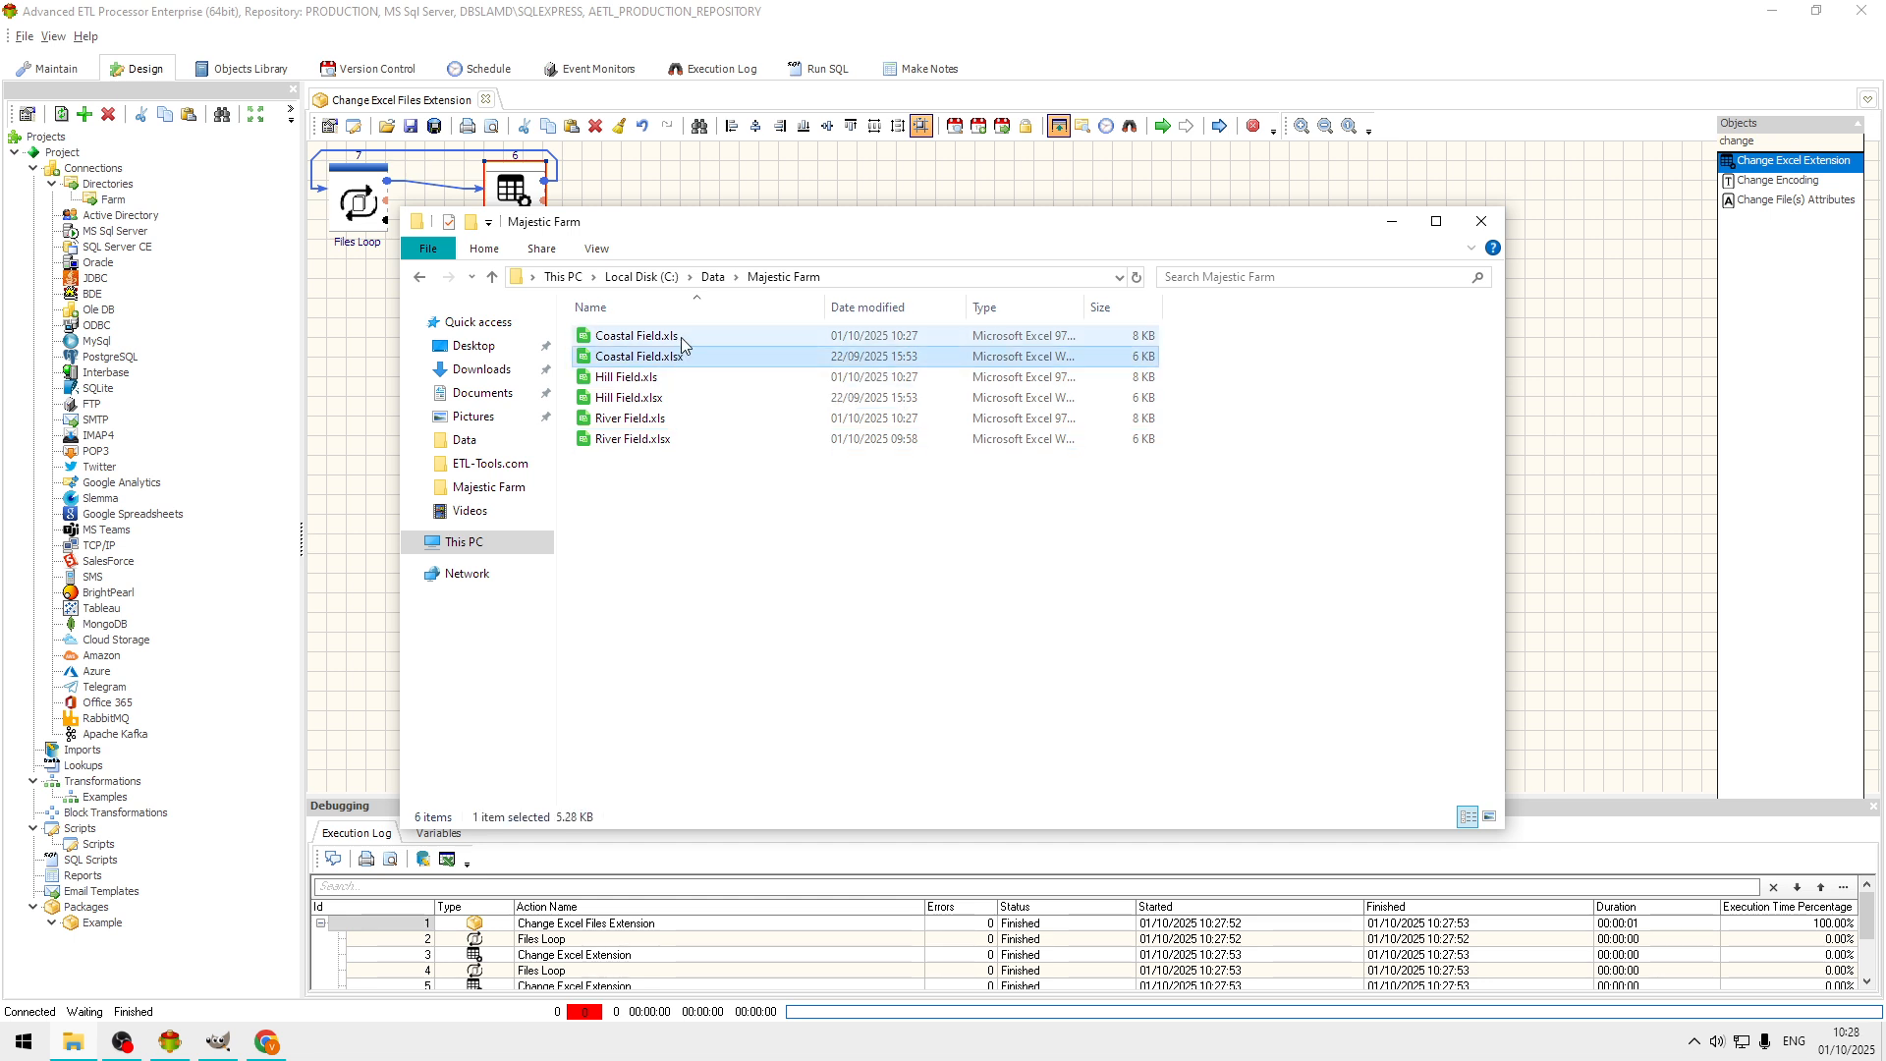
double_click(681, 338)
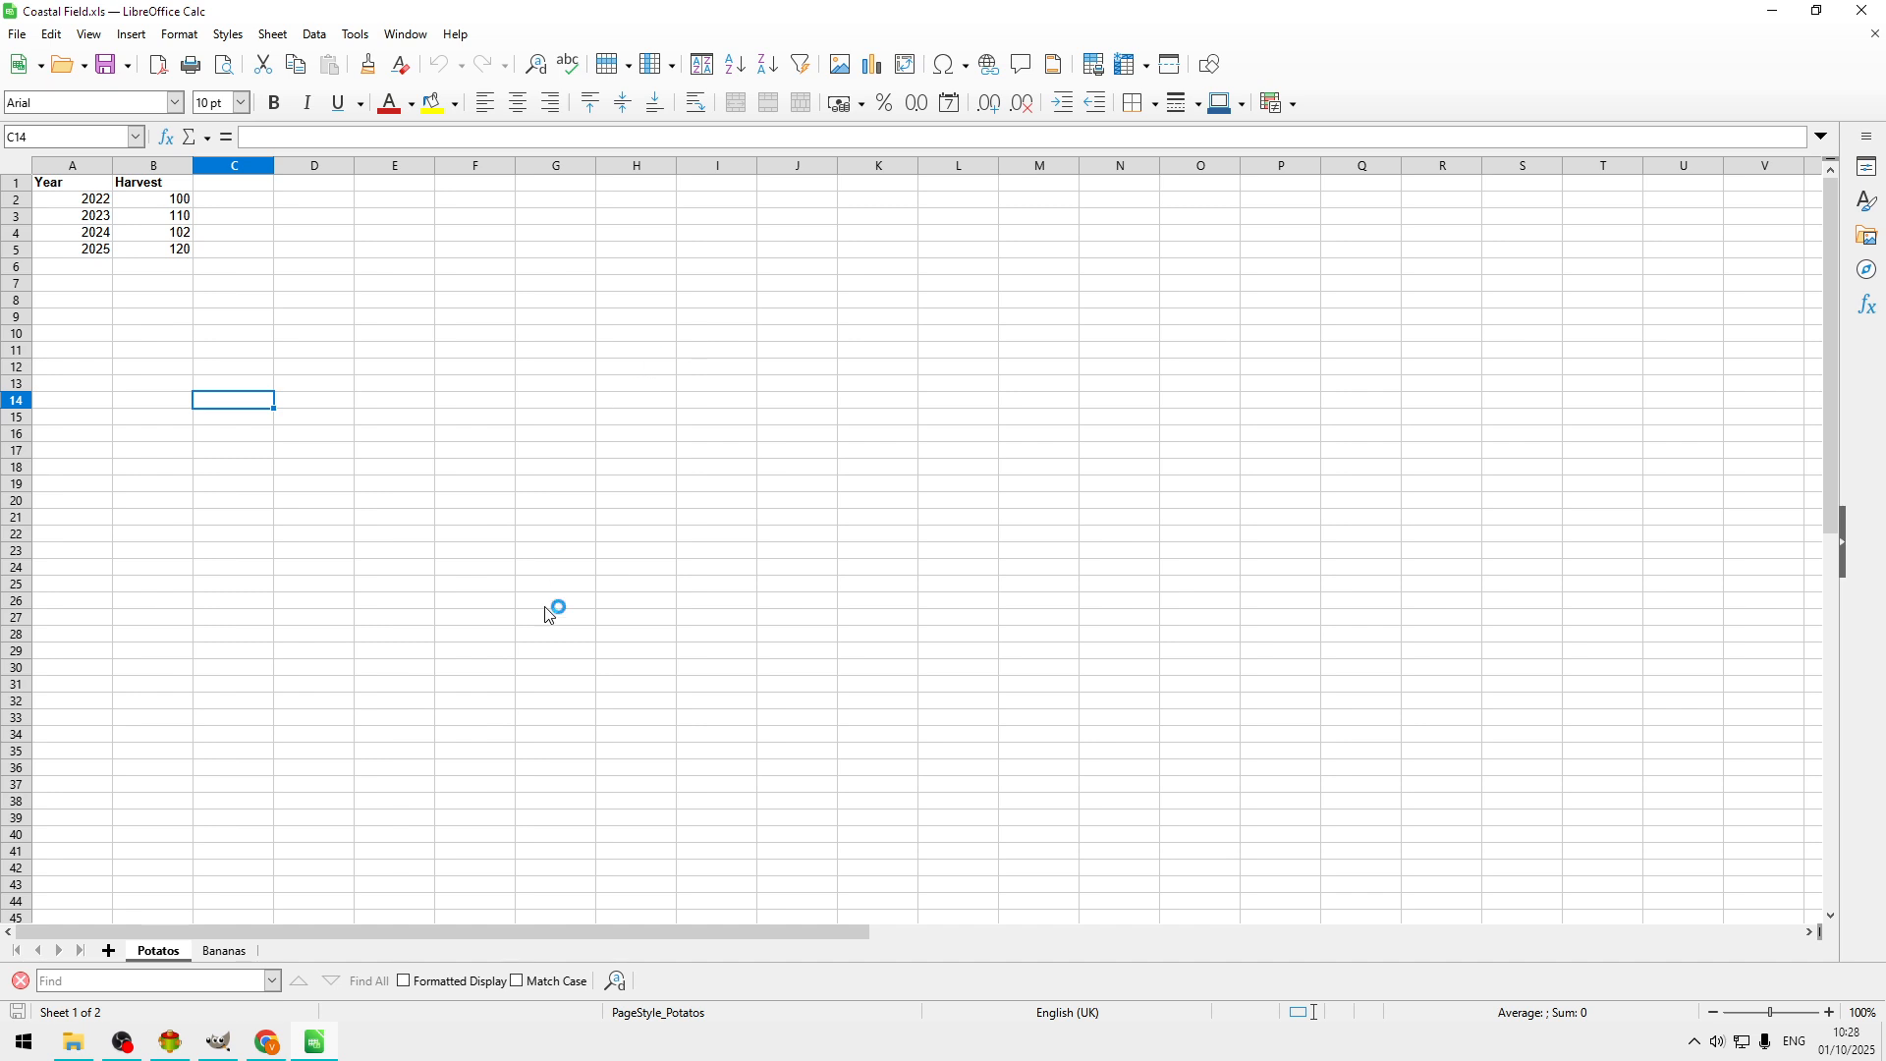
left_click(1861, 10)
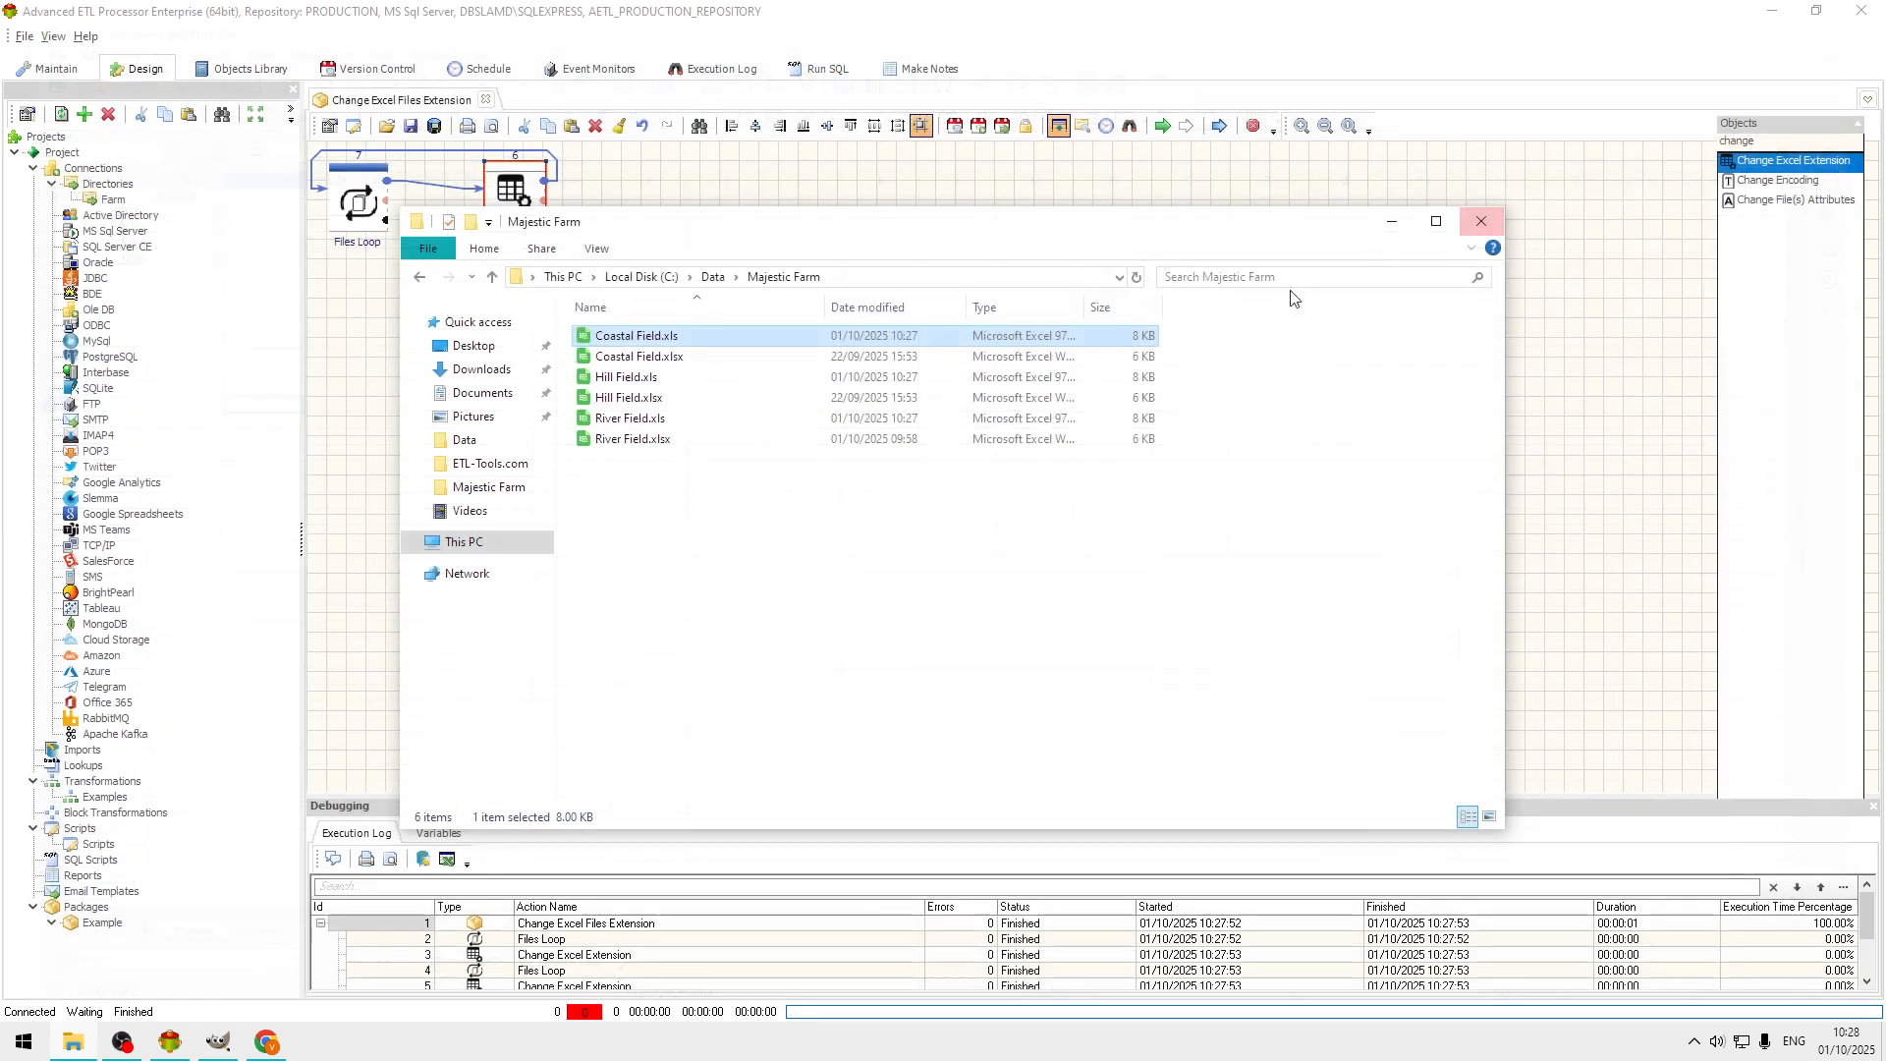
left_click(1483, 225)
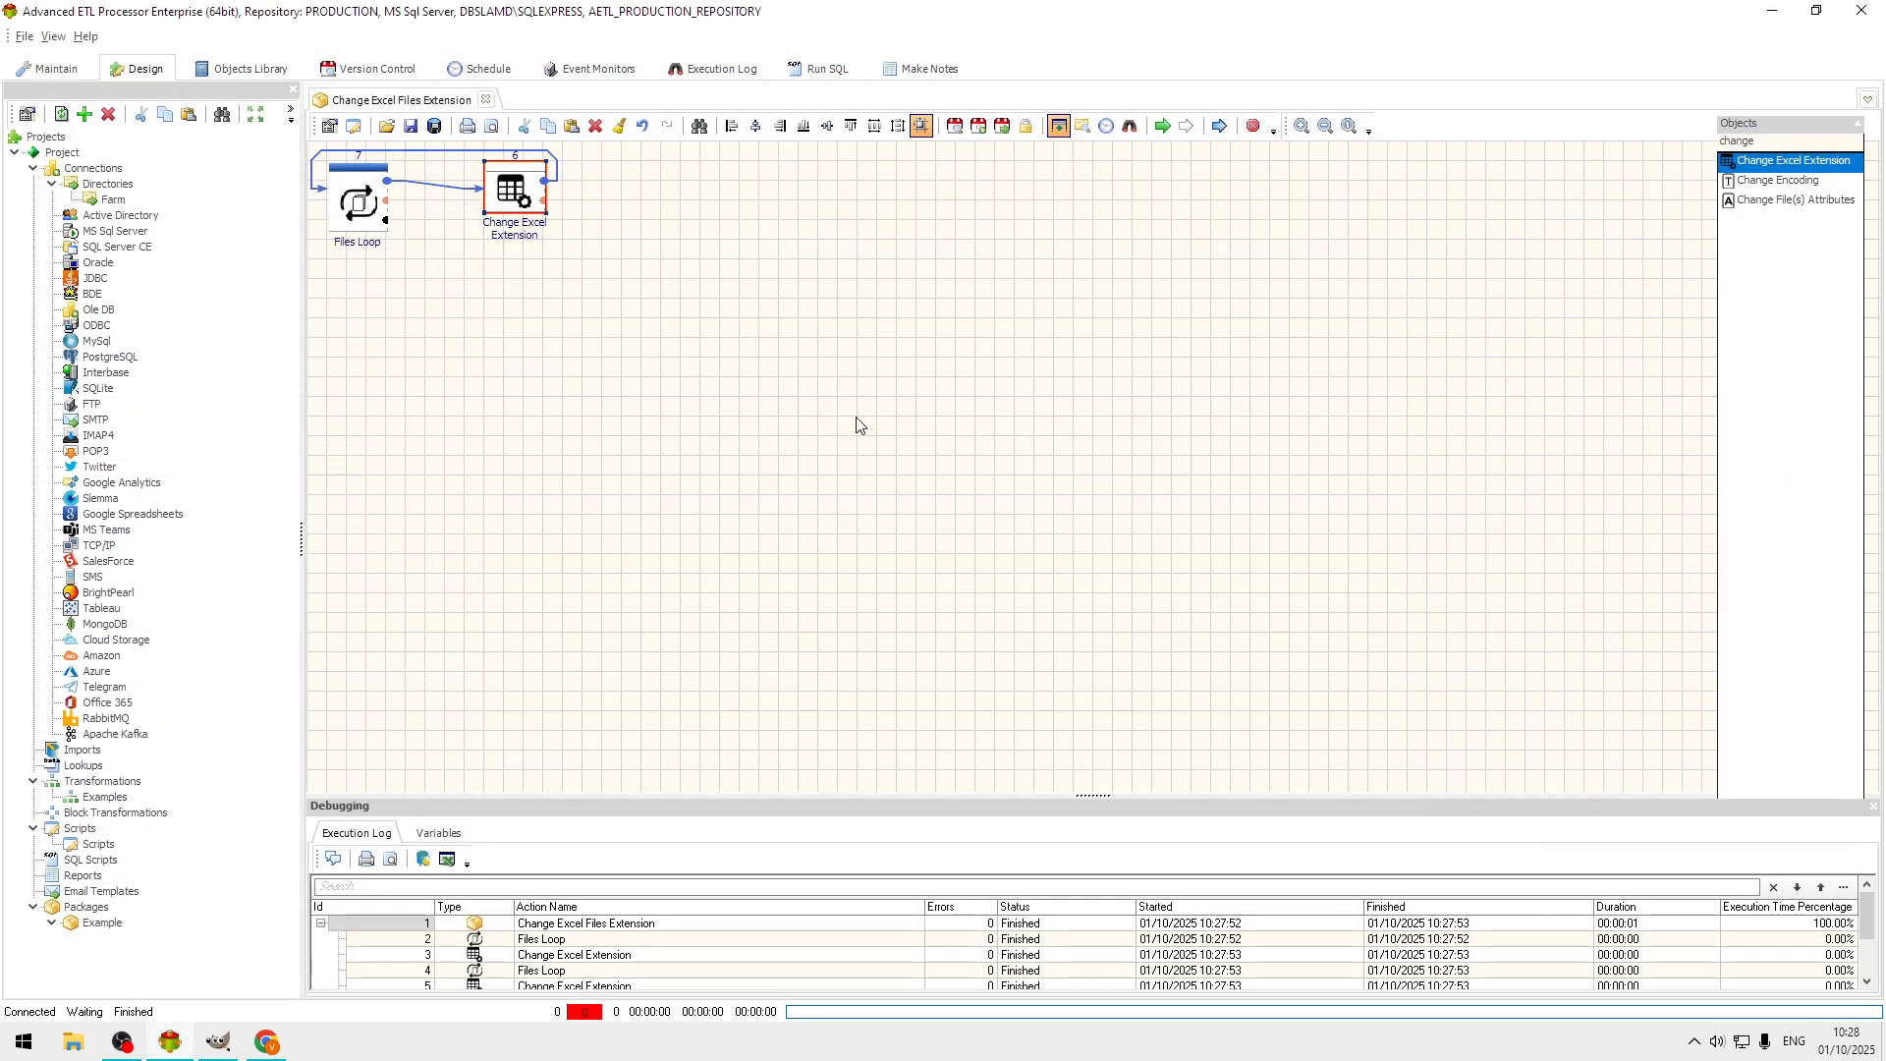
- Add a Notes object below the Files Loop, widen it past the Change Excel Extension action, and open its text for editing
left_click(1773, 145)
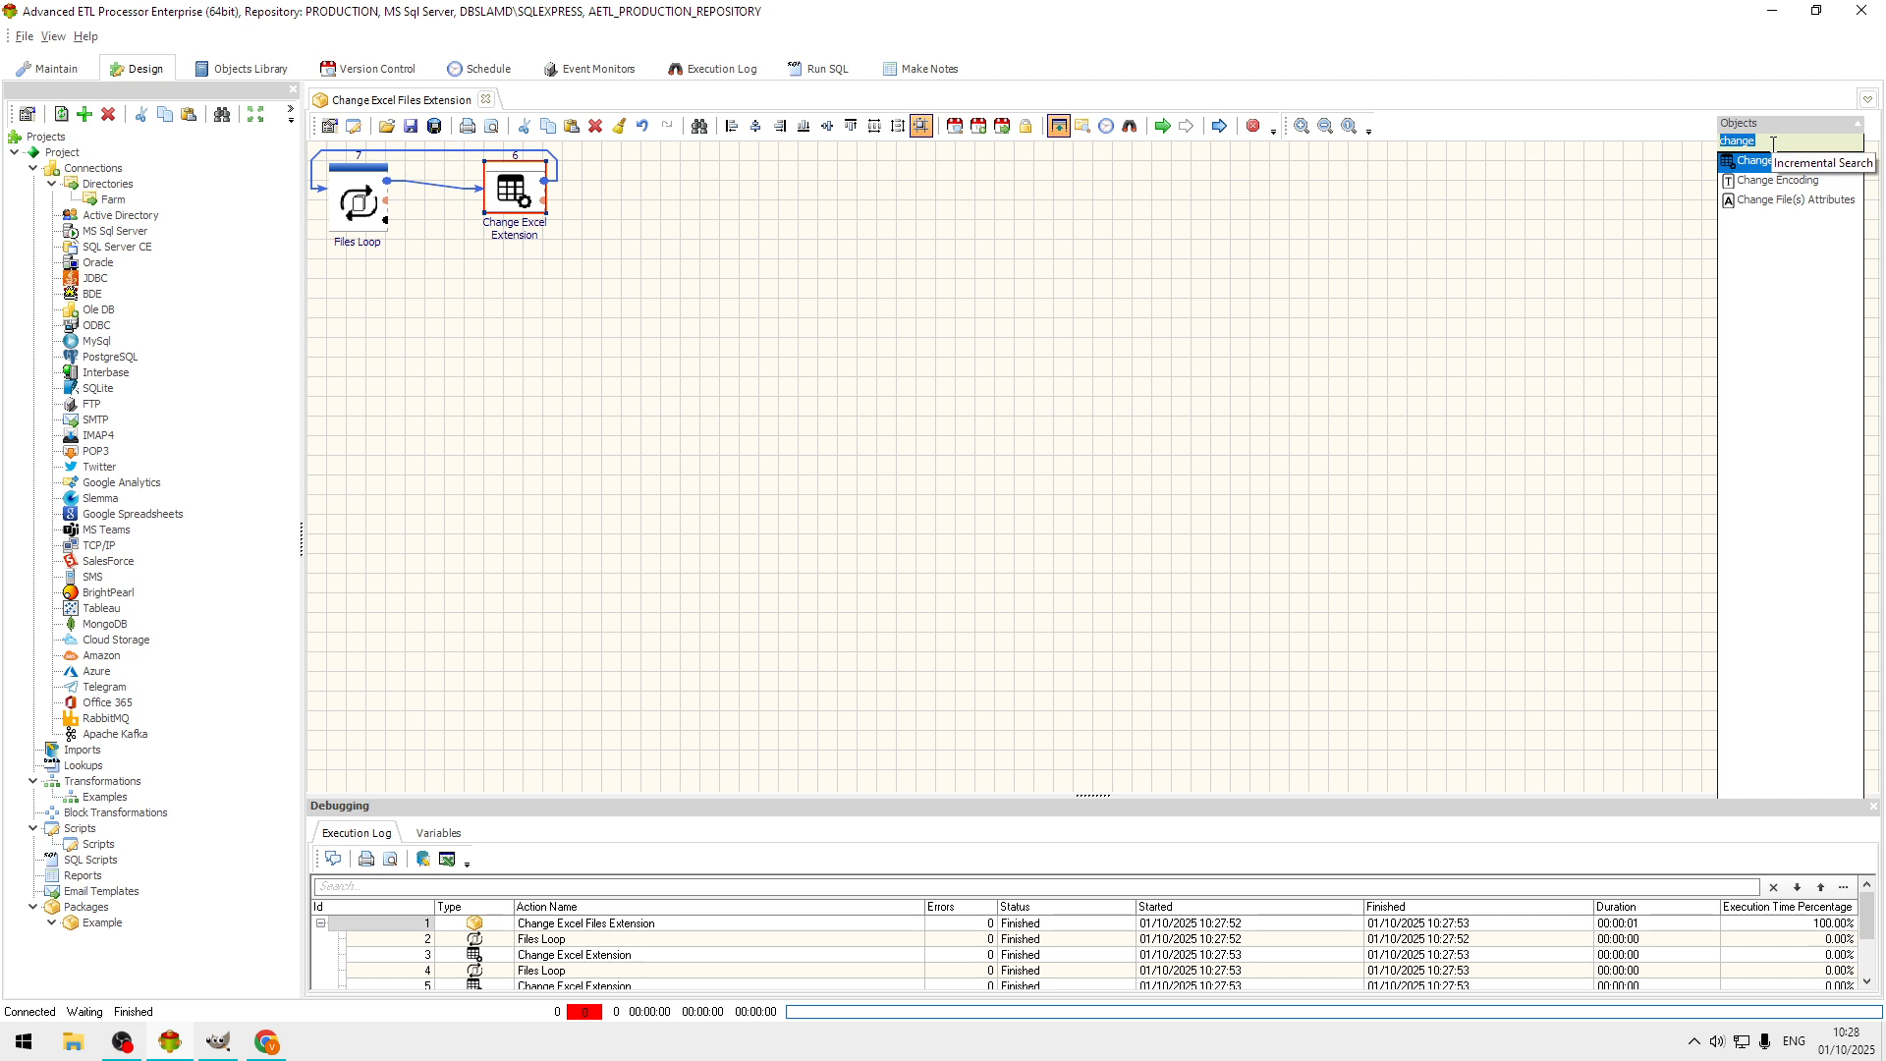
type("notes")
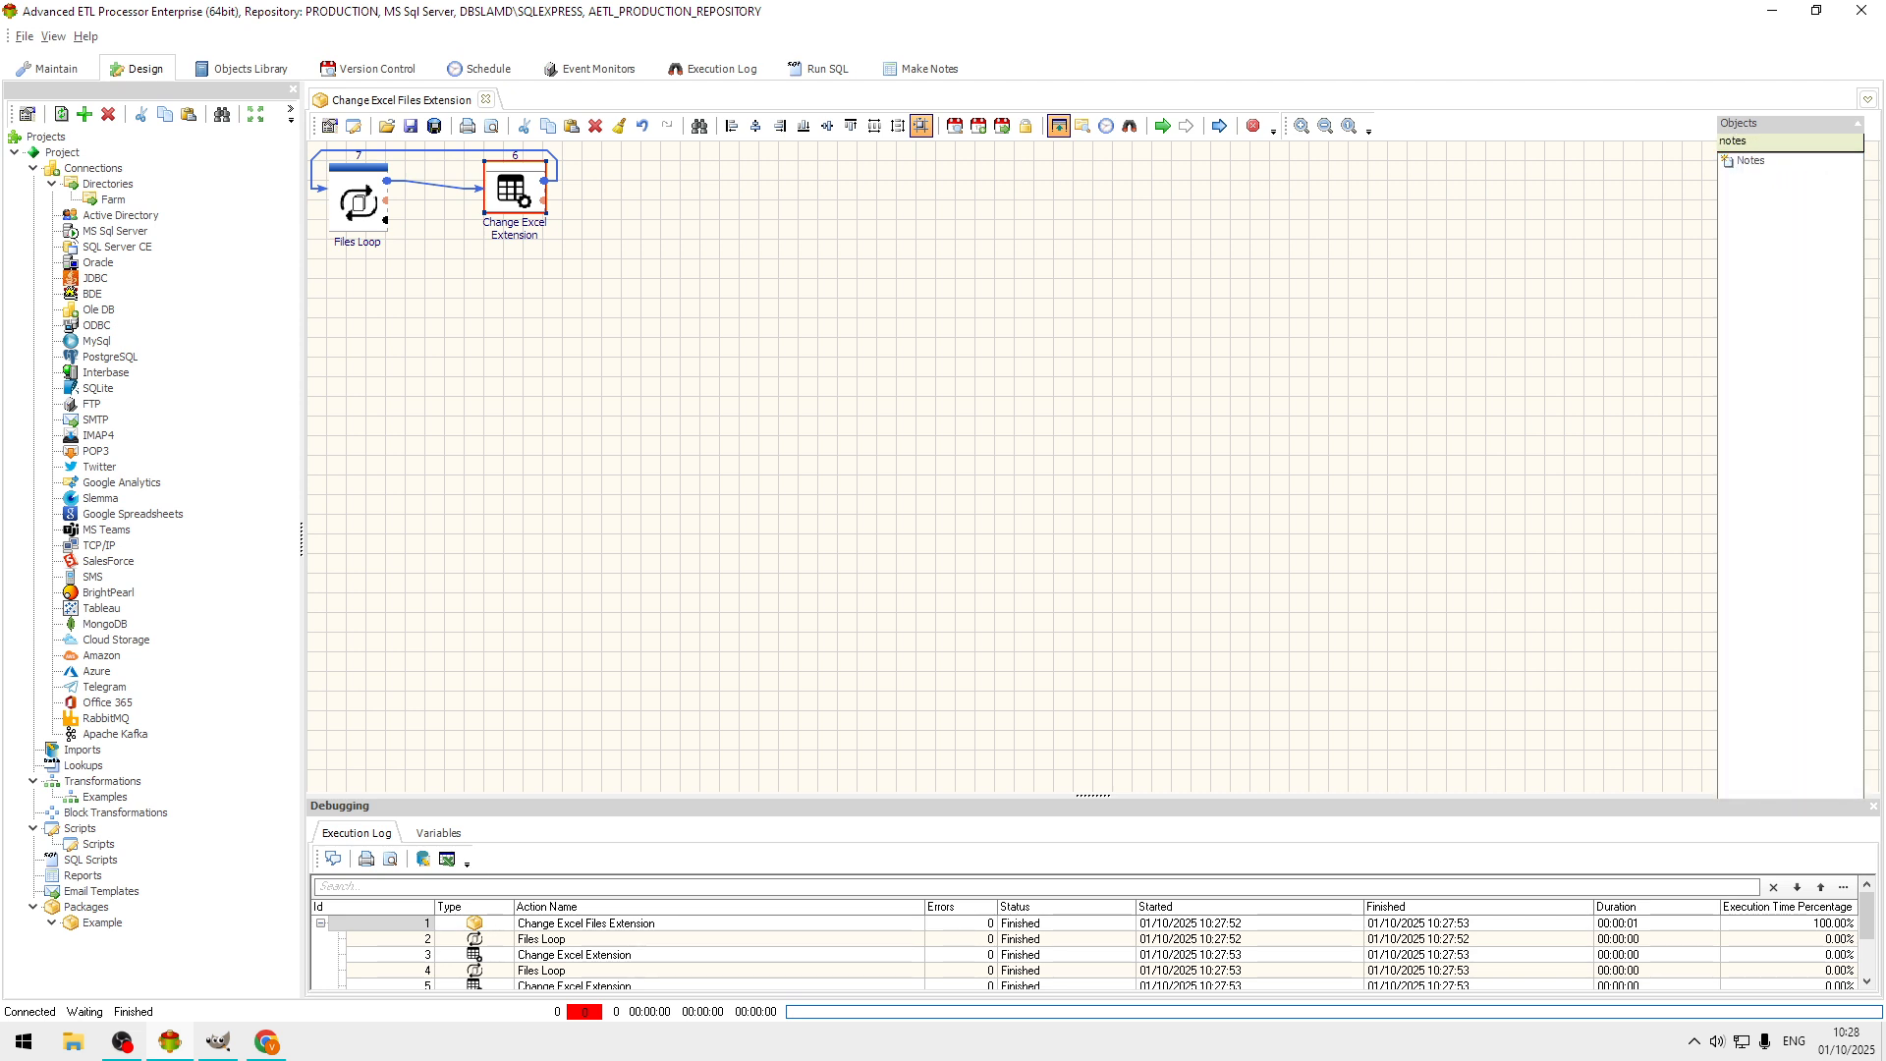
left_click(1775, 165)
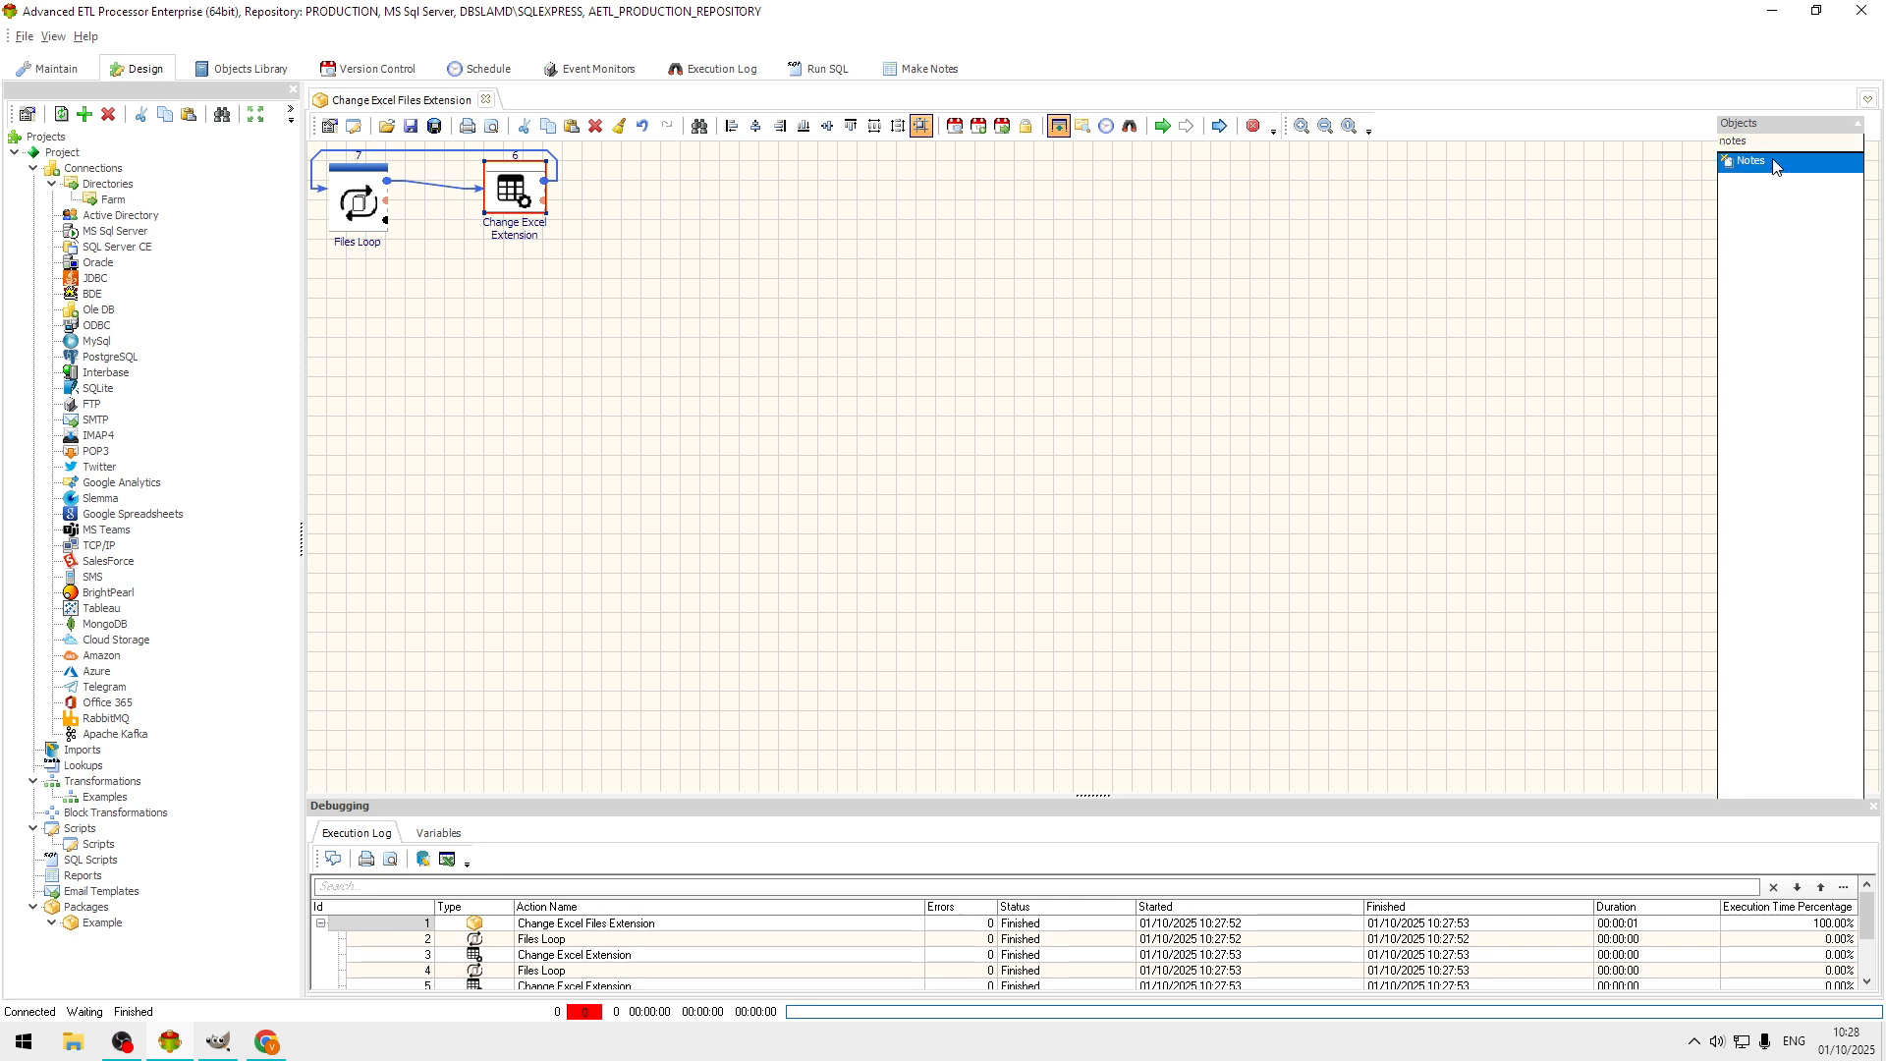
left_click(342, 292)
left_click_drag(520, 386, 695, 336)
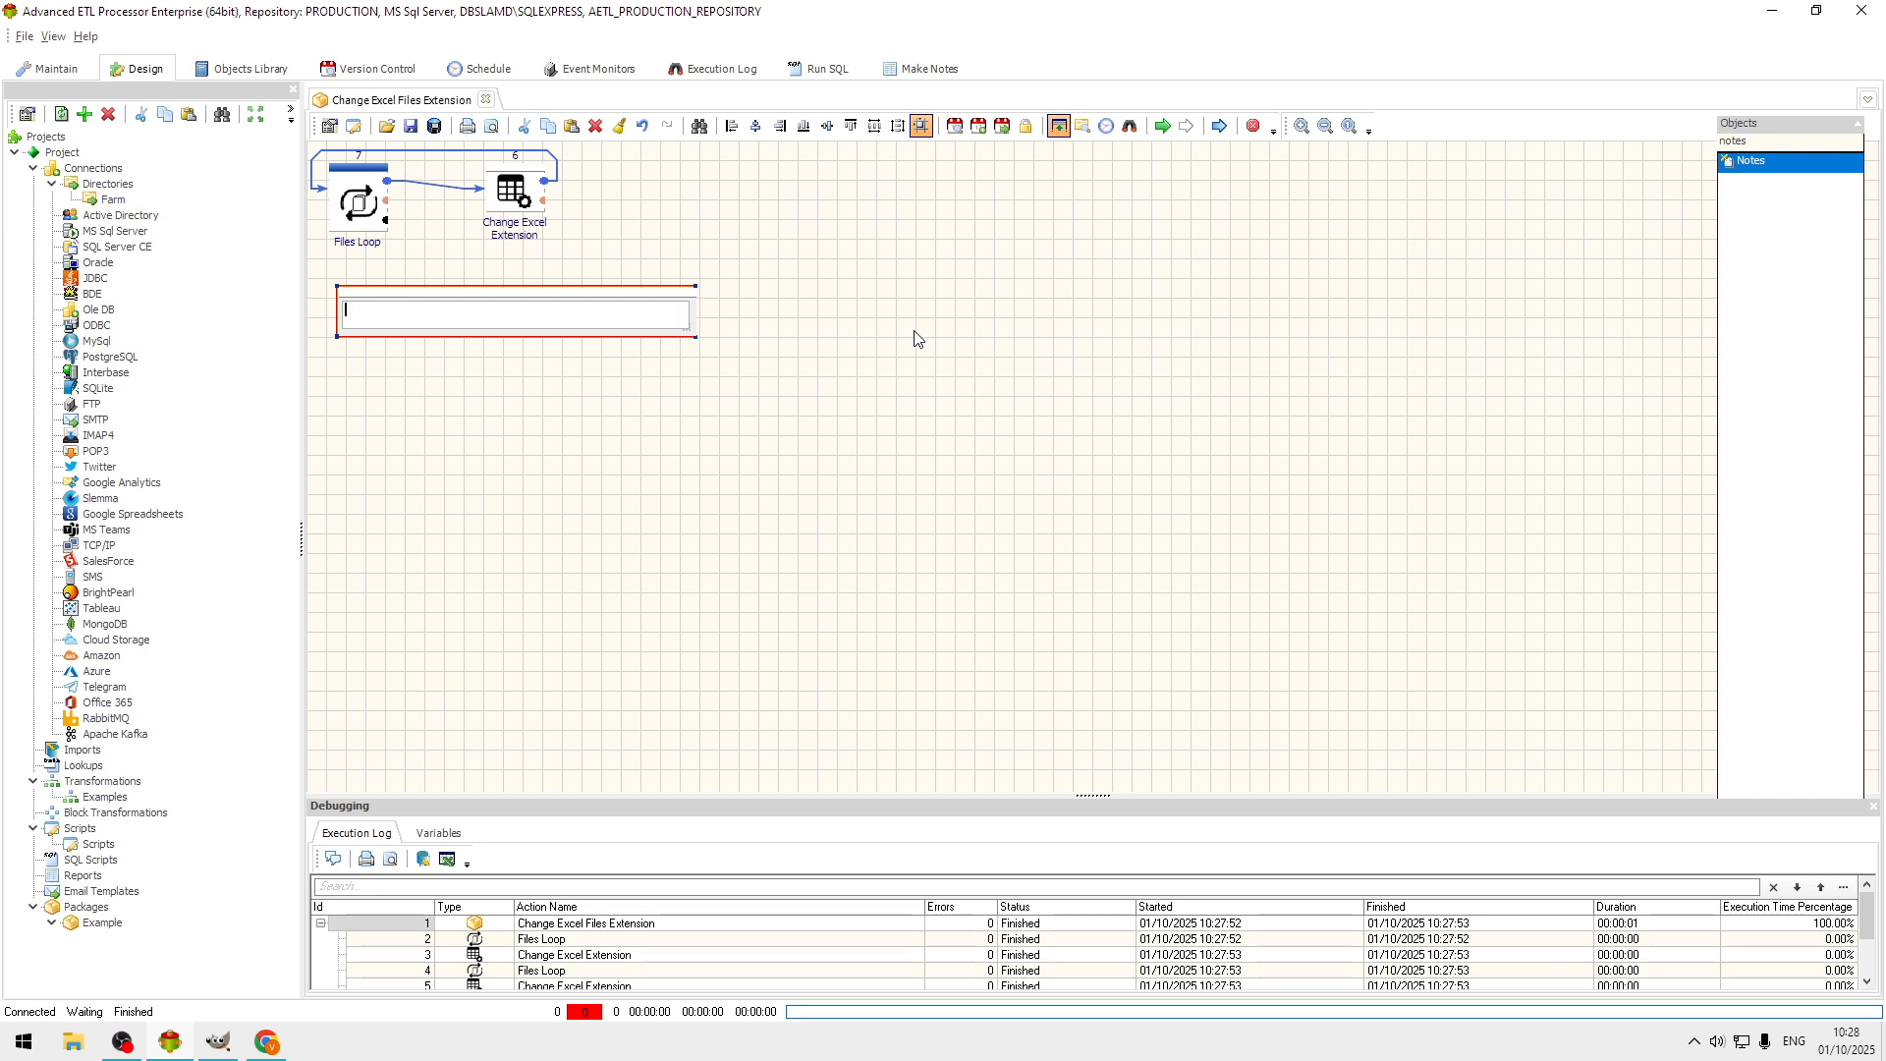
left_click(345, 1048)
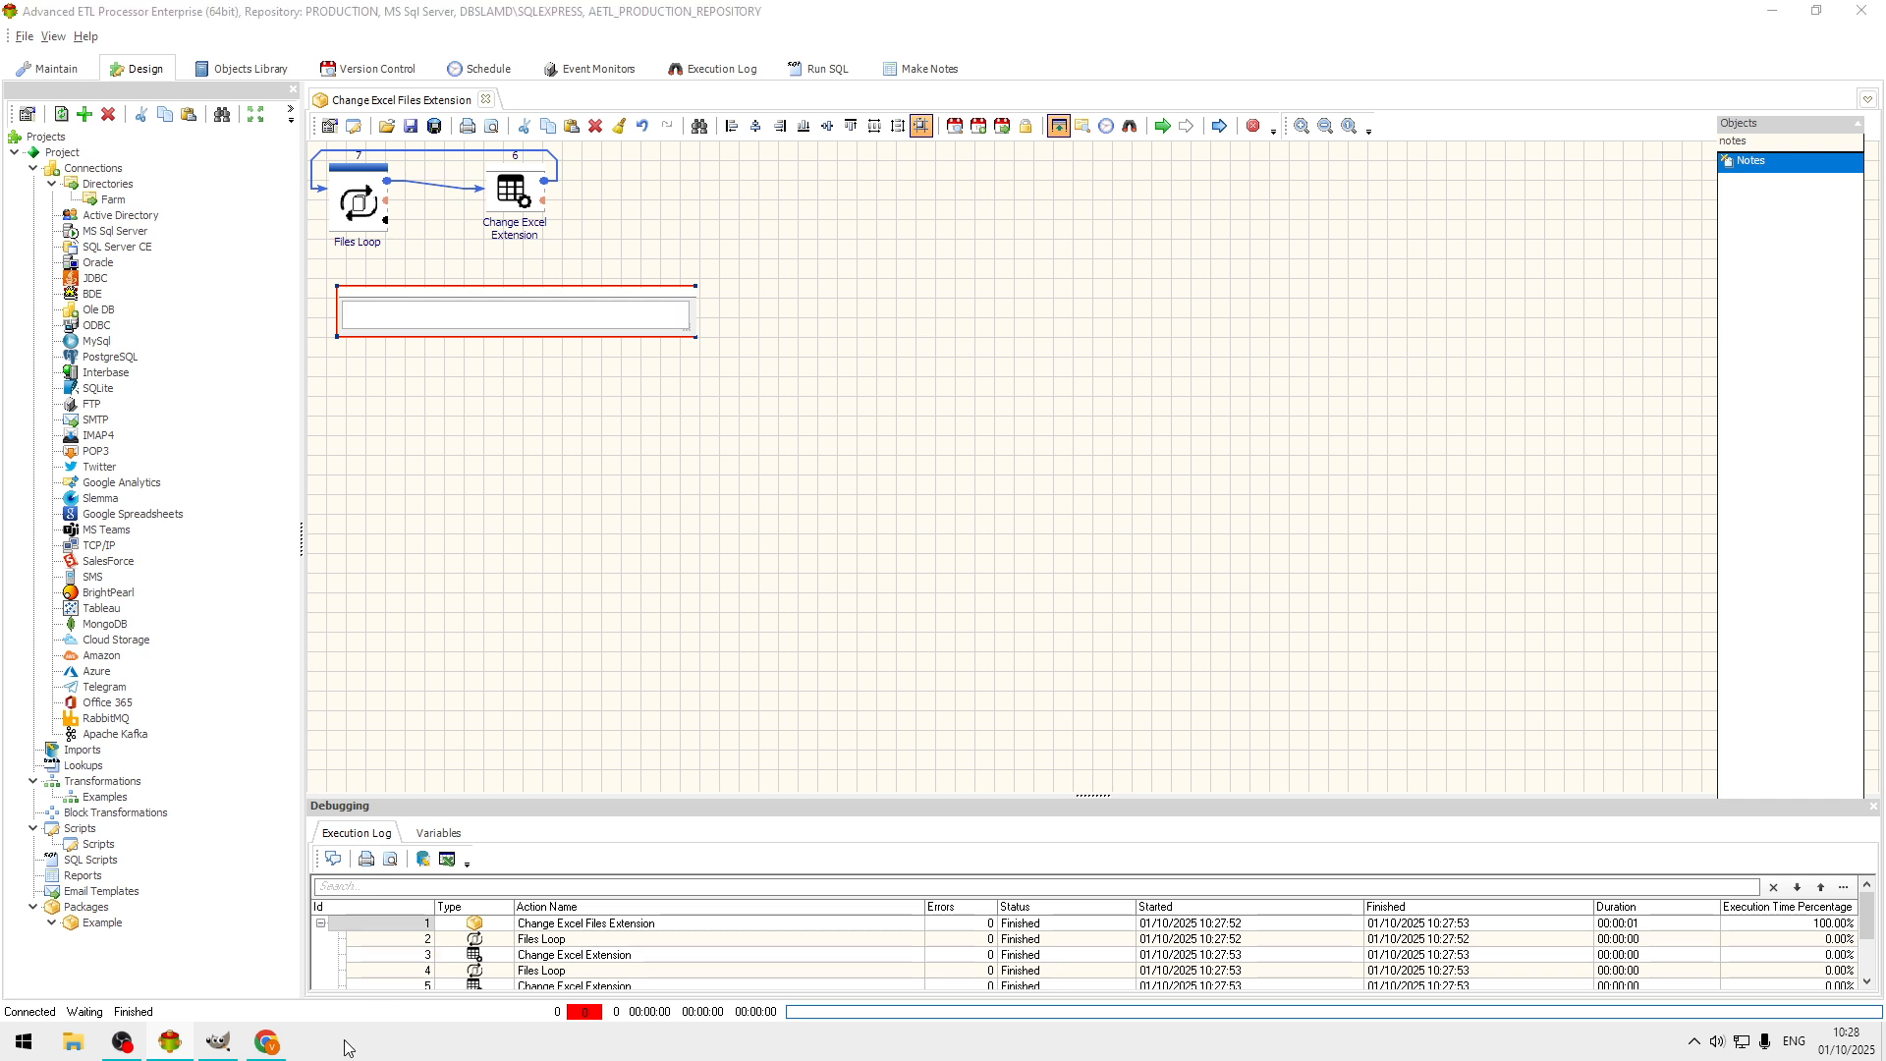